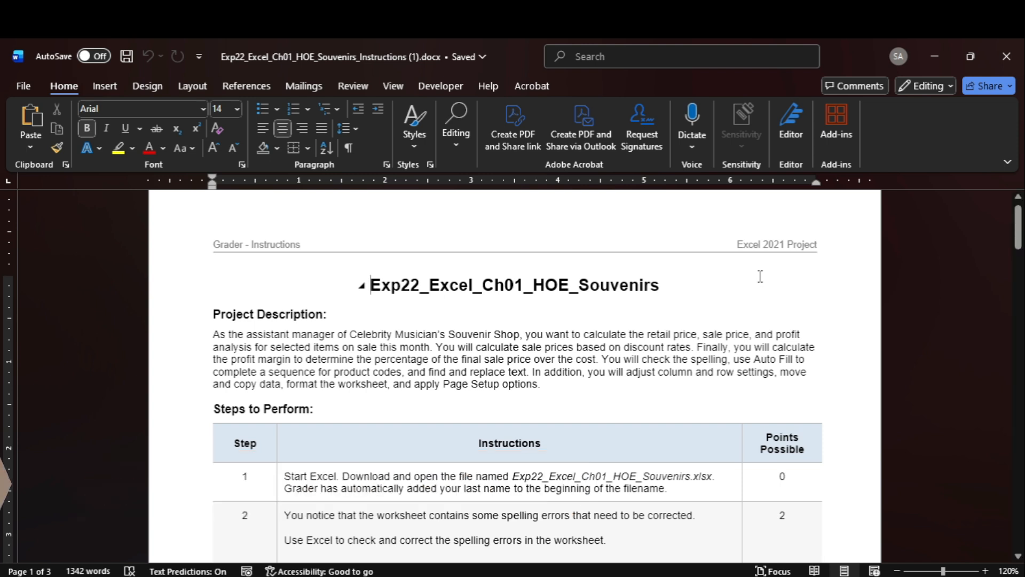
Step: Highlight the instruction text of steps 1 and 2 in yellow in the Word instructions table
drag(1018, 251, 1018, 221)
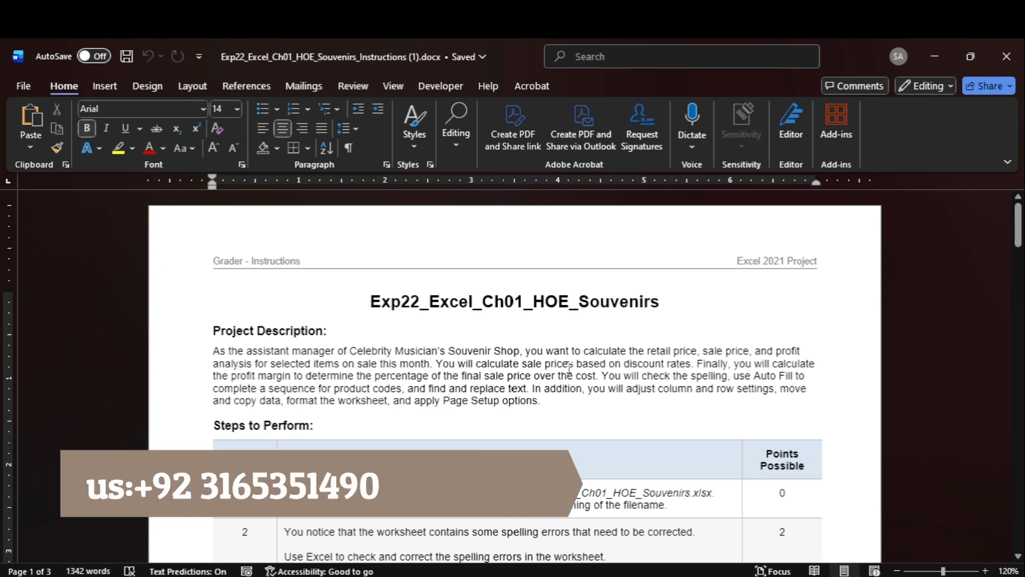
scroll(569, 368, down, 3)
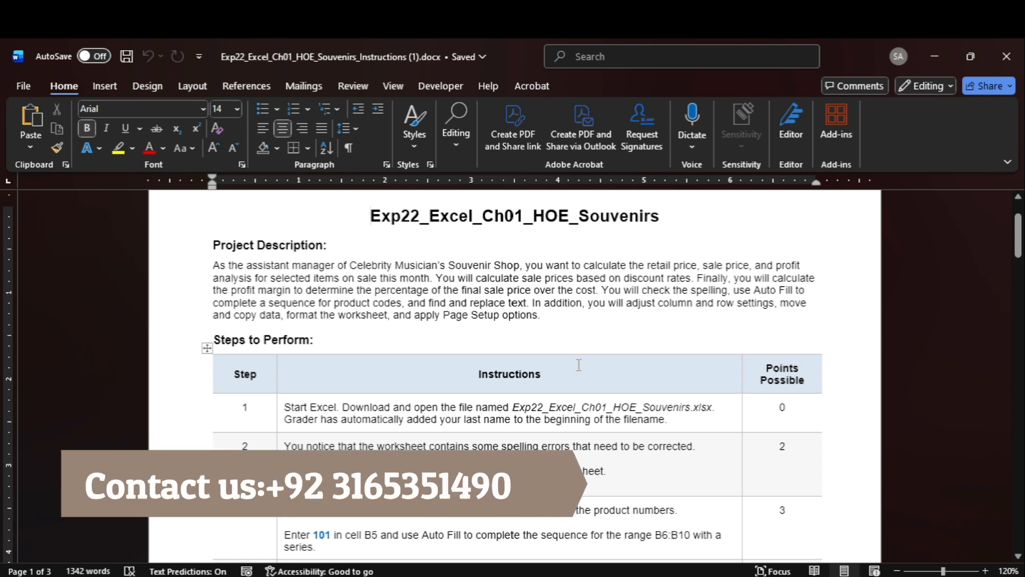
scroll(579, 365, up, 1)
scroll(513, 349, down, 3)
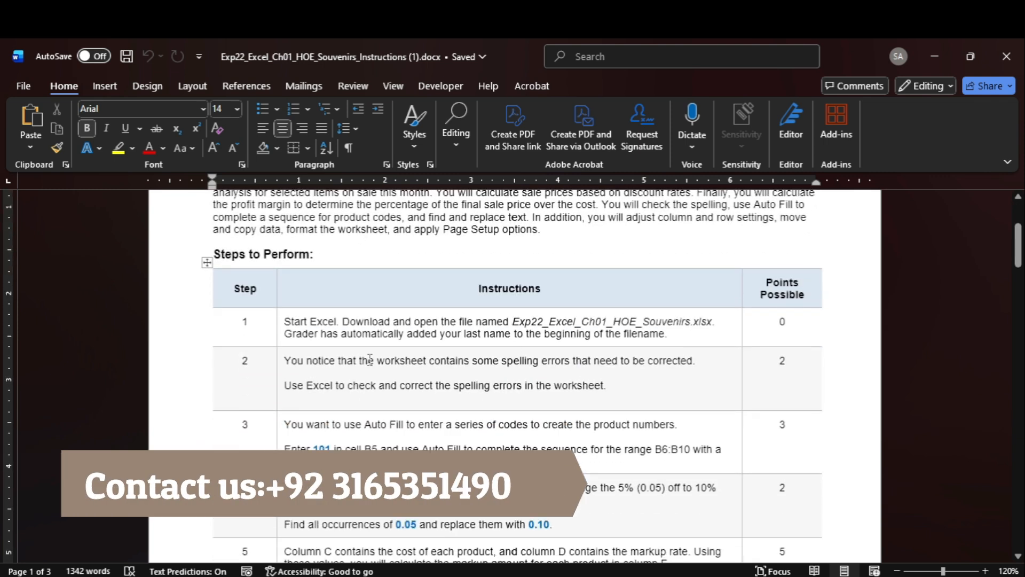
click(279, 366)
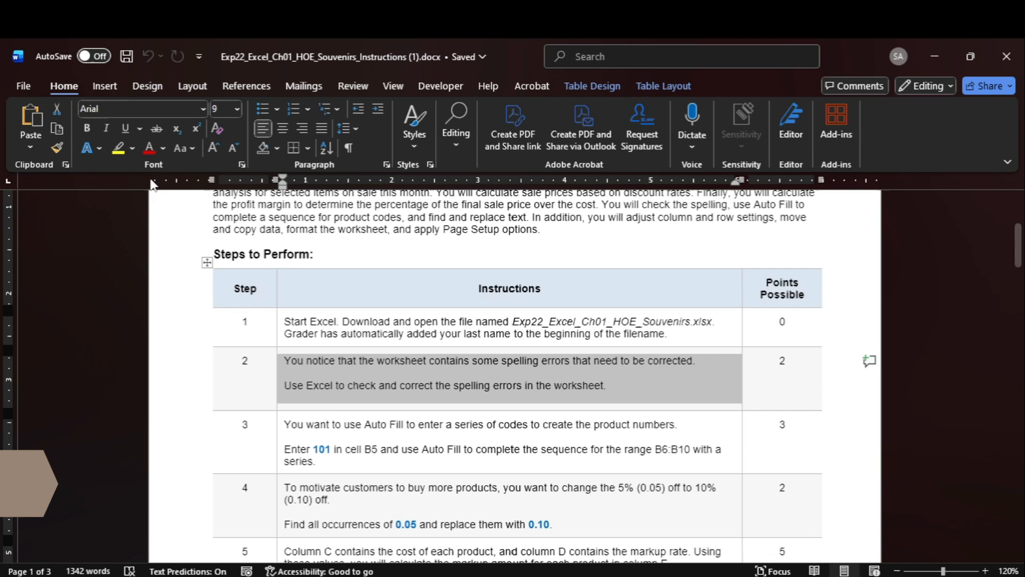
click(118, 147)
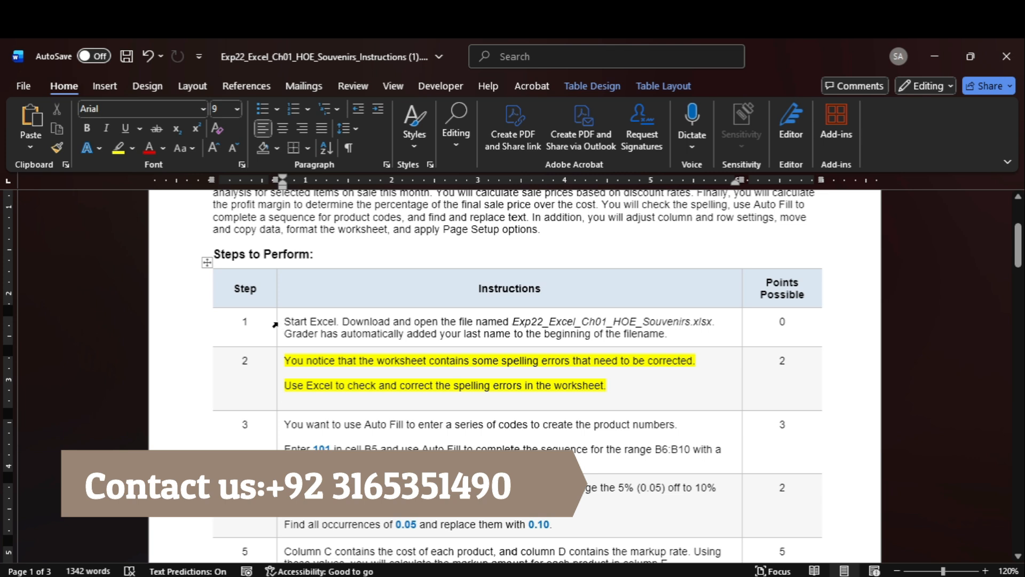
click(275, 325)
click(118, 149)
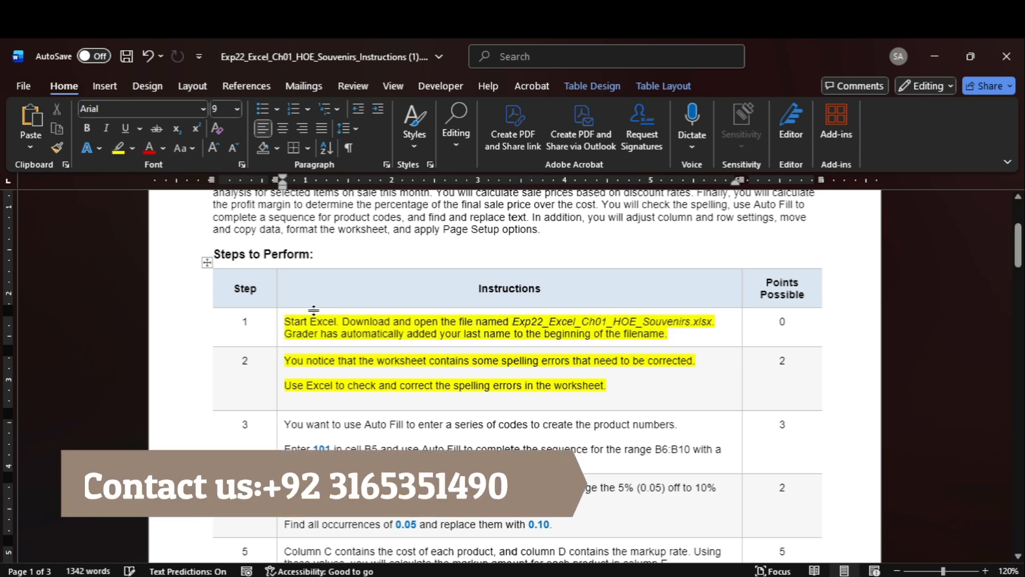
Step: Bring up the Souvenirs workbook in Excel and return to the Word instructions
mouse_move(784, 575)
click(772, 523)
click(597, 109)
mouse_move(755, 574)
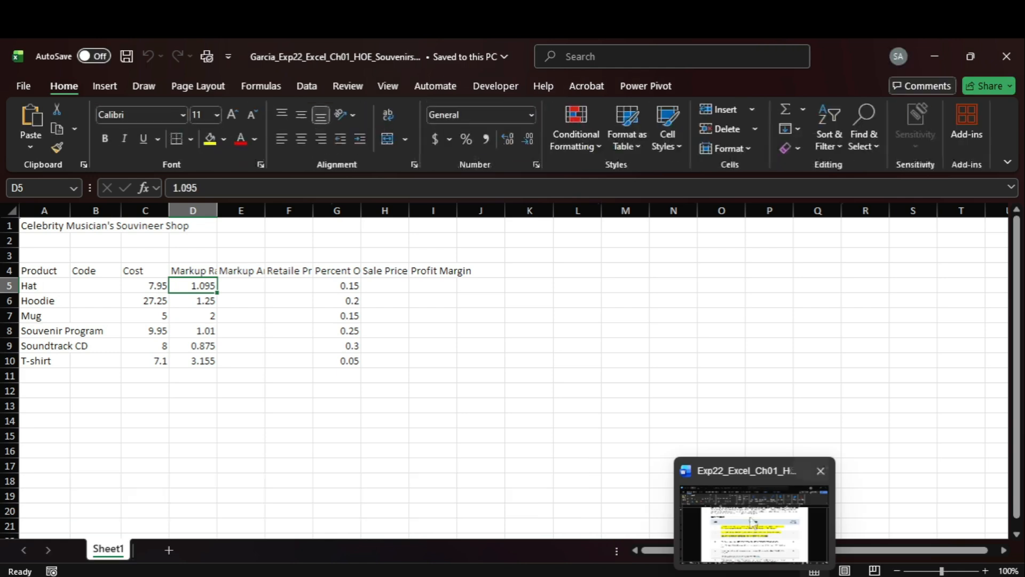
click(753, 522)
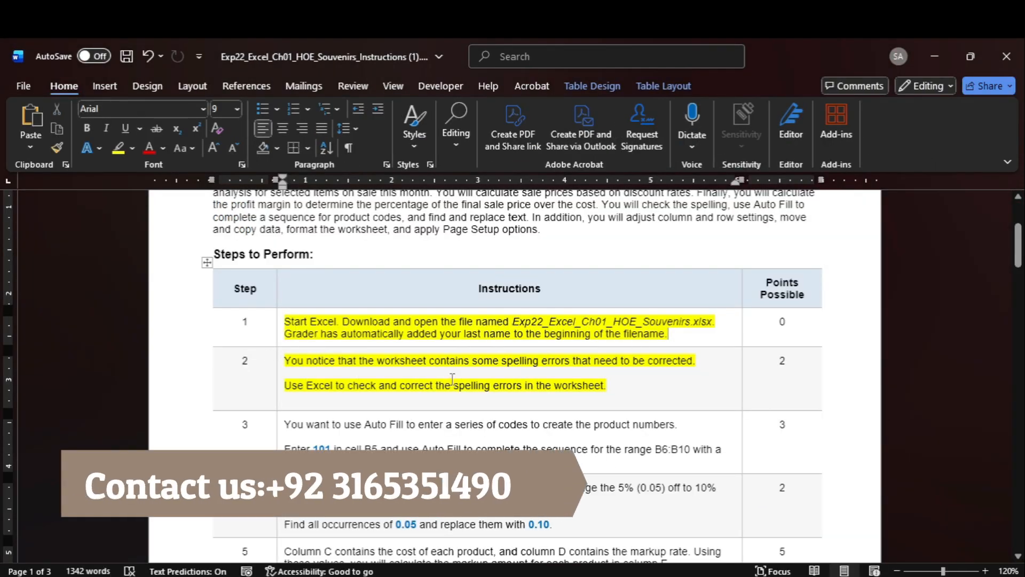
Step: Spell-check the worksheet in Excel from cell A1, changing "Souvineer" to "Souvenir" and "Retaile" to "Retailed"
mouse_move(785, 574)
click(771, 521)
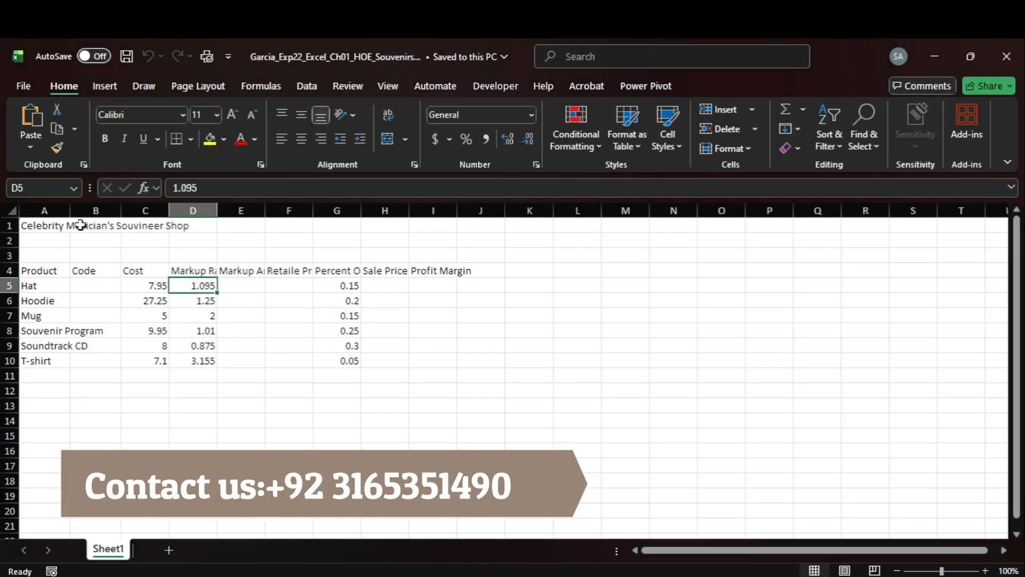
click(63, 225)
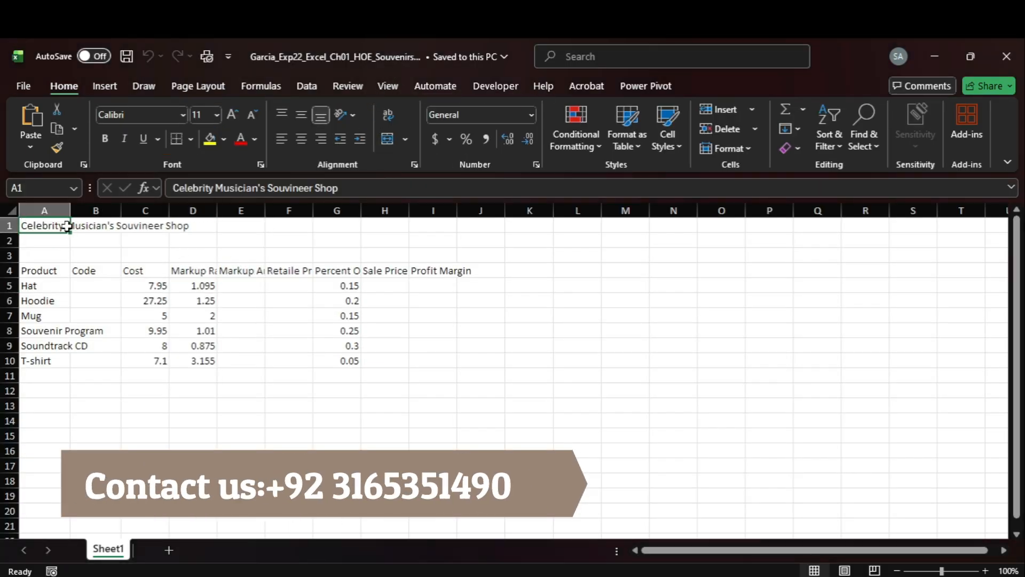
click(364, 84)
click(33, 120)
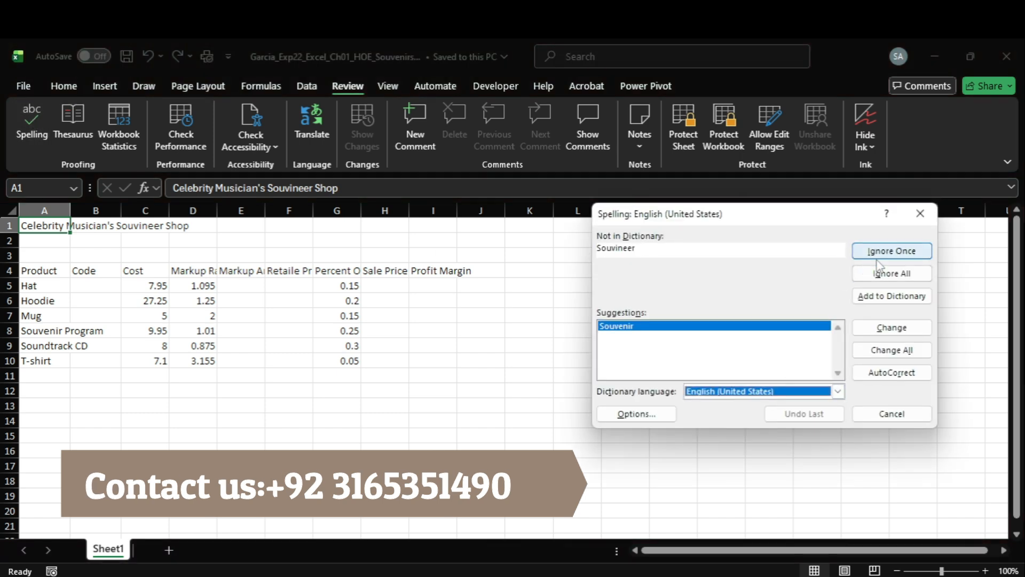
click(889, 330)
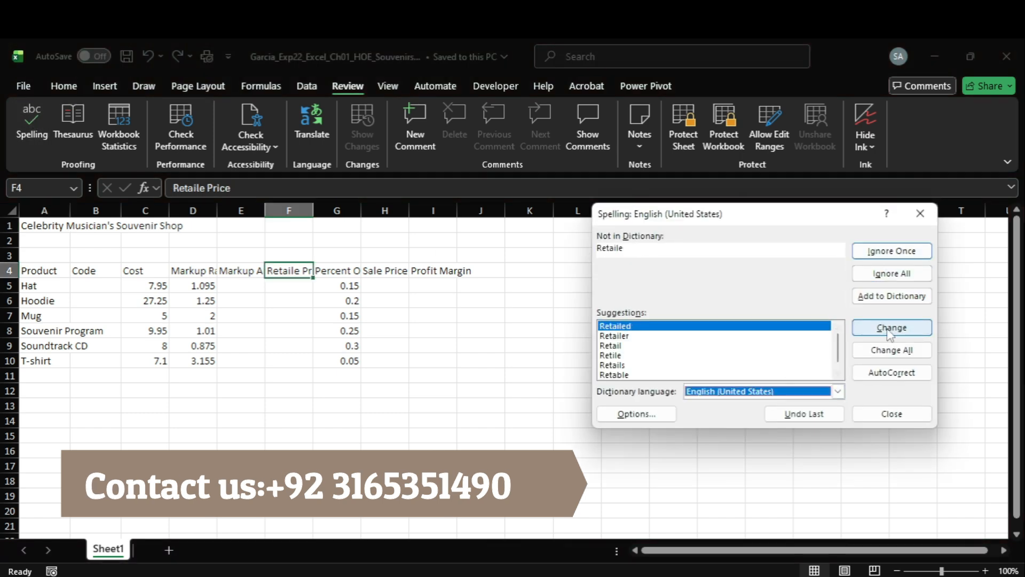
click(889, 330)
click(528, 357)
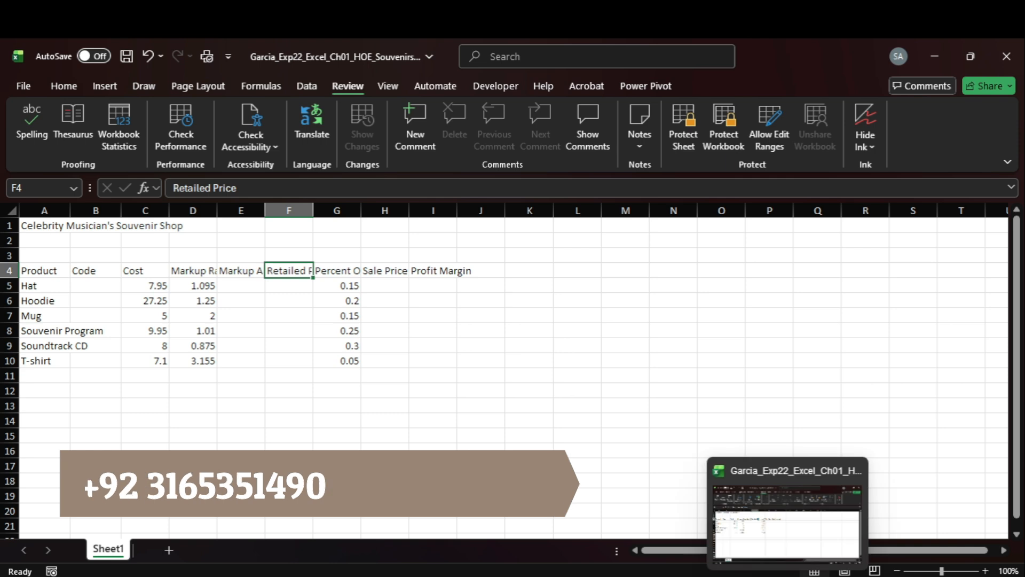
Step: Switch to the Word instructions and highlight the step 3 text in yellow
click(758, 531)
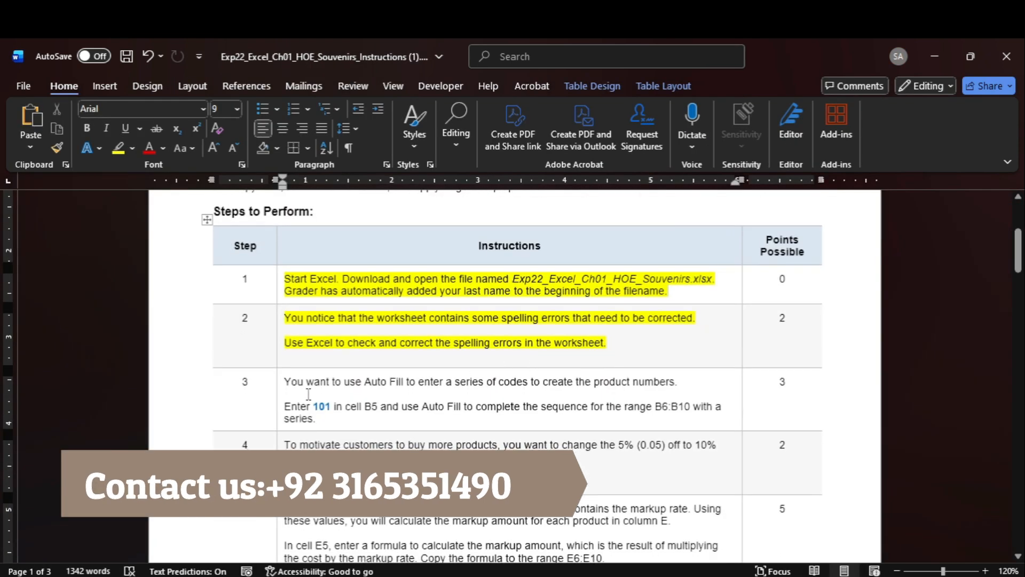
click(275, 393)
click(118, 148)
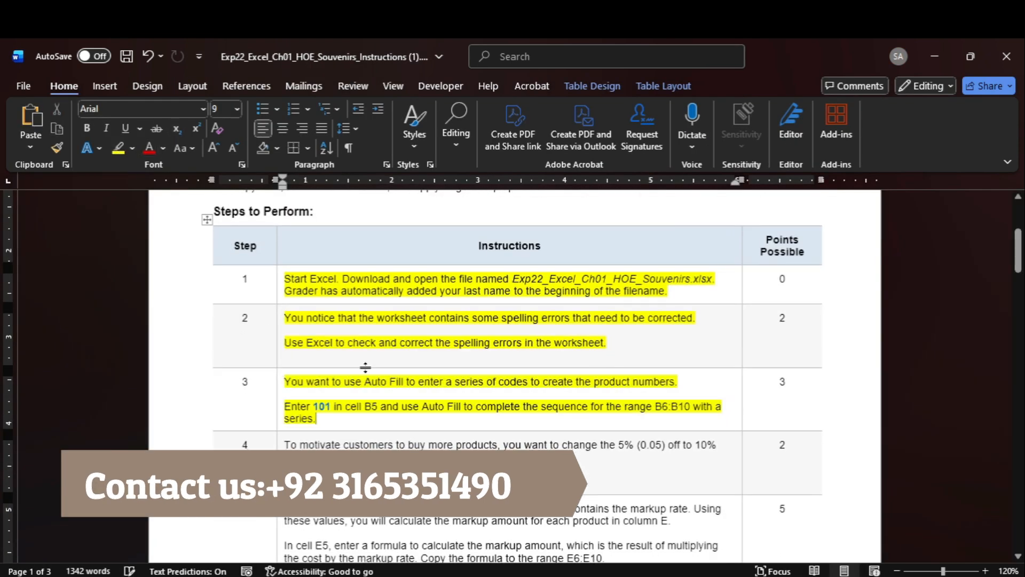
Step: Take the starting code 101 from step 3 and enter it in cell B5 of the Excel worksheet
scroll(363, 369, down, 1)
double_click(321, 364)
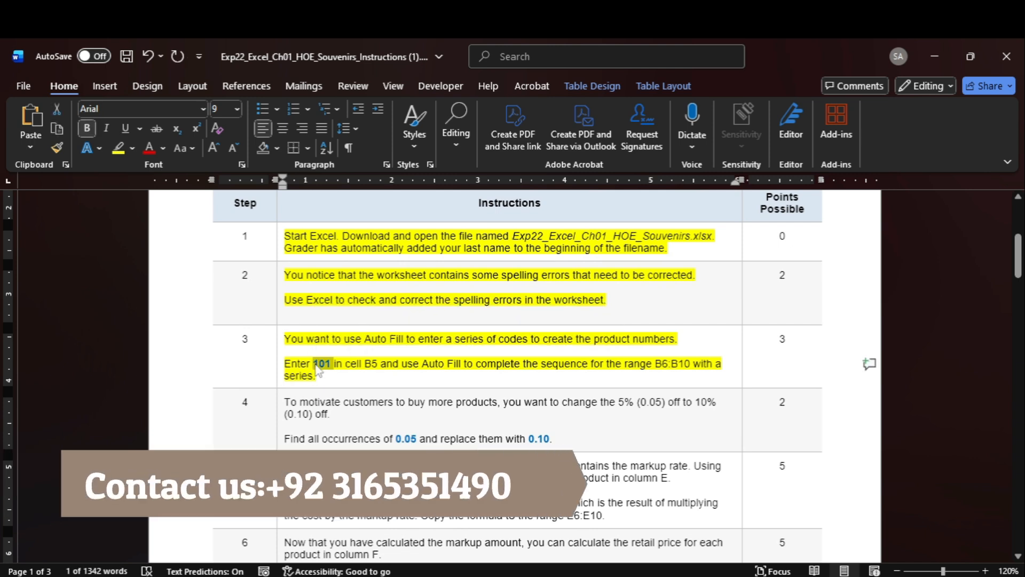
click(765, 522)
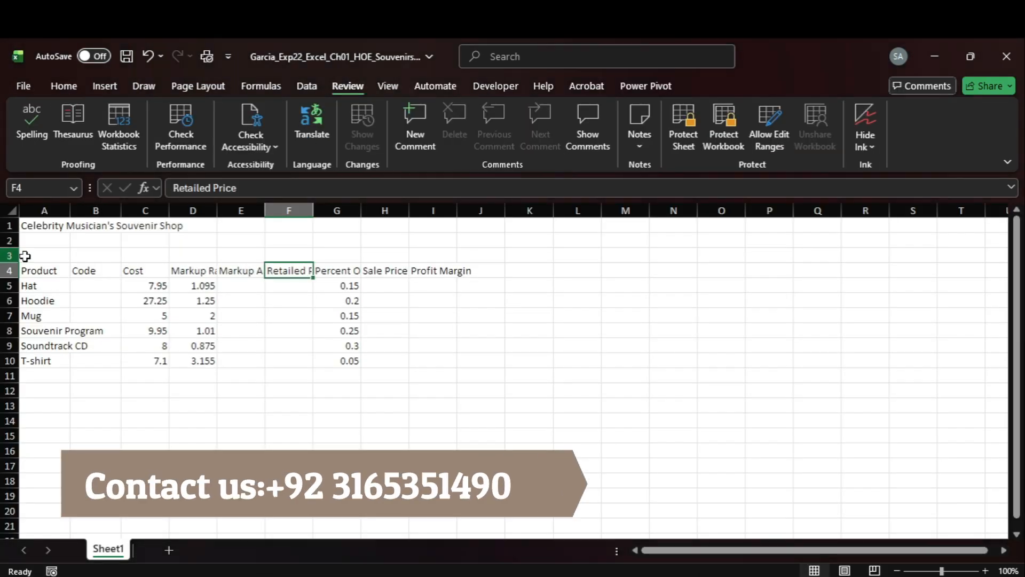
click(45, 188)
text(B5)
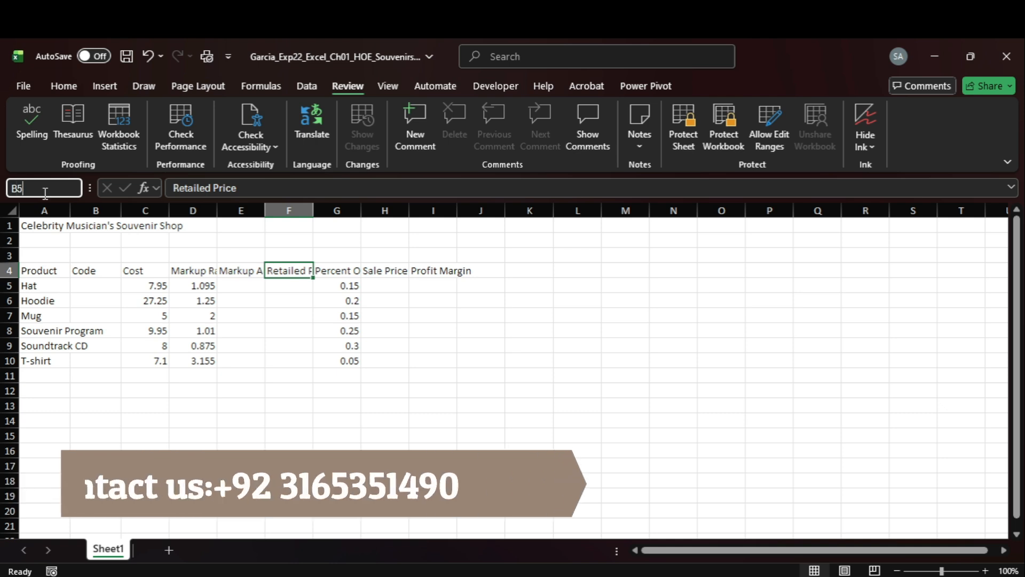
key(Return)
click(206, 188)
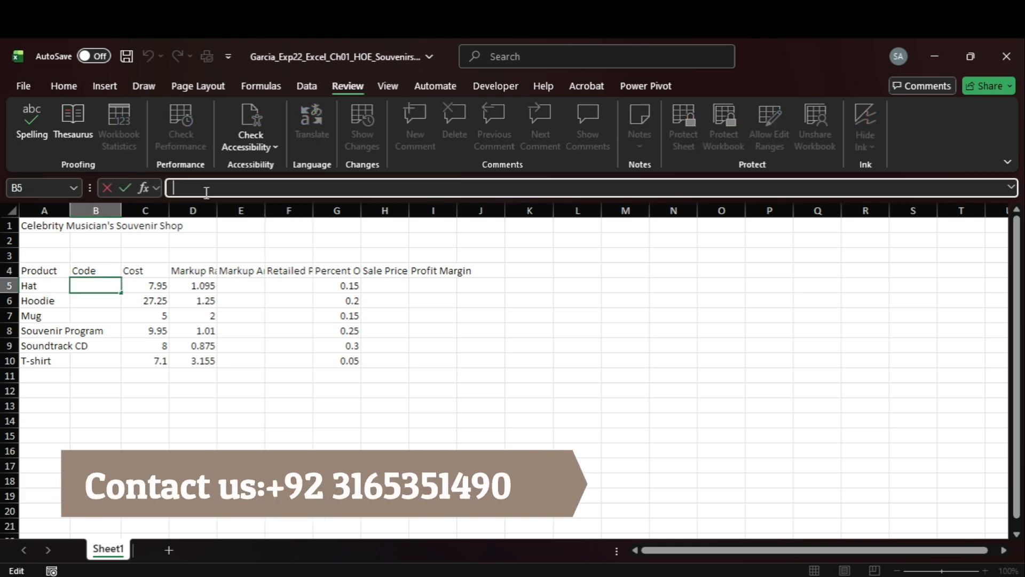
text(101)
key(Return)
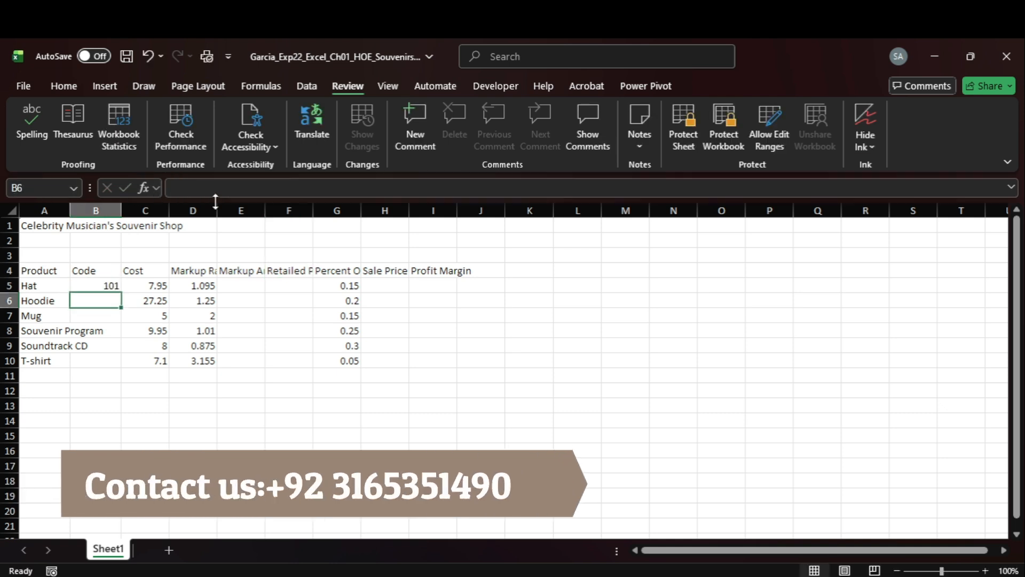
Step: Check the Auto Fill range for step 3 in the Word instructions and return to the Excel workbook
click(757, 575)
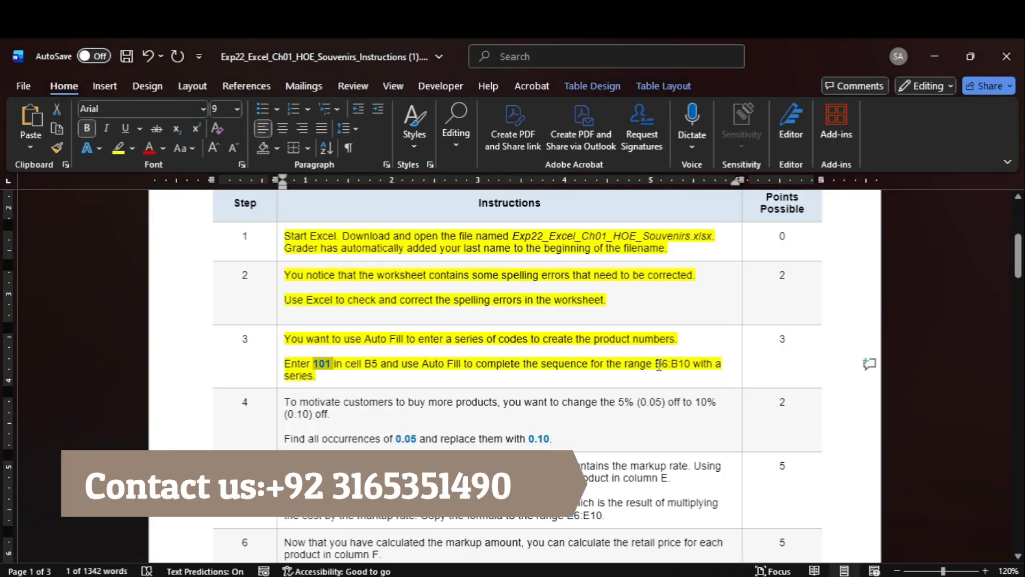
mouse_move(788, 575)
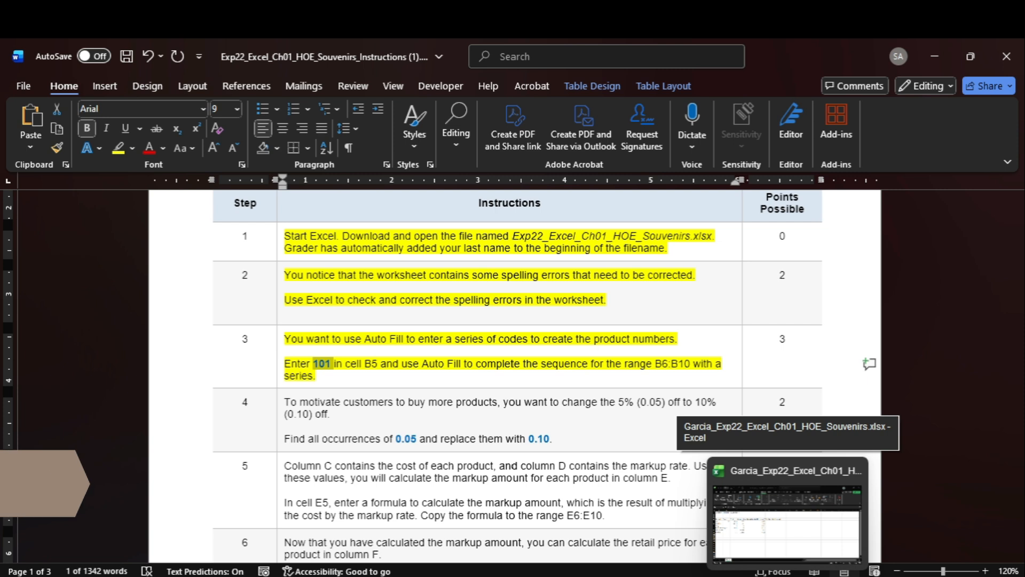
click(787, 523)
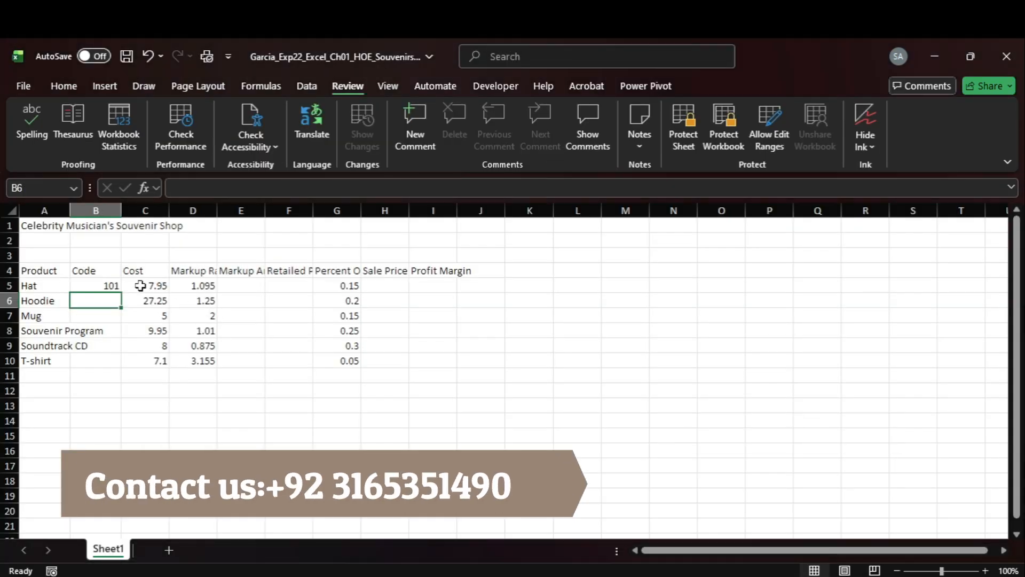
Step: Enter 102 in cell B6 and extend the product code series down through B10 with Auto Fill
click(114, 288)
mouse_move(123, 294)
mouse_down()
mouse_move(123, 363)
mouse_move(121, 295)
mouse_up()
click(108, 303)
text(1)
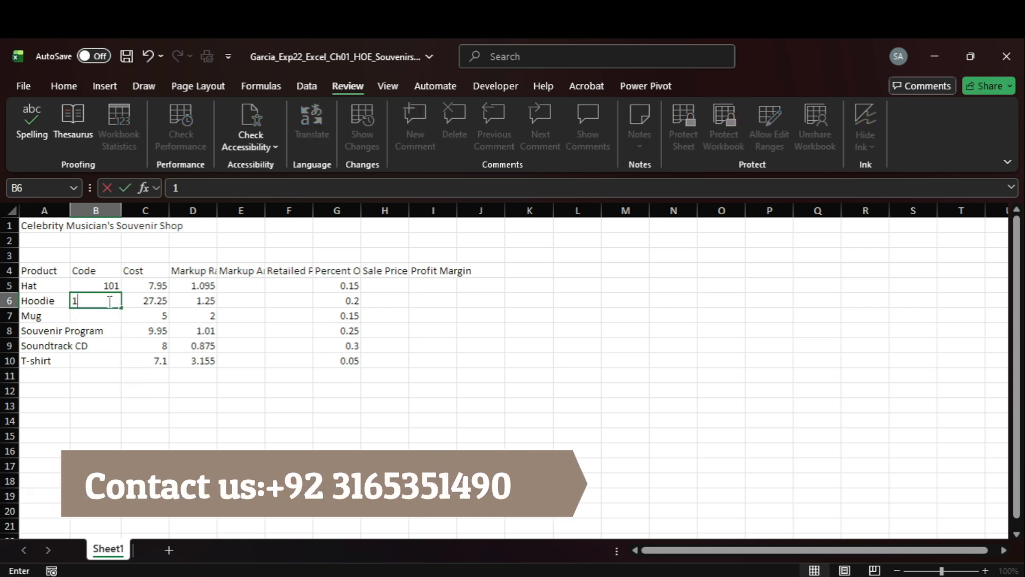
text(02)
key(Return)
drag(107, 285, 123, 365)
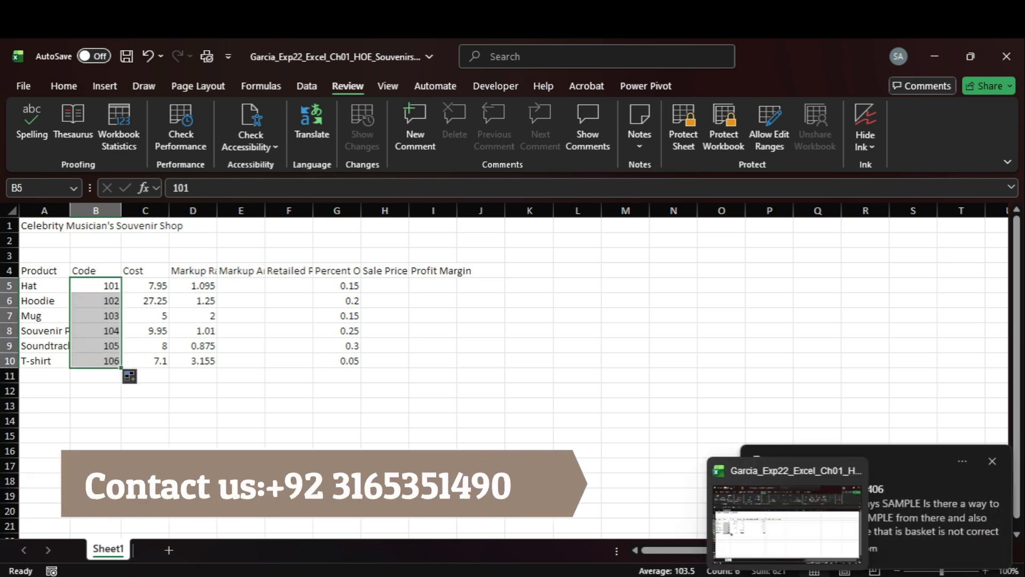
Step: Switch to the Word instructions and highlight the step 4 text in yellow
click(750, 575)
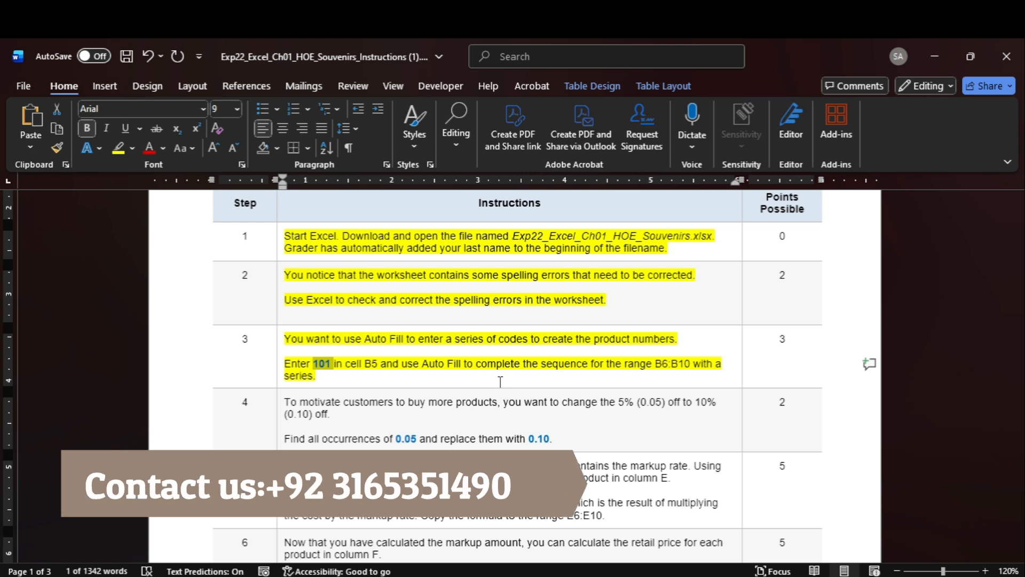
click(280, 408)
click(118, 149)
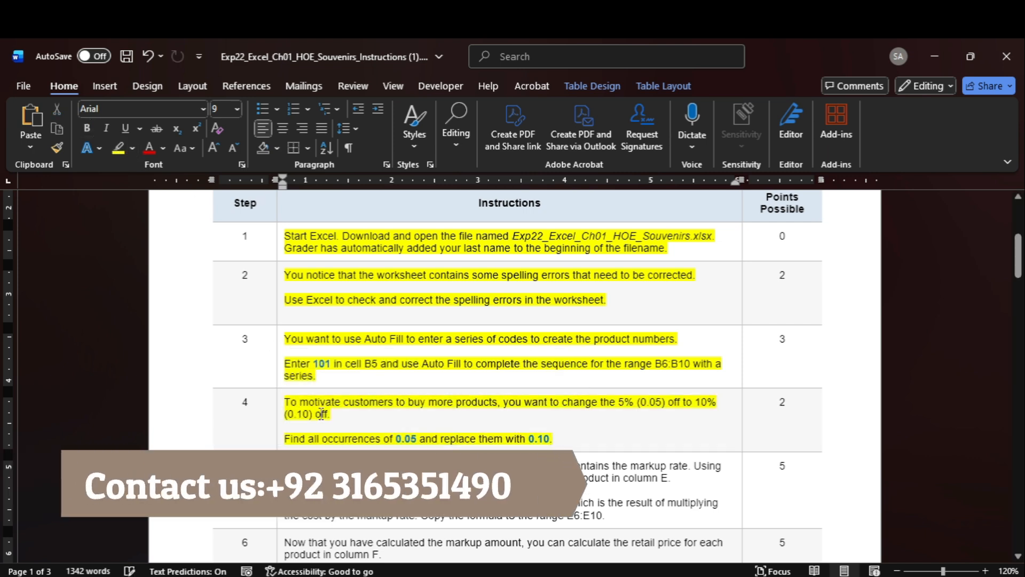
Step: Take 0.05 from step 4 and enter it as the search value of a Find and Replace in Excel
double_click(404, 439)
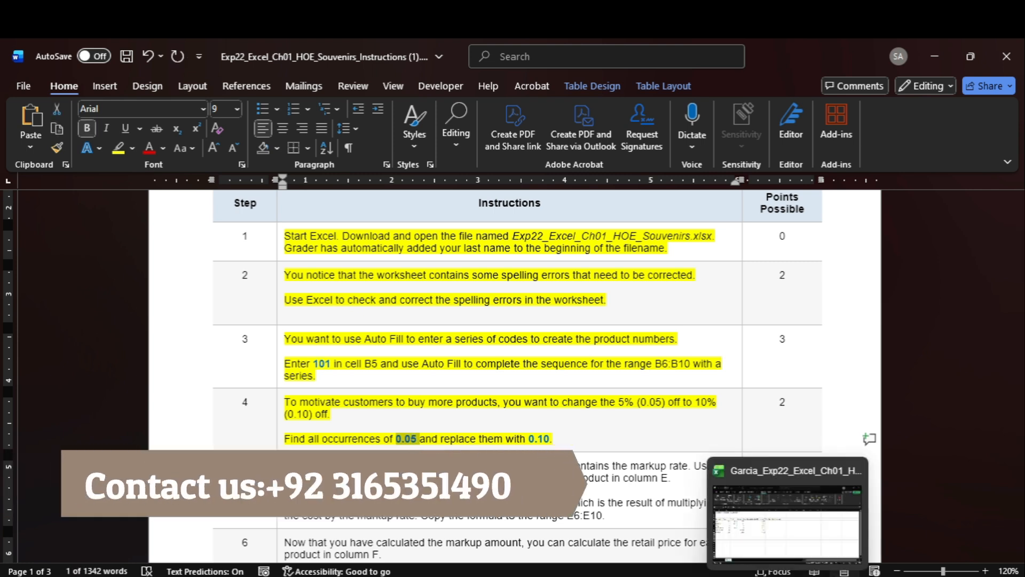
click(787, 575)
click(64, 85)
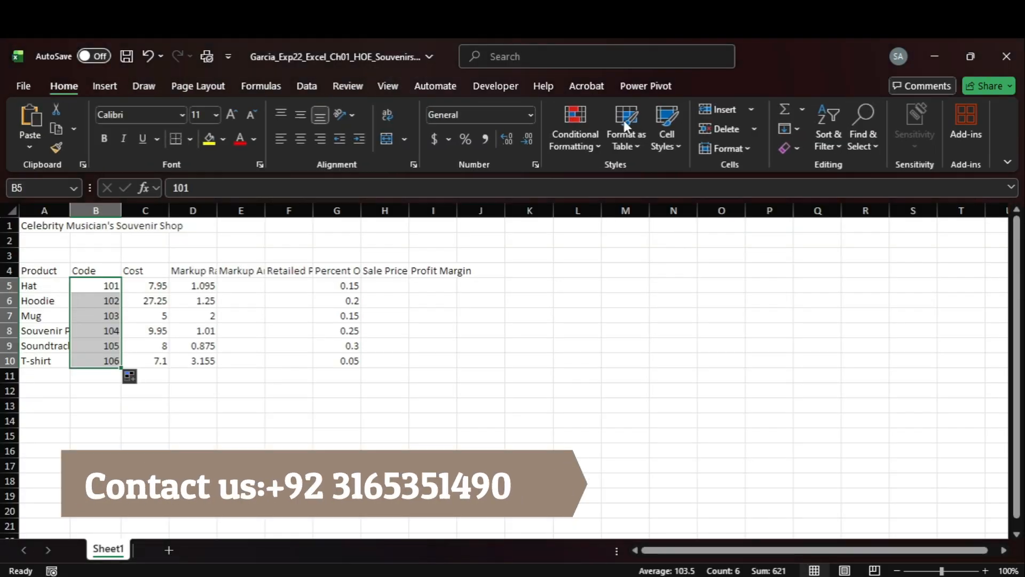
click(854, 140)
click(880, 190)
text(0.05)
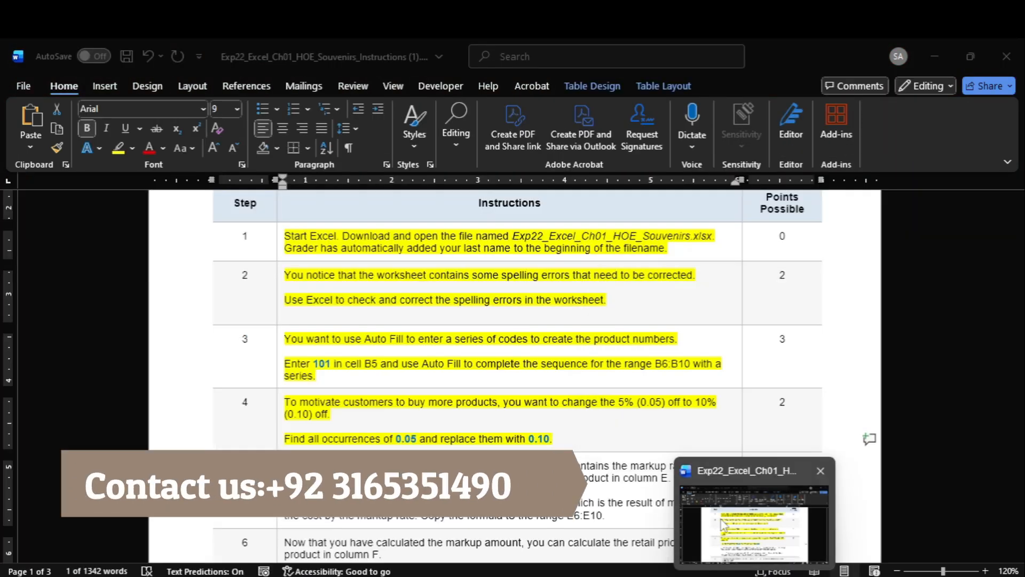
Step: Copy 0.10 from step 4 in Word and set it as the replacement value in Excel's Find and Replace
click(748, 513)
drag(528, 439, 548, 443)
key(ctrl+c)
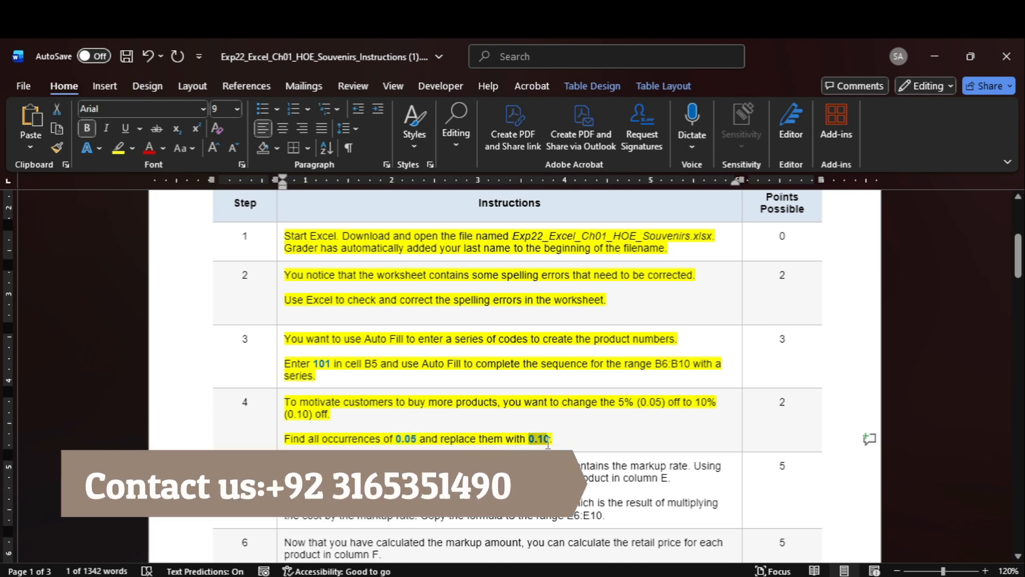
click(776, 508)
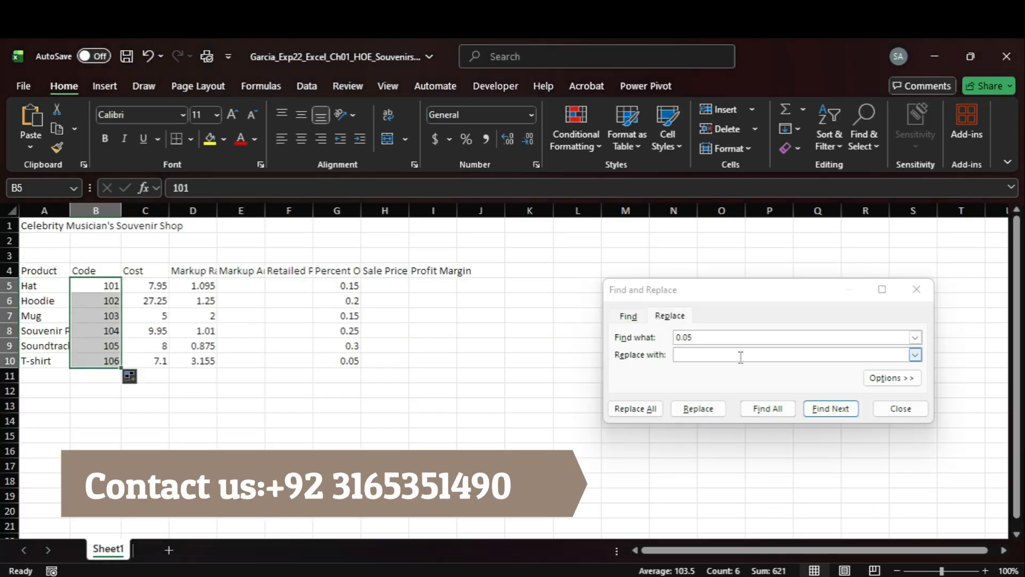
click(740, 357)
key(ctrl+v)
Step: Replace all occurrences of 0.05 with 0.10 throughout the worksheet and close Find and Replace
click(635, 408)
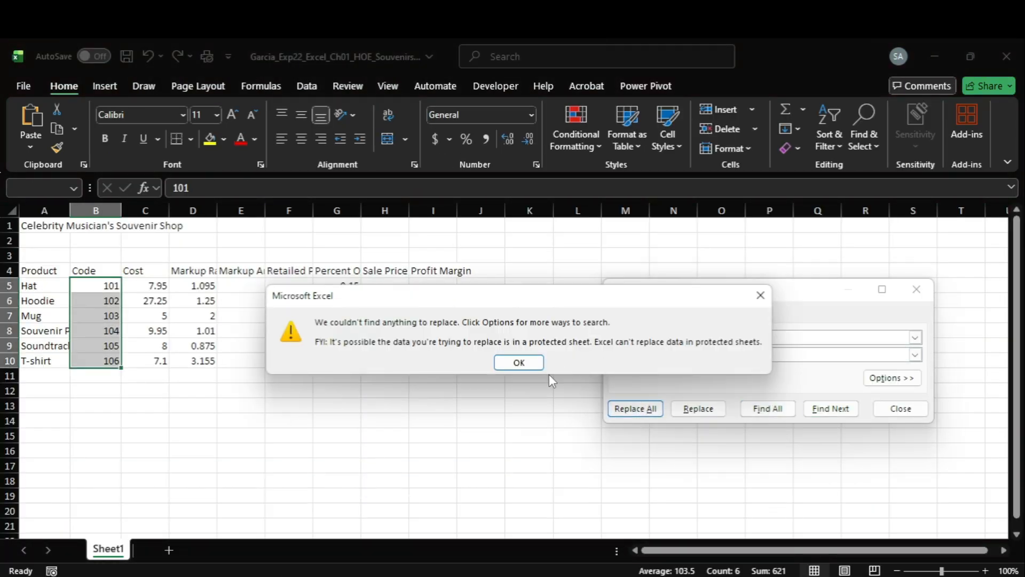
click(519, 363)
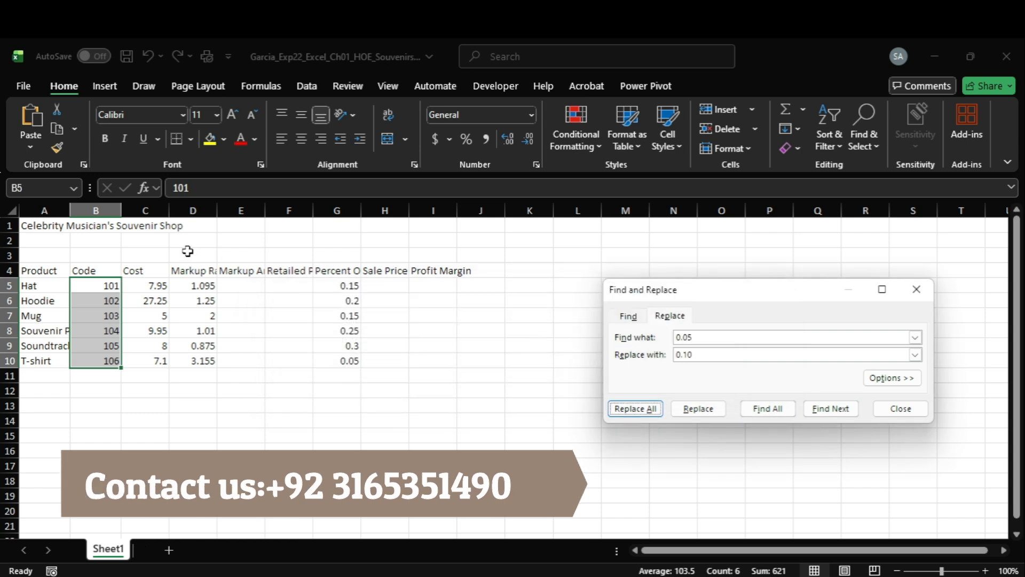
click(63, 225)
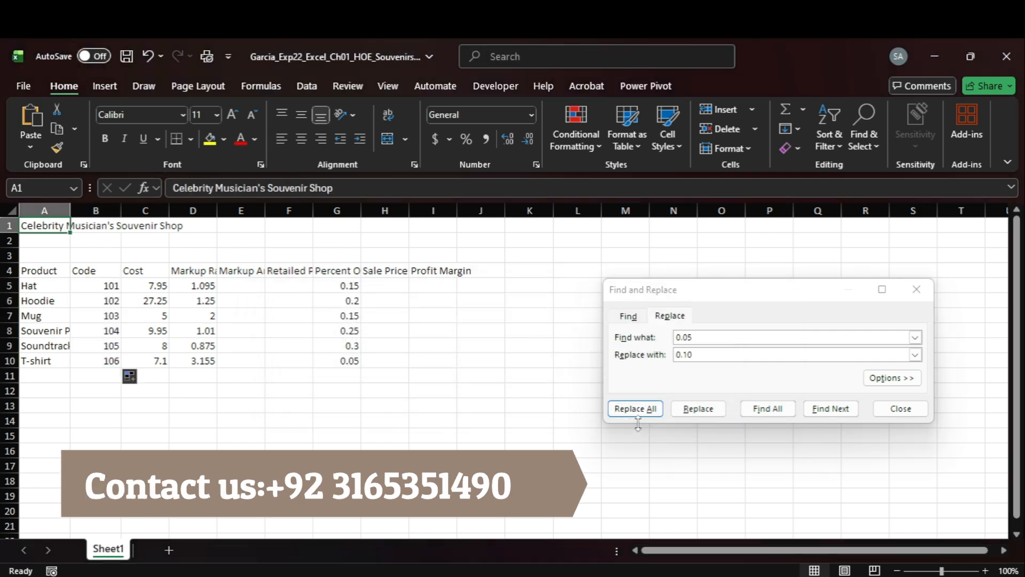
click(635, 408)
click(518, 357)
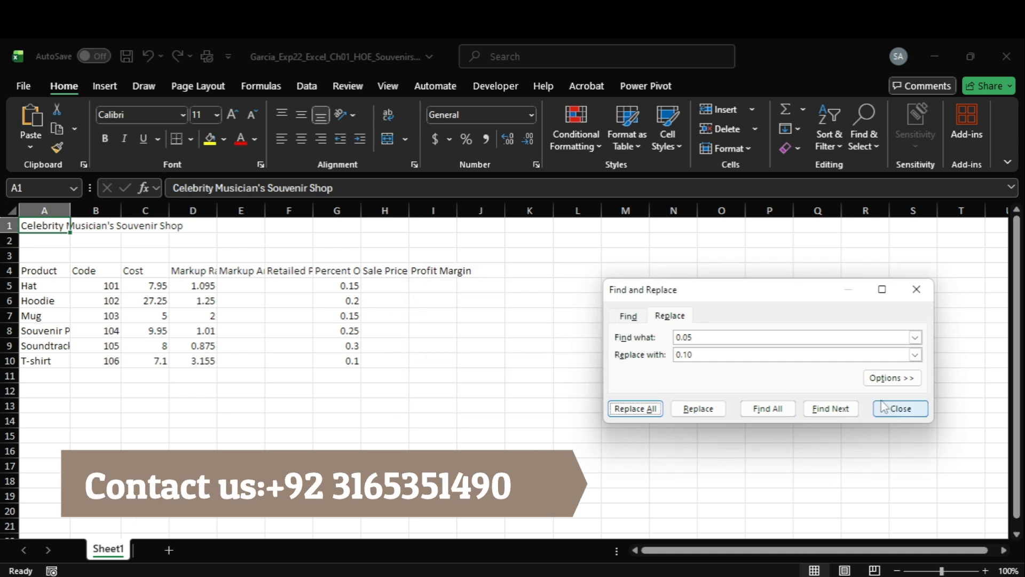
click(899, 409)
Step: Switch to the Word instructions and highlight the step 5 text in yellow
mouse_move(755, 576)
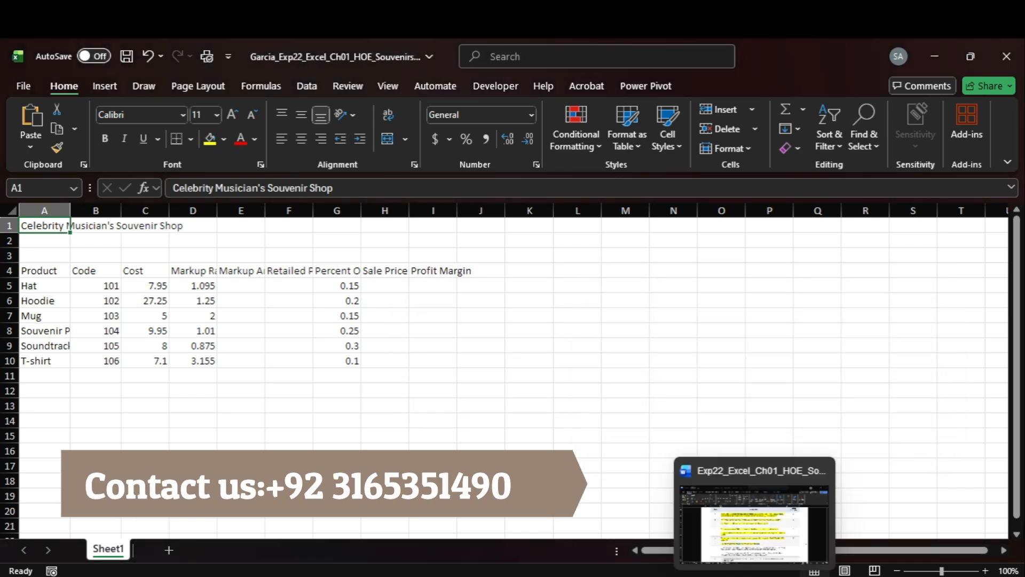
click(759, 550)
scroll(290, 406, down, 3)
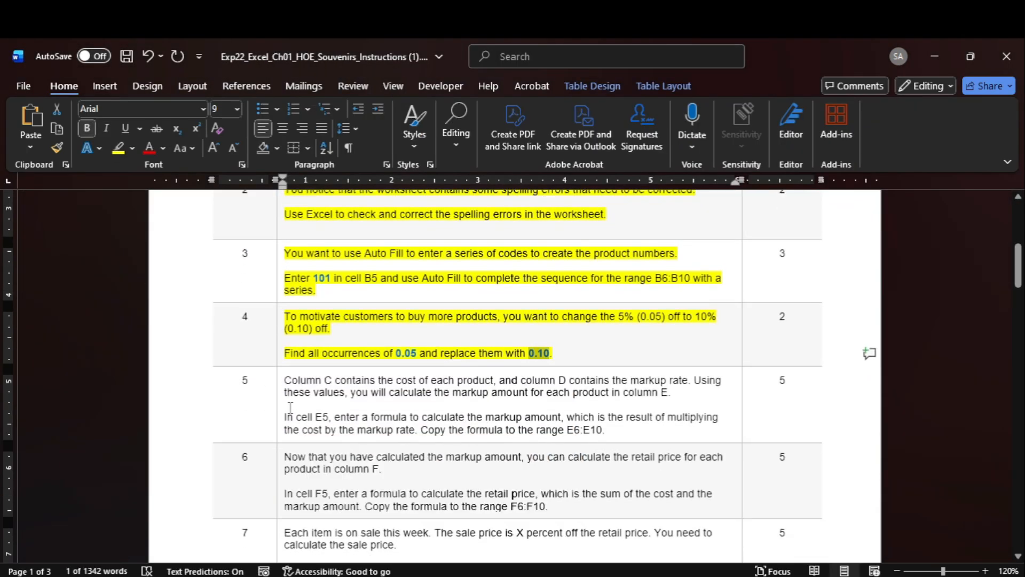
click(280, 394)
click(119, 148)
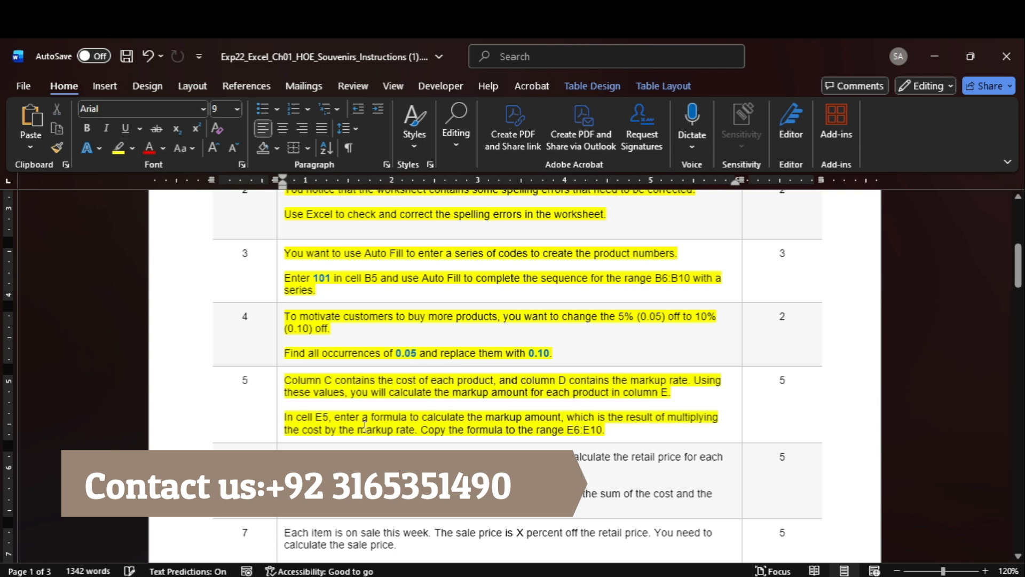
scroll(413, 429, down, 1)
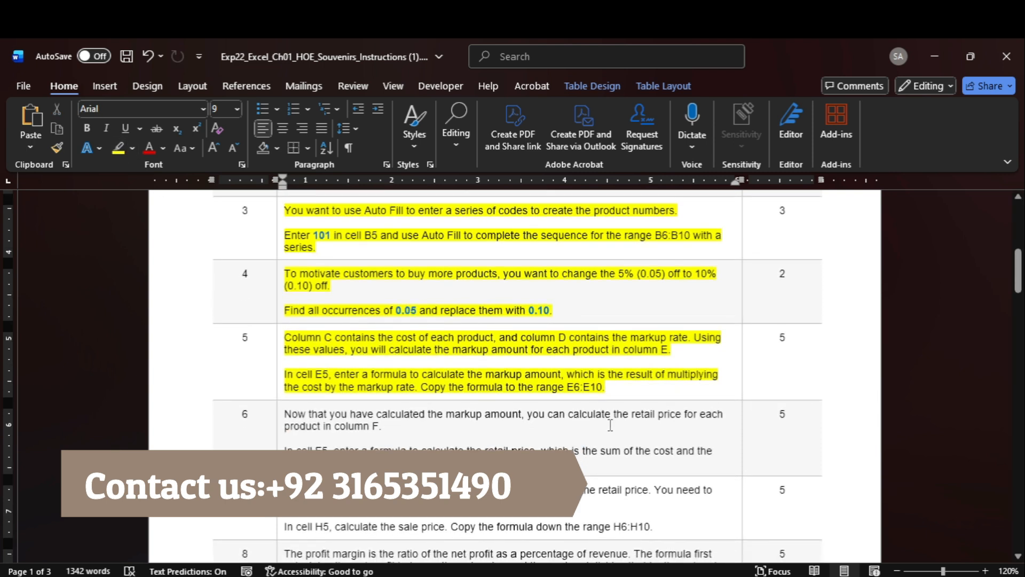
Step: Switch to Excel and enter the markup amount formula =C5*D5 in cell E5, following step 5 of the instructions
click(790, 526)
click(55, 191)
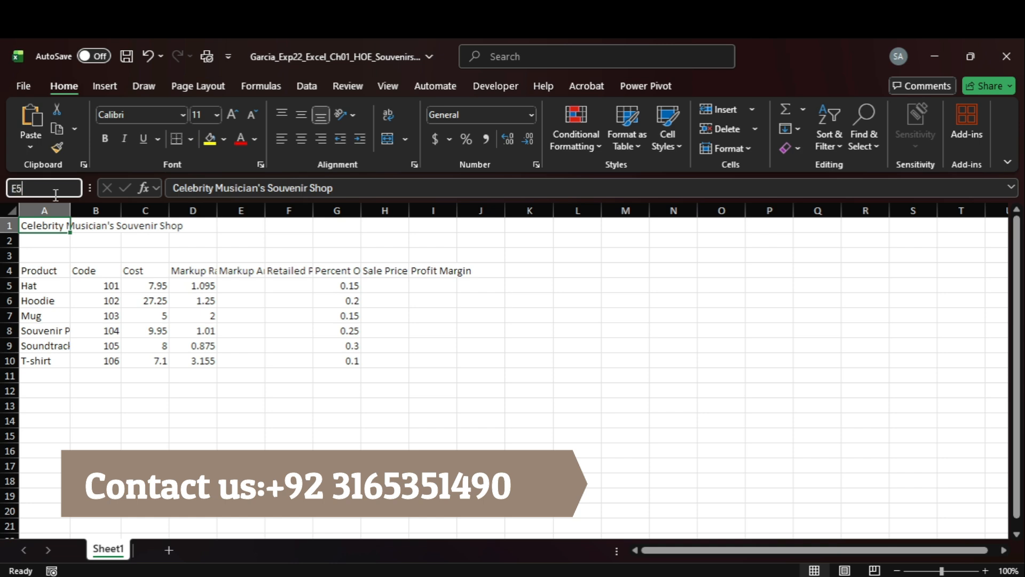
key(Return)
mouse_move(755, 575)
click(750, 512)
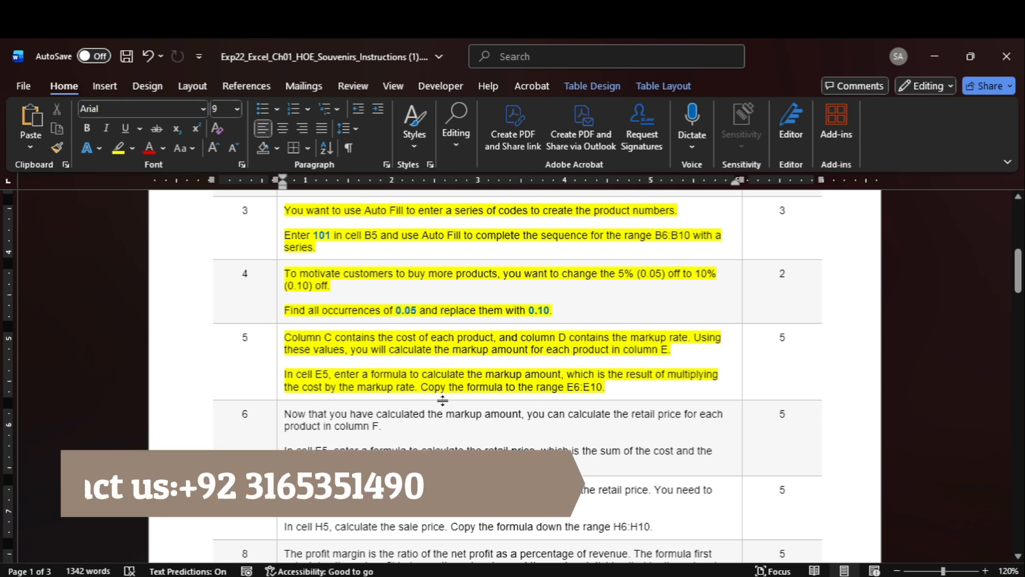
mouse_move(785, 575)
click(790, 512)
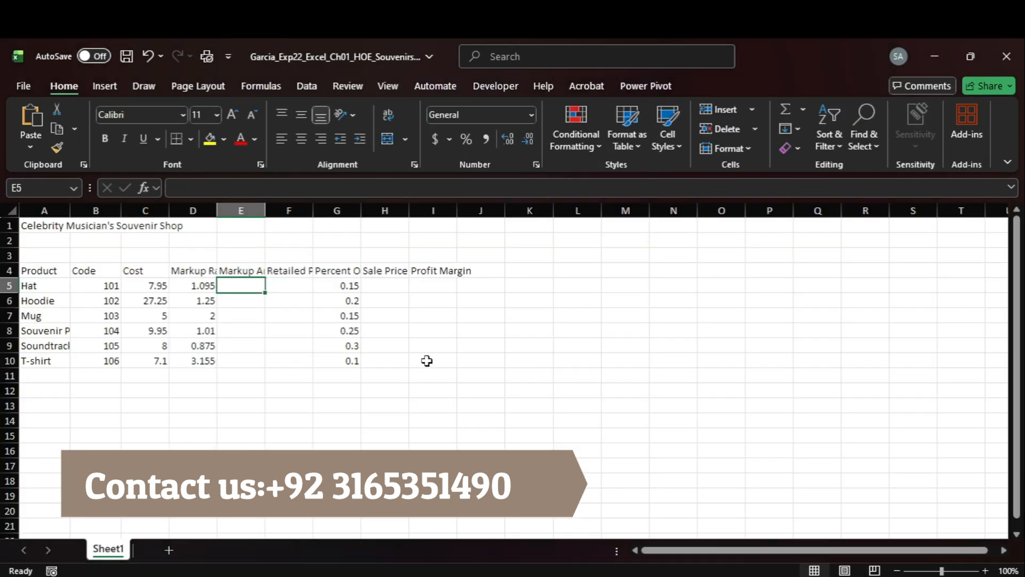
text(=)
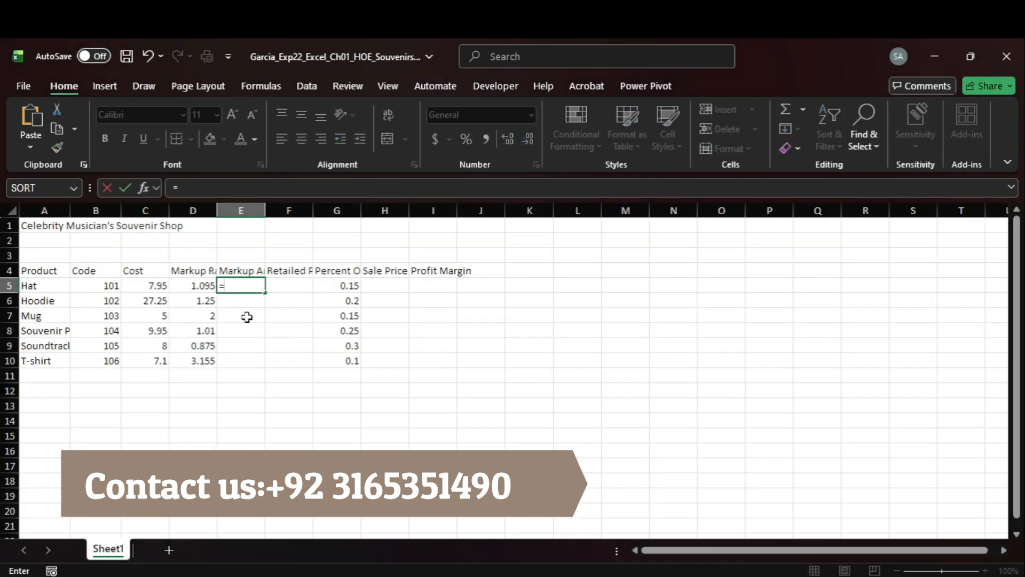
click(156, 287)
text(*)
click(195, 287)
key(Return)
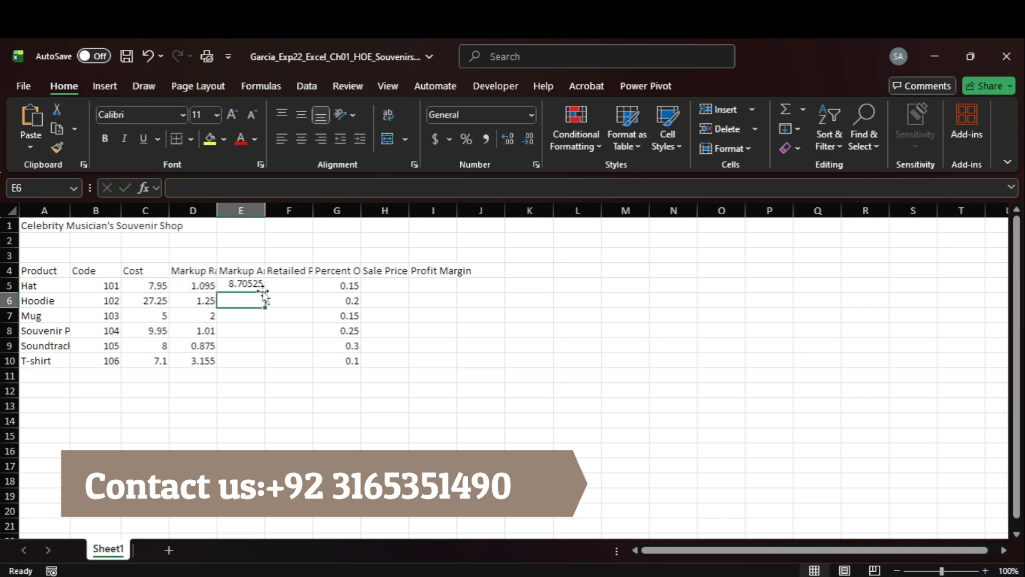
Step: Recheck step 5 in Word and copy the markup amount formula from E5 down to E6:E10 in Excel
click(246, 286)
mouse_move(754, 575)
click(754, 521)
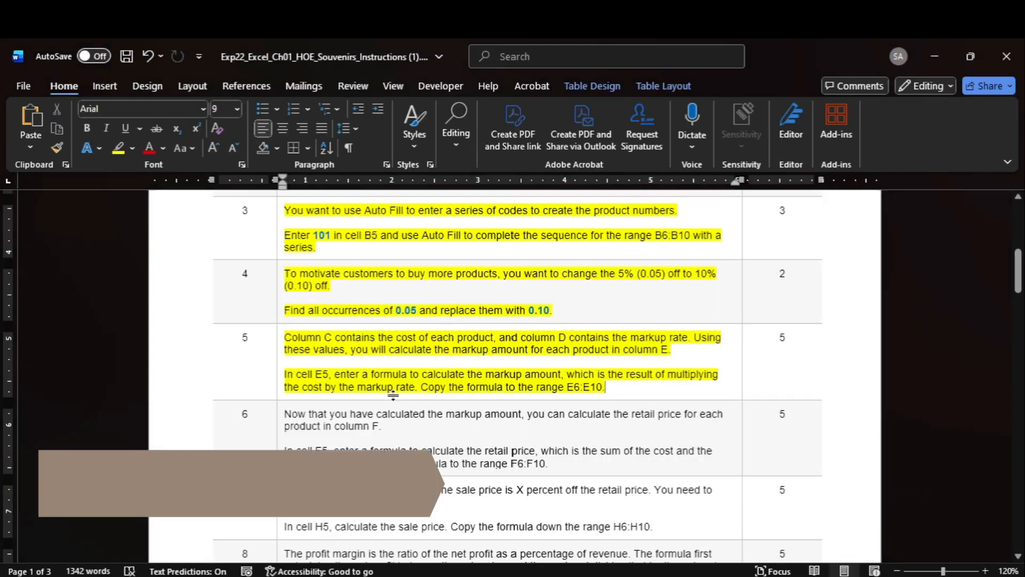
key(alt+Tab)
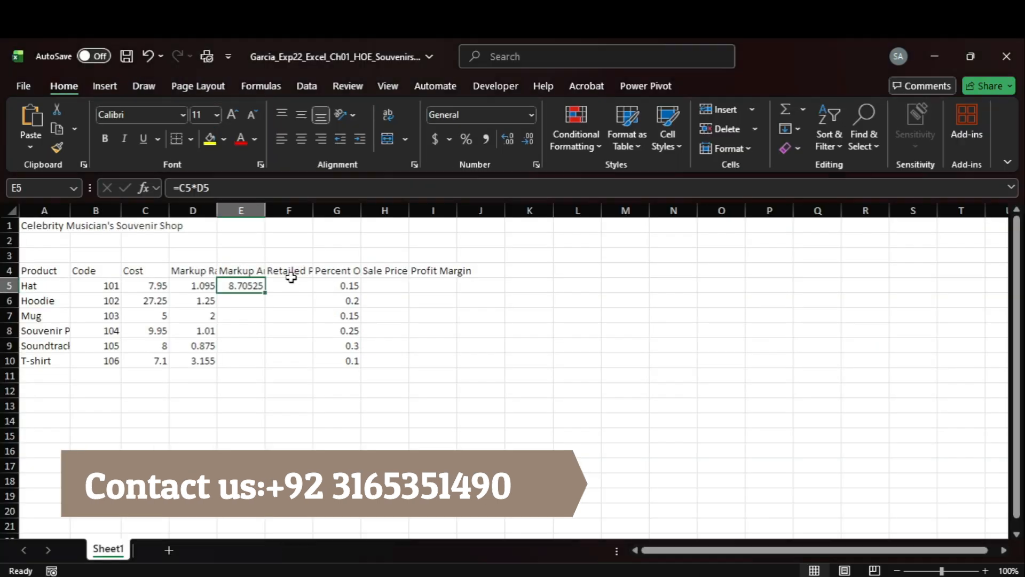
drag(268, 293, 268, 368)
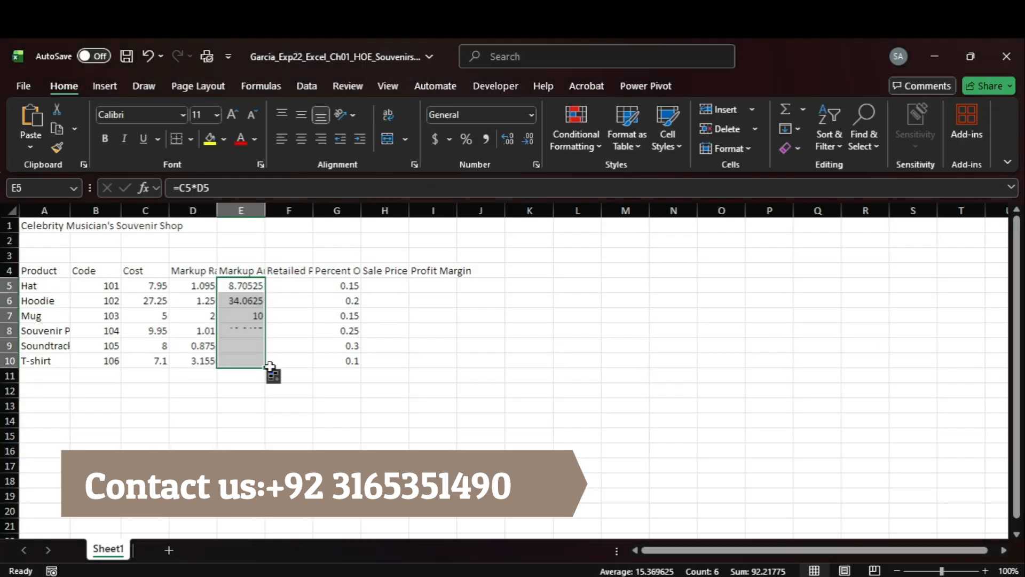
Step: Switch to the Word instructions and highlight the step 6 text in yellow
mouse_move(742, 543)
scroll(296, 392, down, 1)
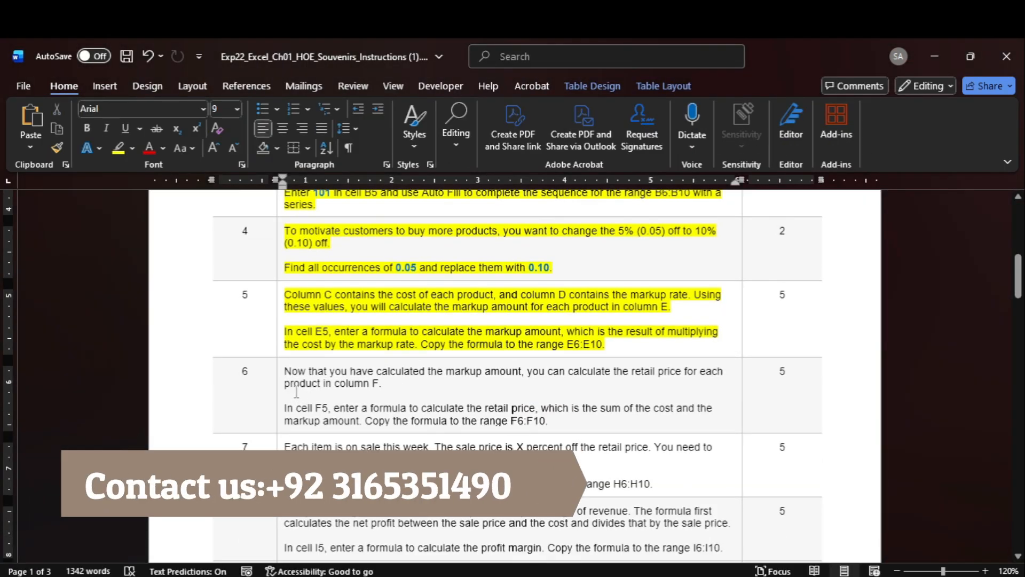
click(282, 374)
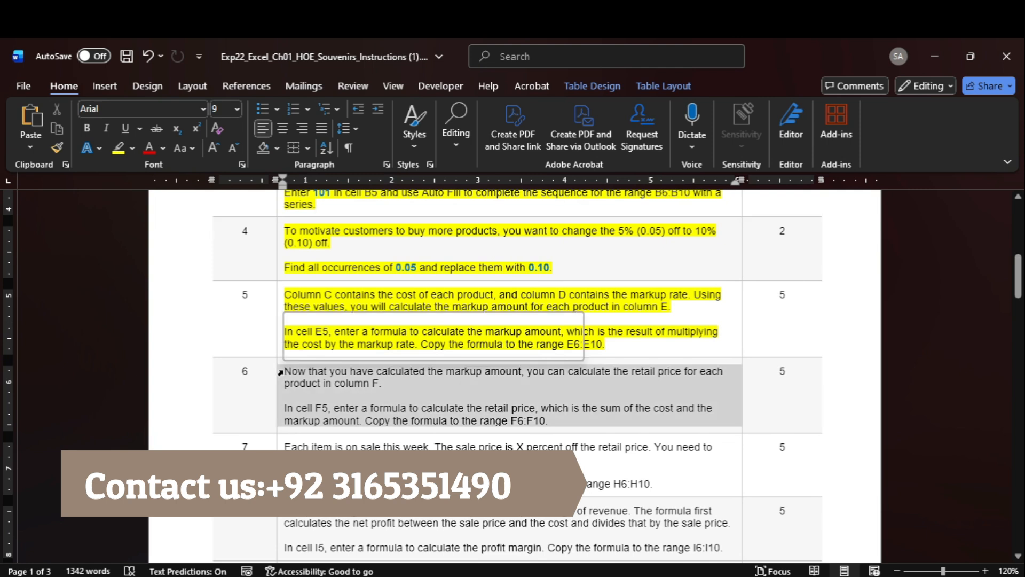
click(118, 148)
scroll(408, 359, down, 1)
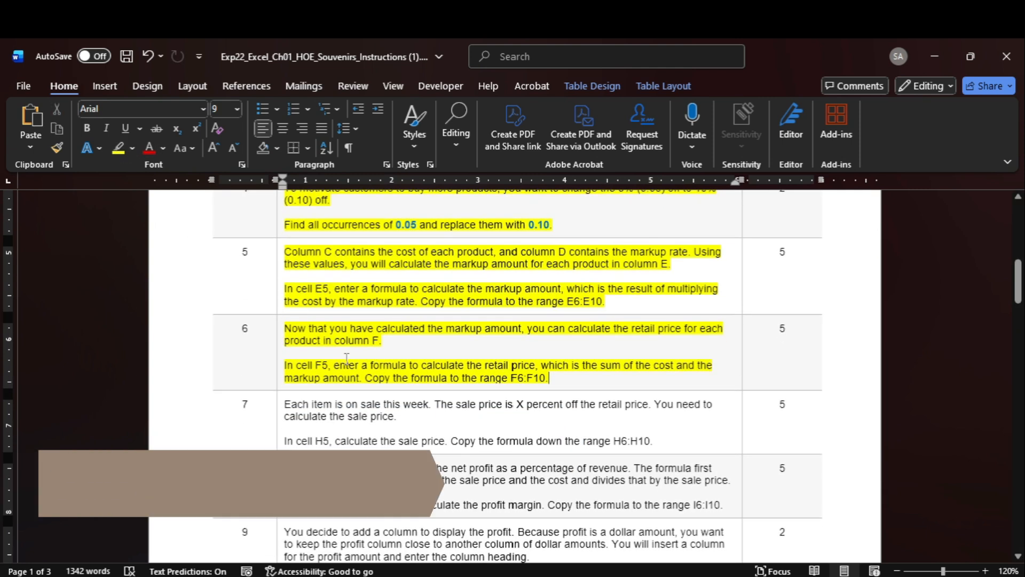
Step: In Excel, enter the retail price formula =C5+E5 in cell F5 and copy it down to F6:F10
mouse_move(787, 576)
click(788, 526)
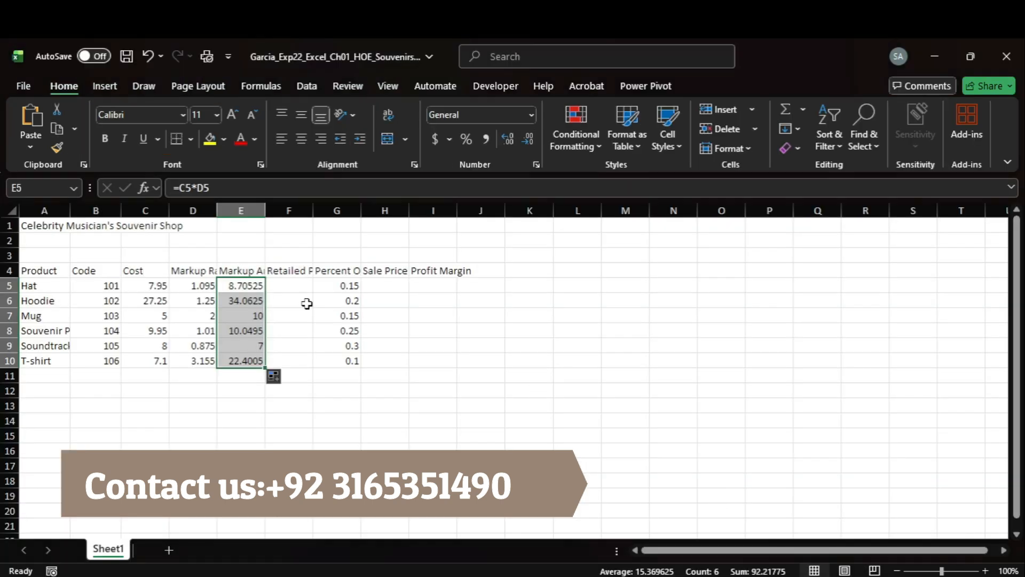
click(37, 185)
text(f)
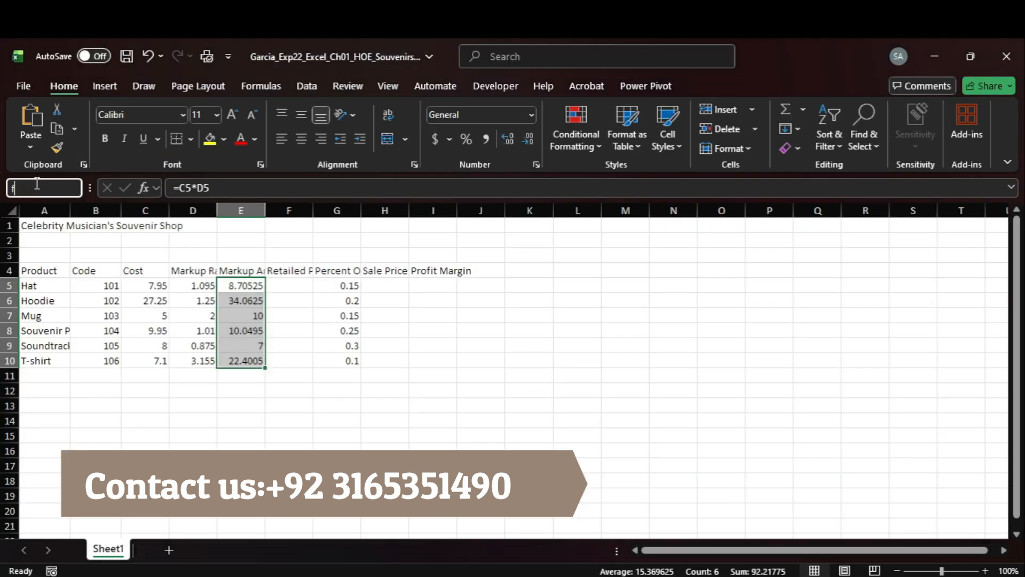
text(5)
key(Return)
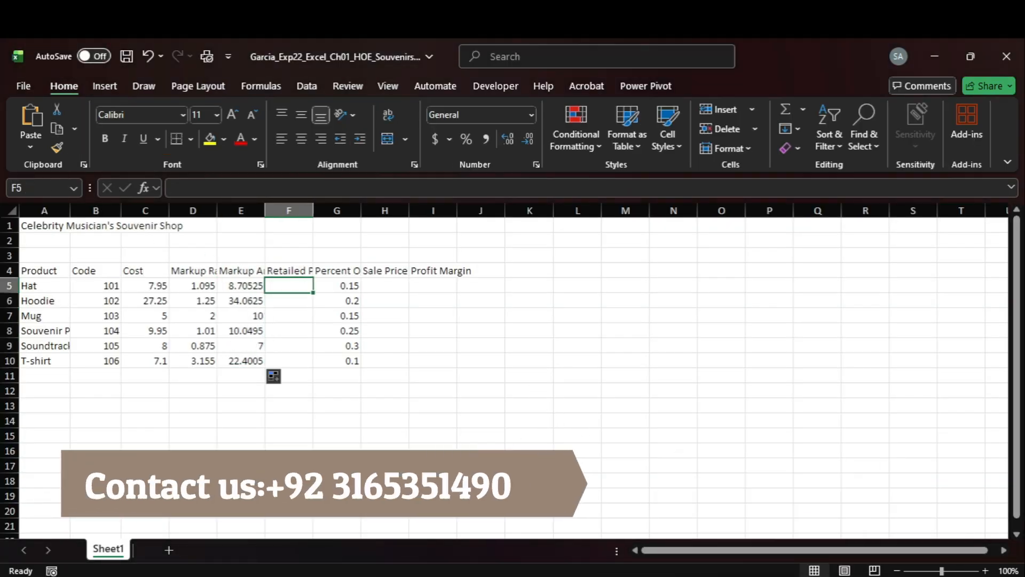
mouse_move(755, 576)
click(755, 523)
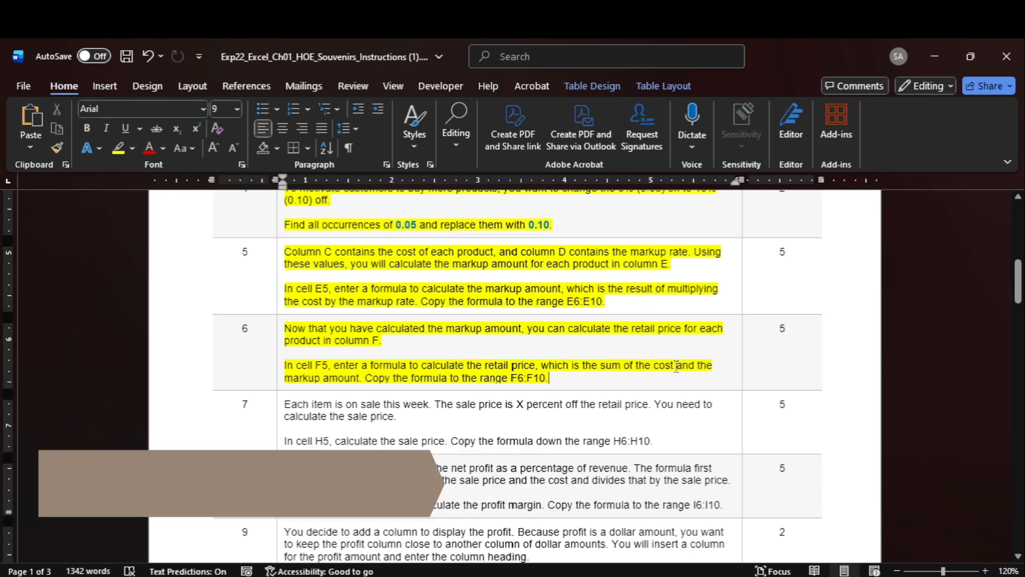
mouse_move(755, 575)
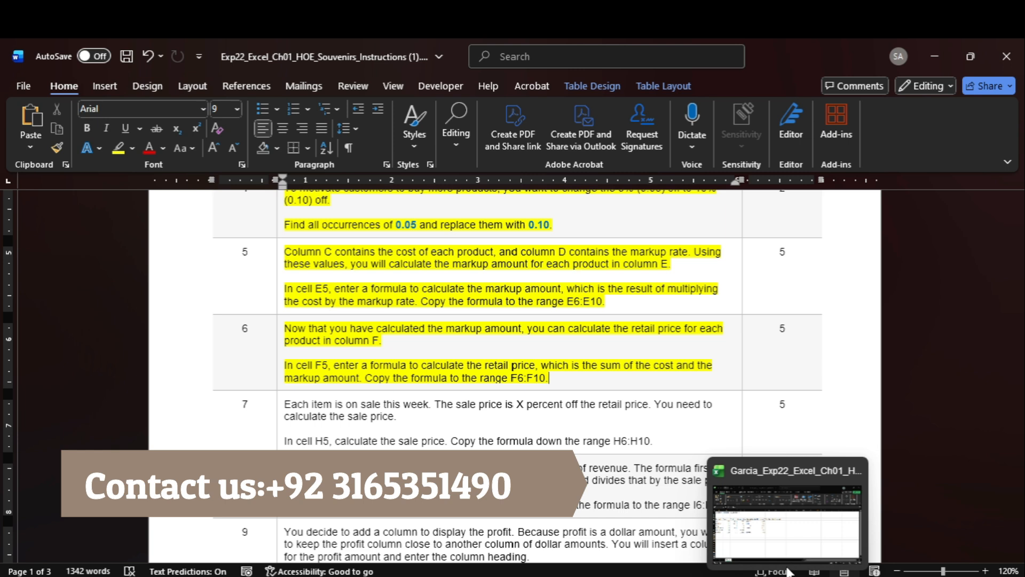
click(768, 544)
text(=)
click(158, 285)
text(+)
click(241, 285)
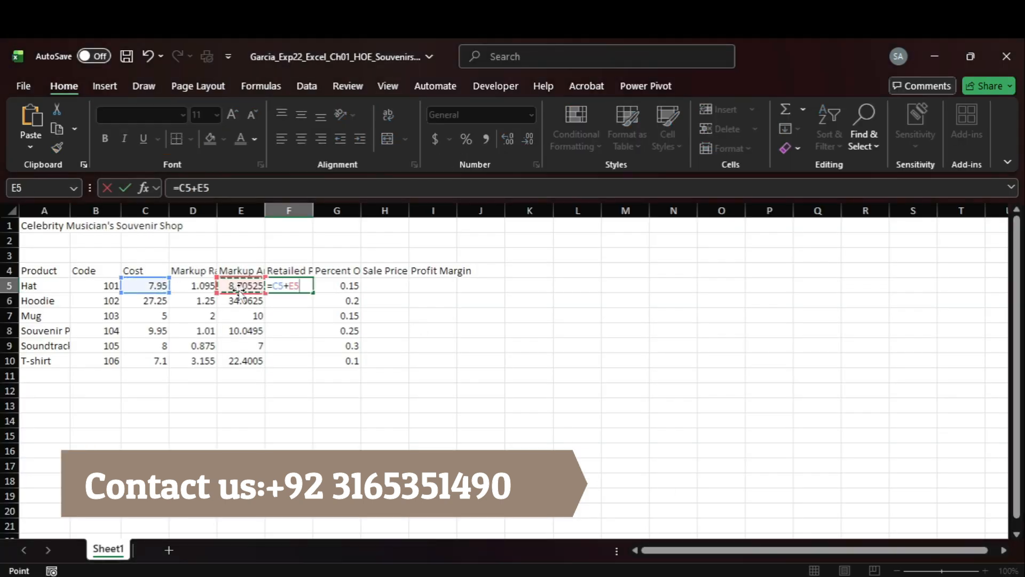
key(Return)
drag(313, 293, 317, 367)
Step: Switch to the Word instructions and highlight the step 7 text in yellow
click(758, 547)
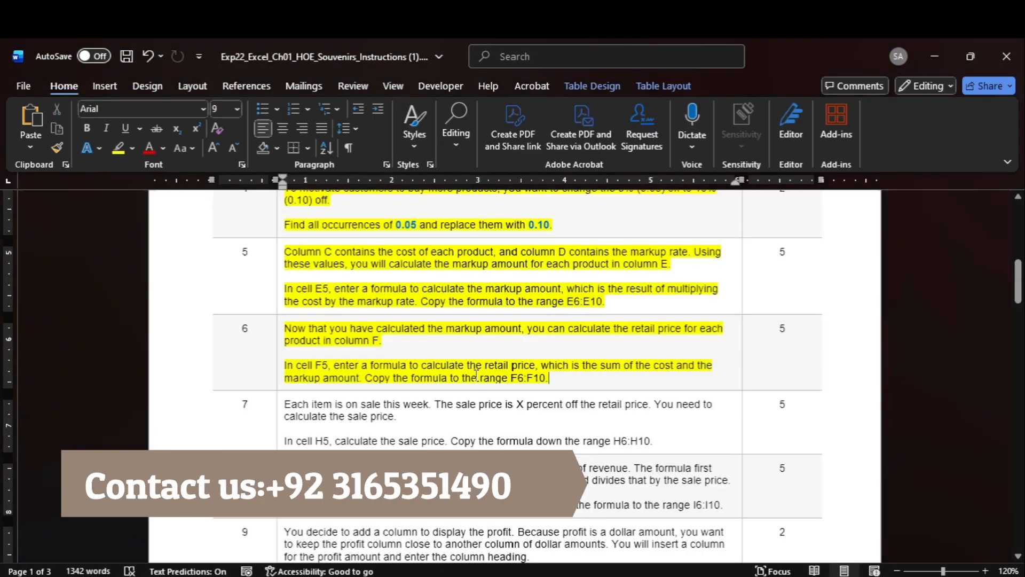
click(280, 415)
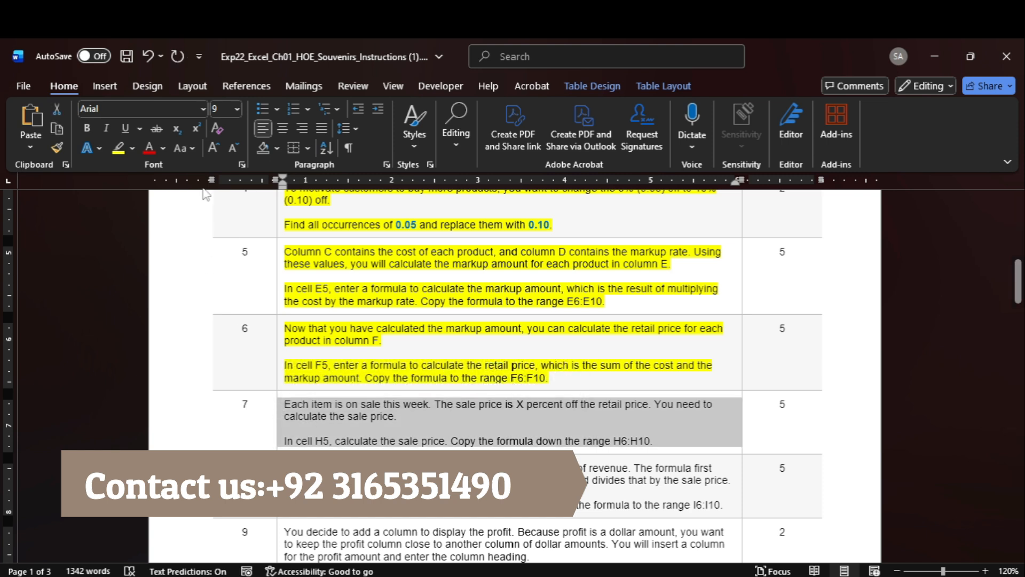
click(126, 151)
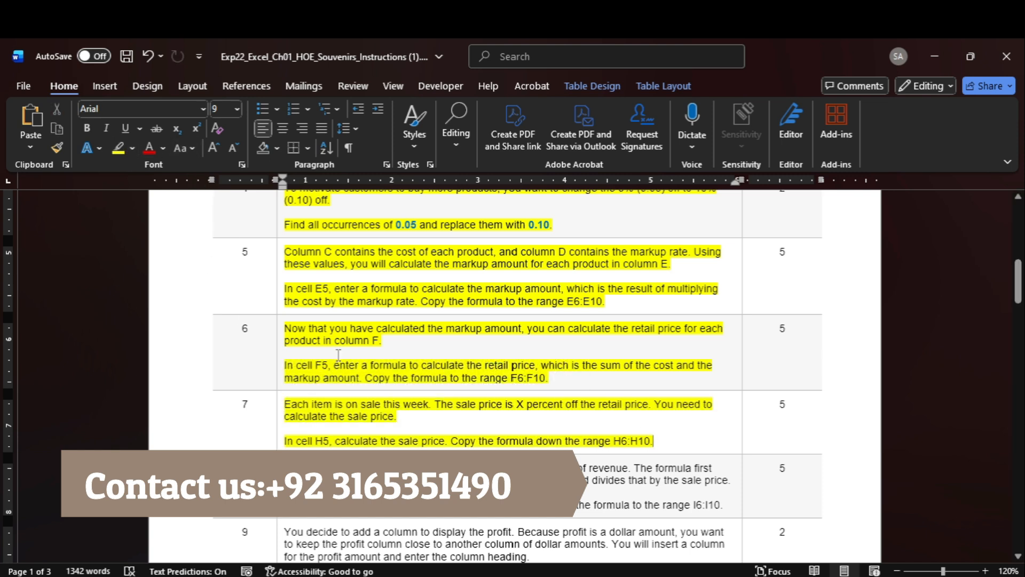
scroll(343, 347, down, 1)
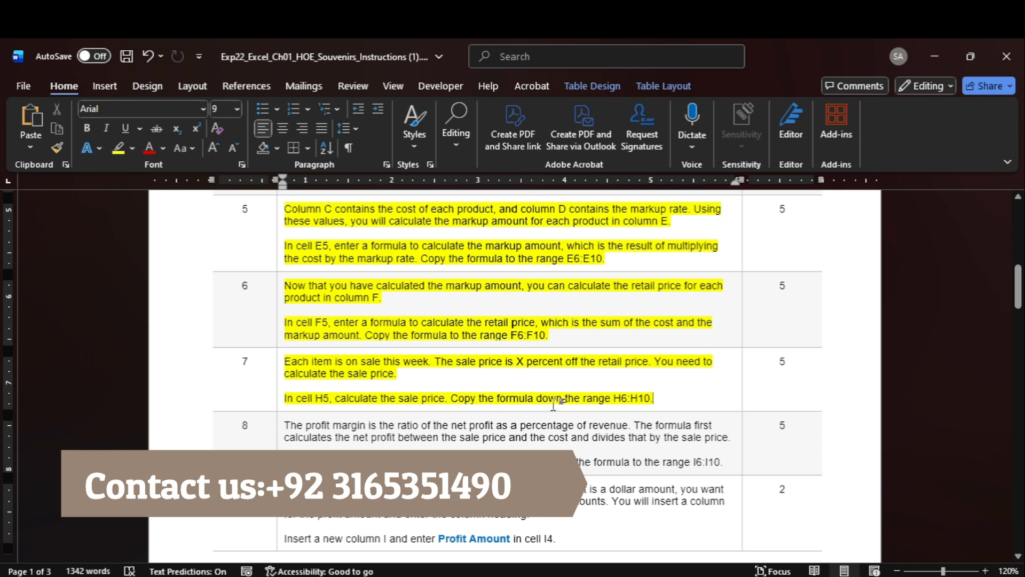
Step: Switch to Excel, enter the sale price formula =F5*G5 in cell H5 and copy it down to H6:H10
mouse_move(777, 572)
click(767, 526)
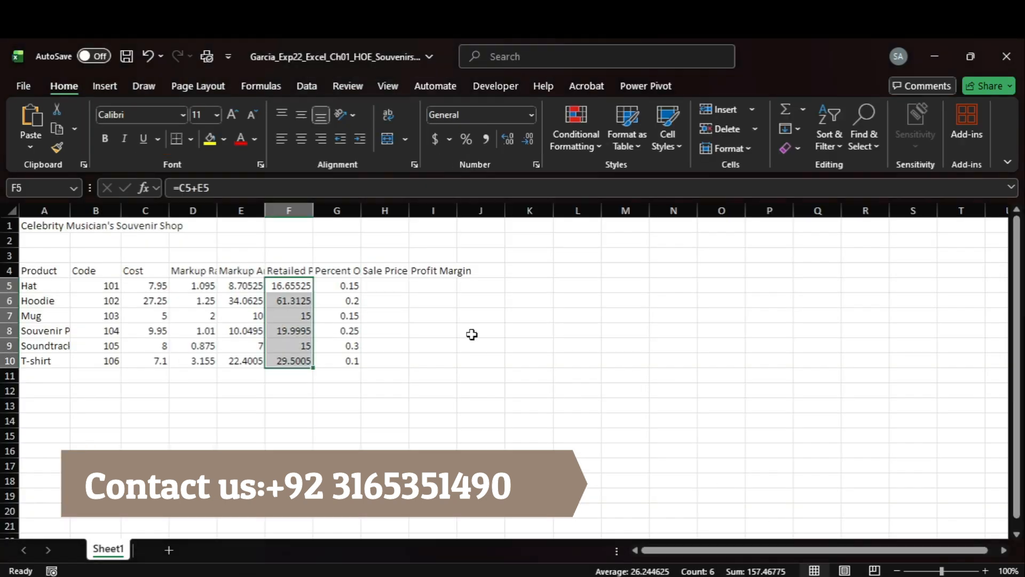
click(389, 286)
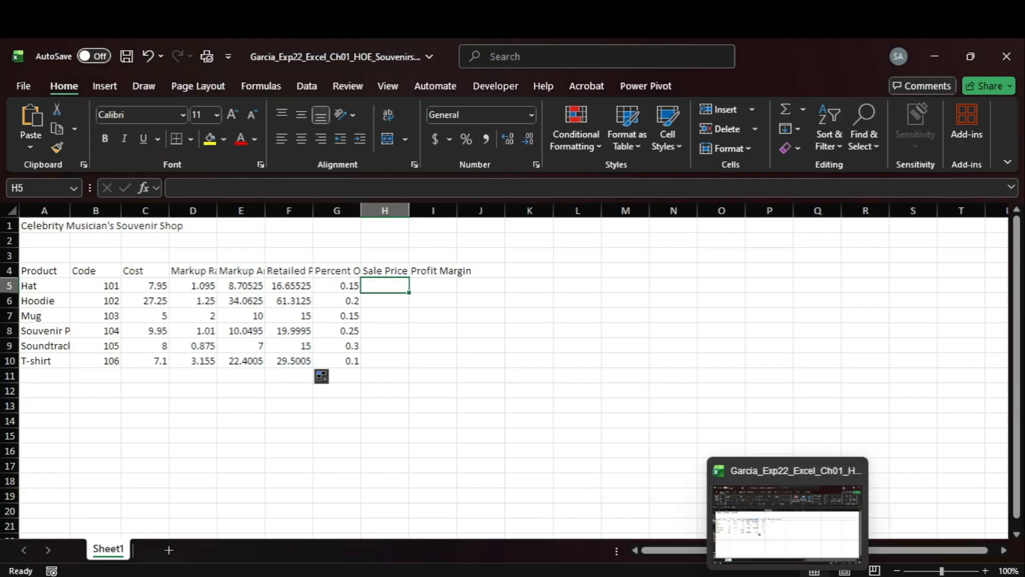
click(754, 573)
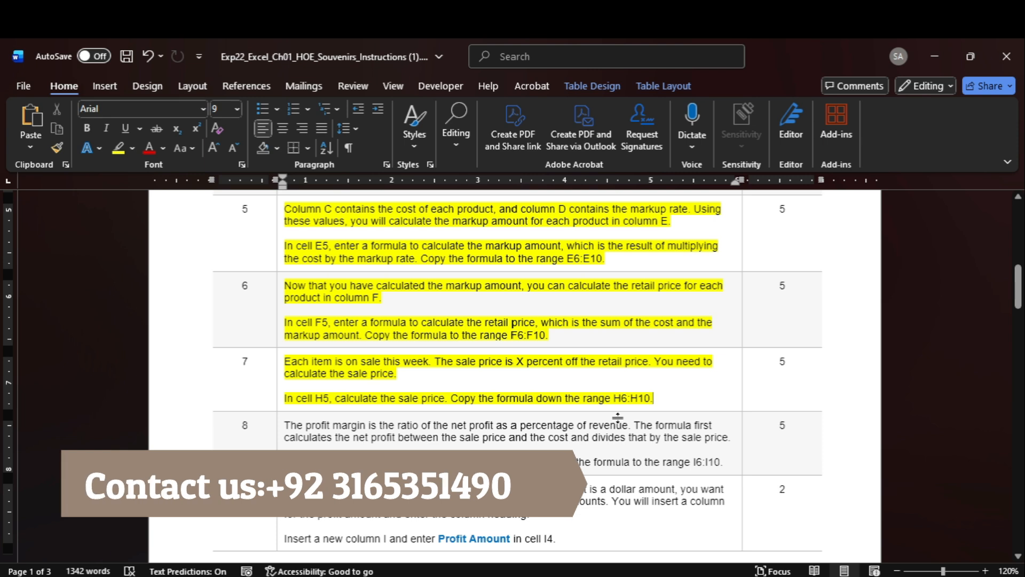
mouse_move(758, 572)
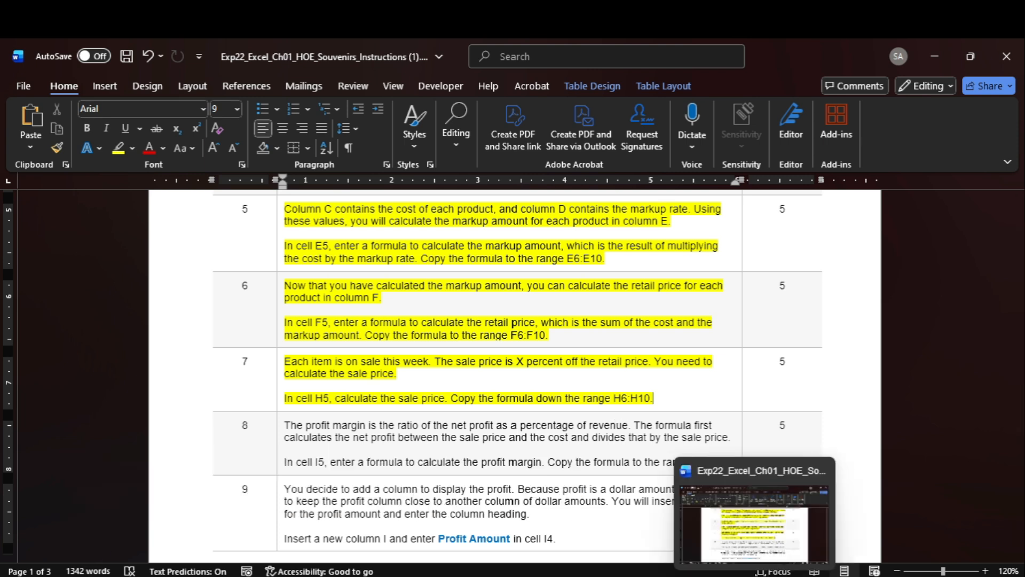
click(775, 544)
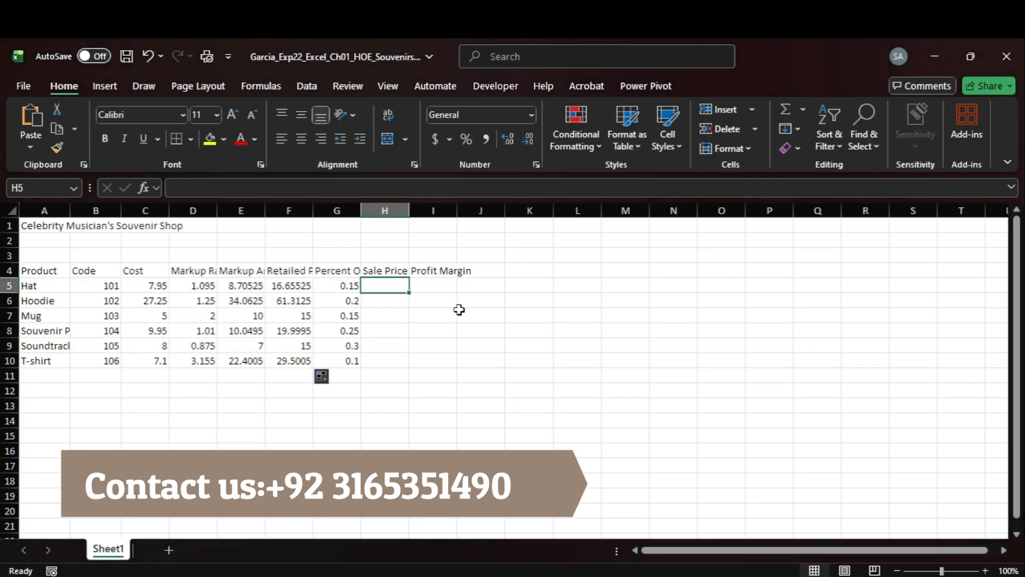
text(=)
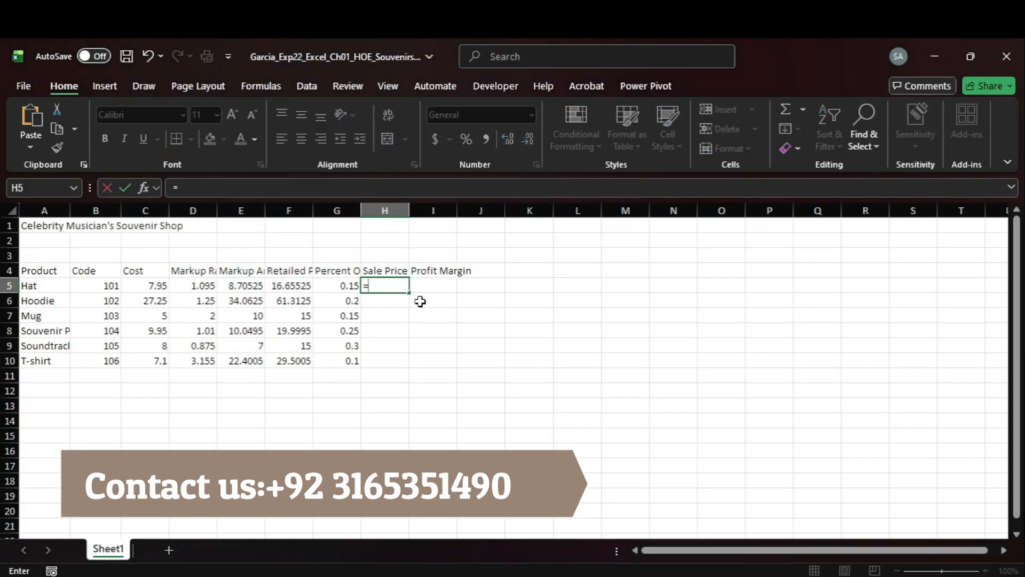
click(292, 285)
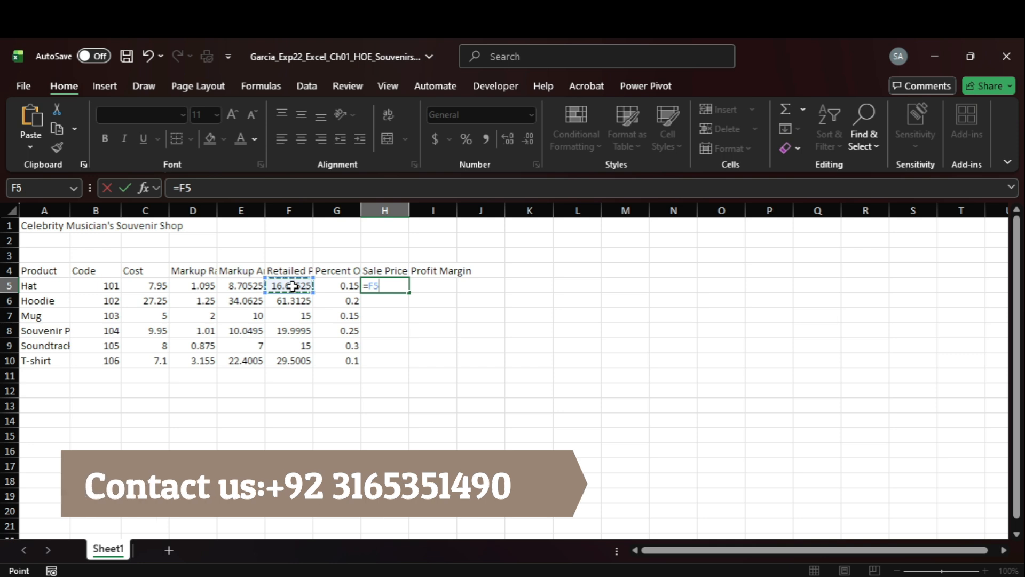
text(*)
click(334, 288)
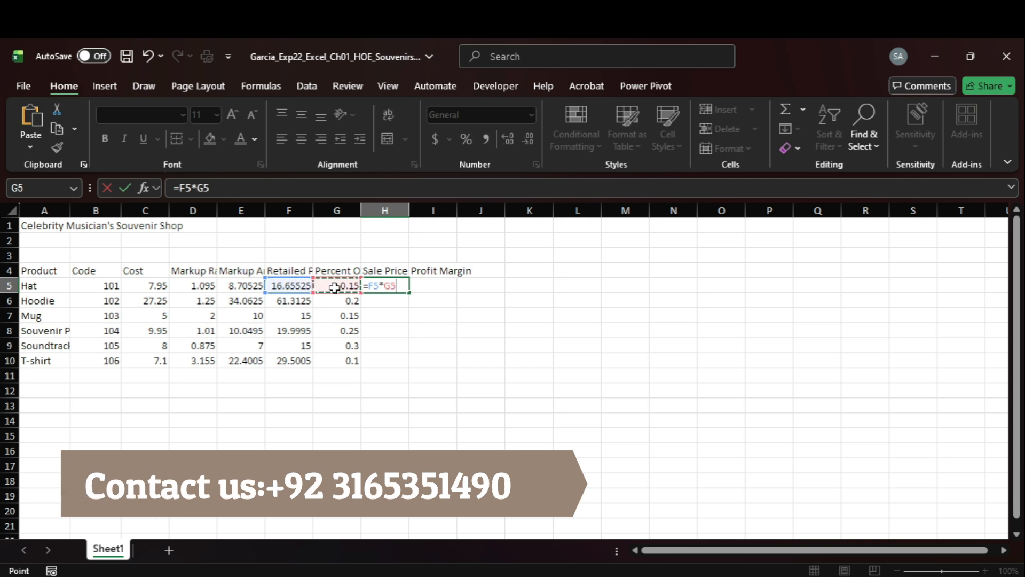
key(Return)
click(402, 289)
drag(410, 293, 412, 367)
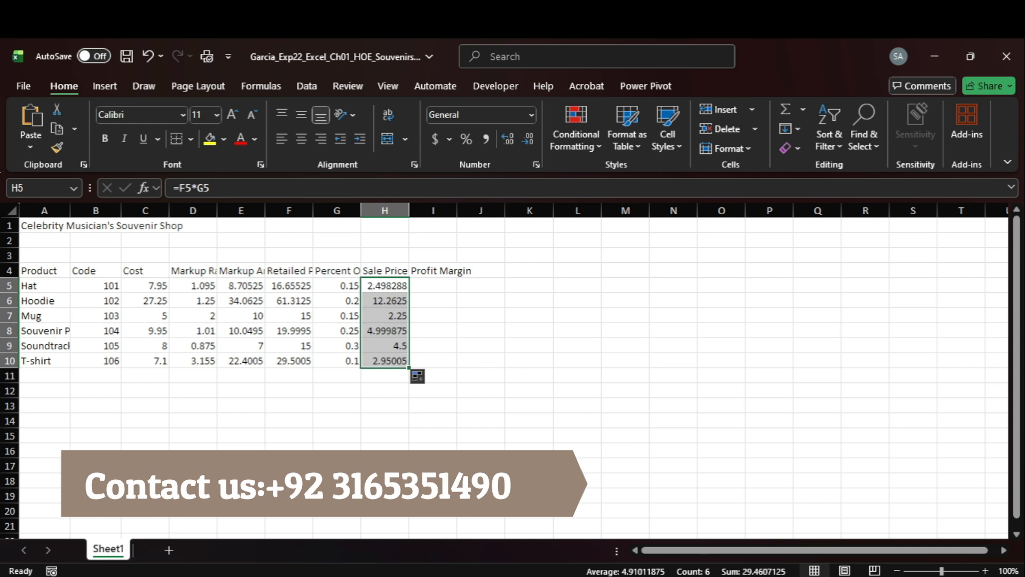
Step: Switch to the Word instructions and highlight the step 8 text in yellow
key(alt+Tab)
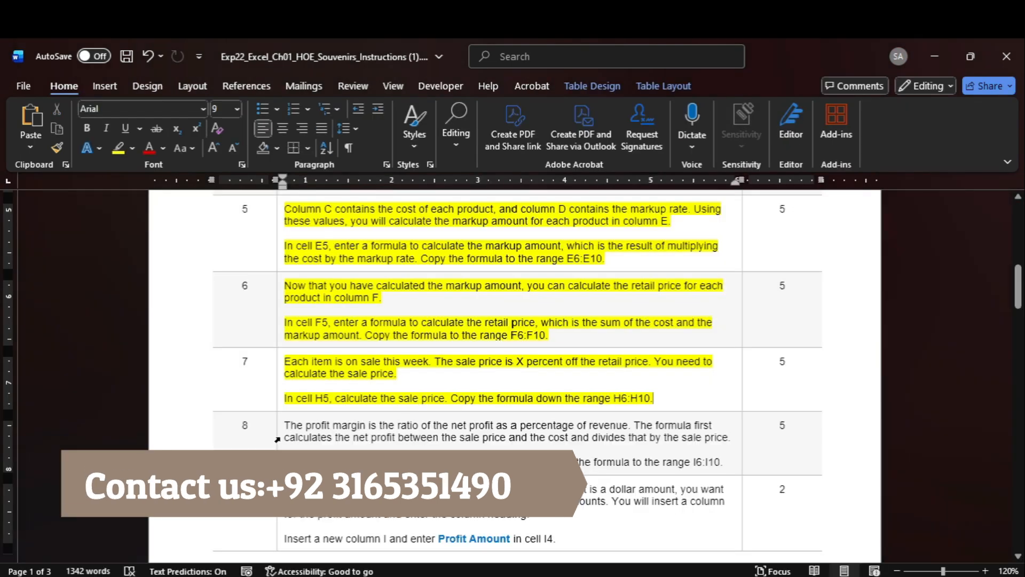
click(278, 439)
click(118, 148)
scroll(358, 420, down, 1)
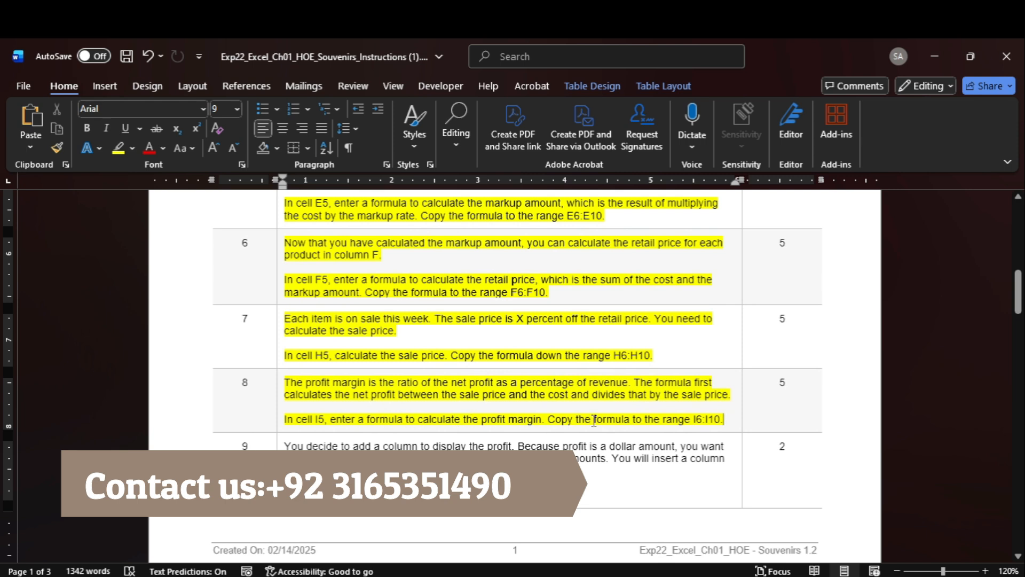
Step: Select cell I5 in Excel for the profit margin and recheck the step 8 instruction in Word before returning to the sheet
mouse_move(787, 575)
click(786, 523)
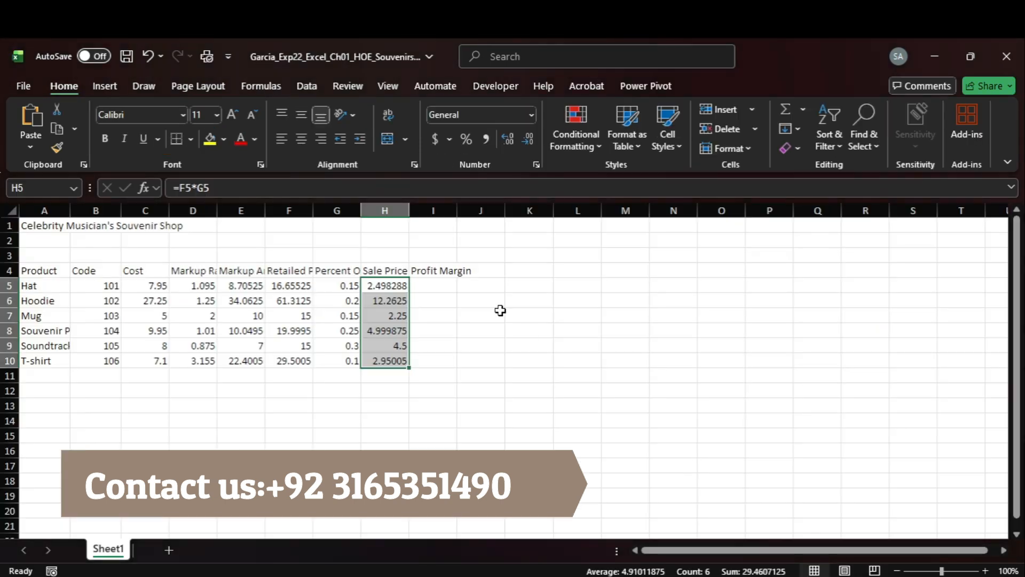
click(421, 285)
mouse_move(755, 572)
click(755, 513)
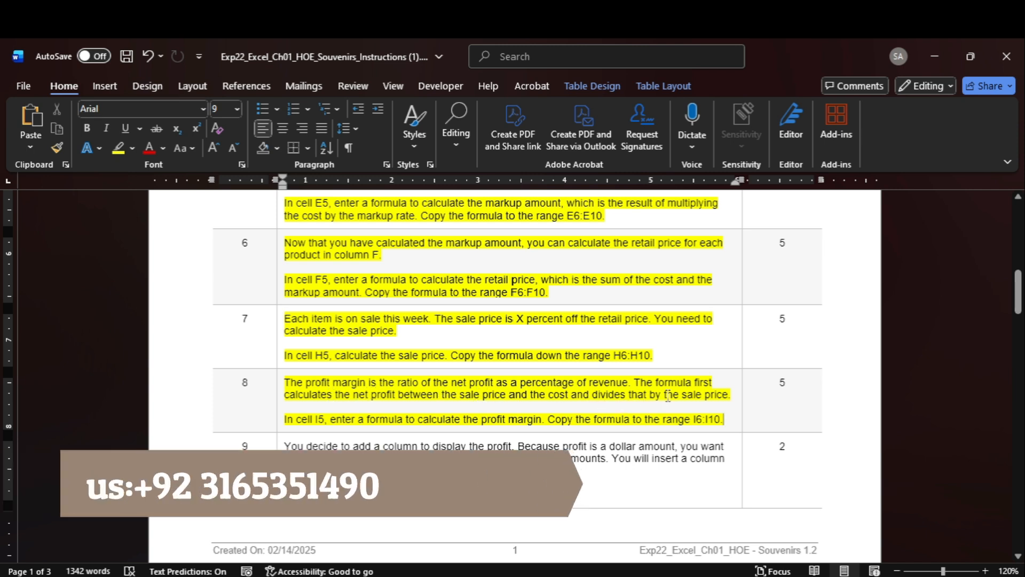
mouse_move(787, 576)
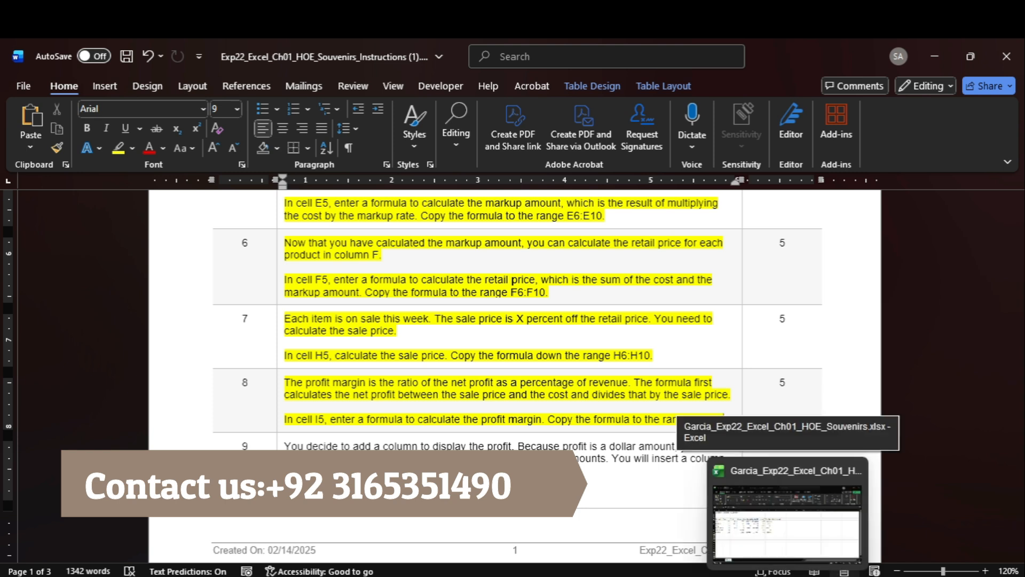
click(787, 523)
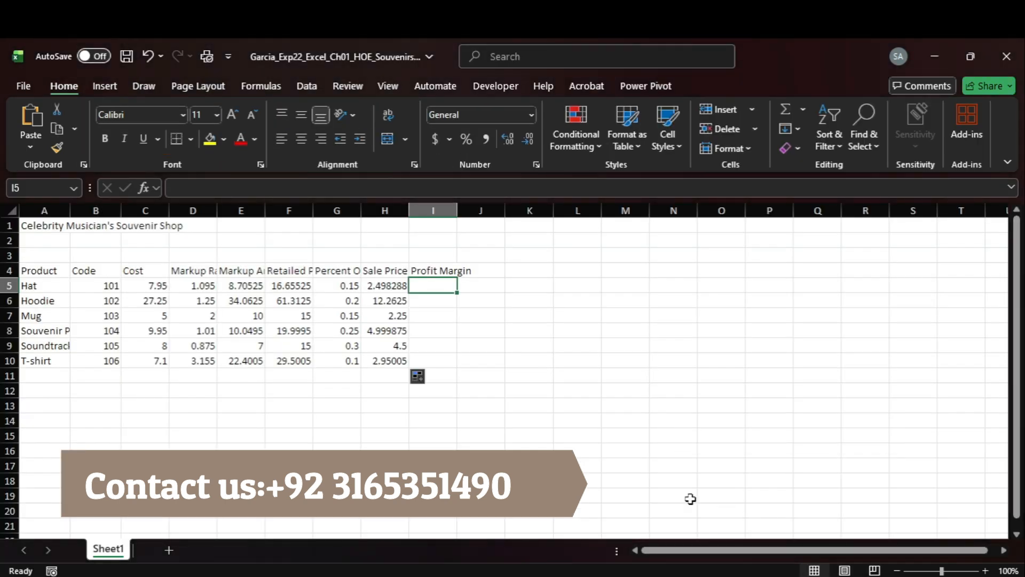
Step: Enter the profit margin formula =(C5-H5)/H5 in cell I5 and copy it down to I6:I10
text(=)
click(396, 286)
click(155, 285)
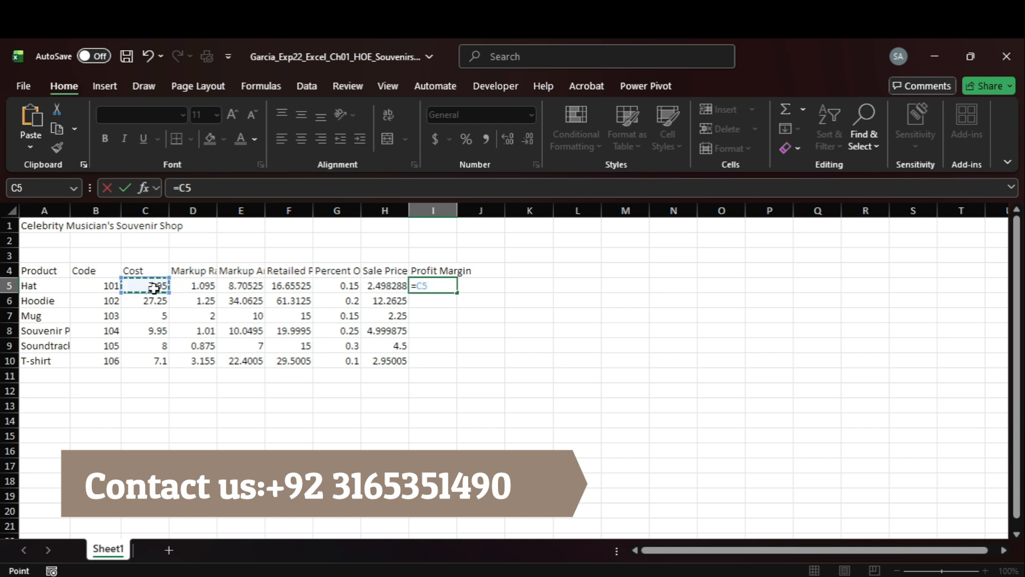
text(-)
key(BackSpace)
key(BackSpace)
key(BackSpace)
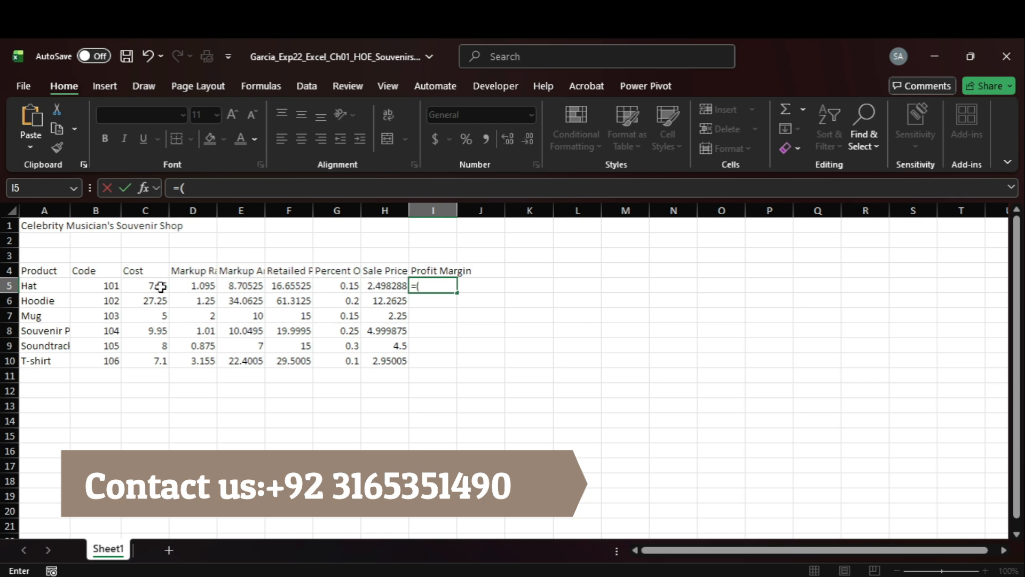
click(137, 287)
text(-)
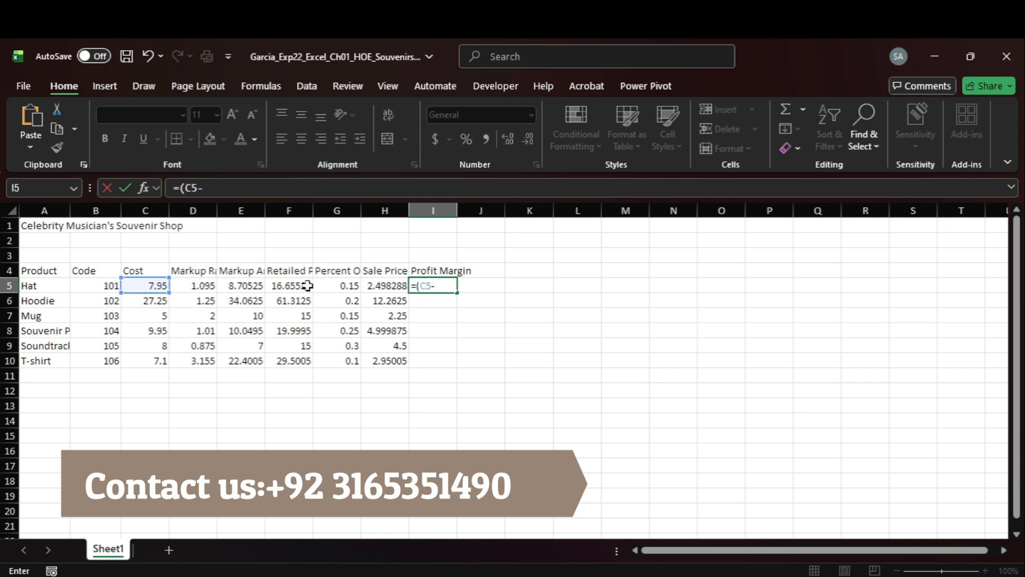
click(374, 286)
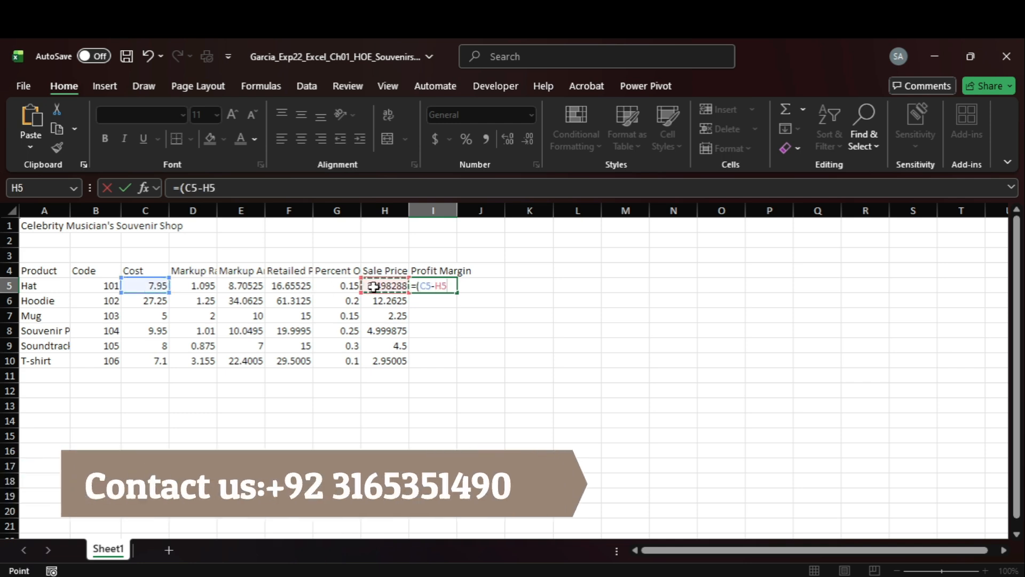
text()/)
mouse_move(752, 572)
mouse_move(742, 507)
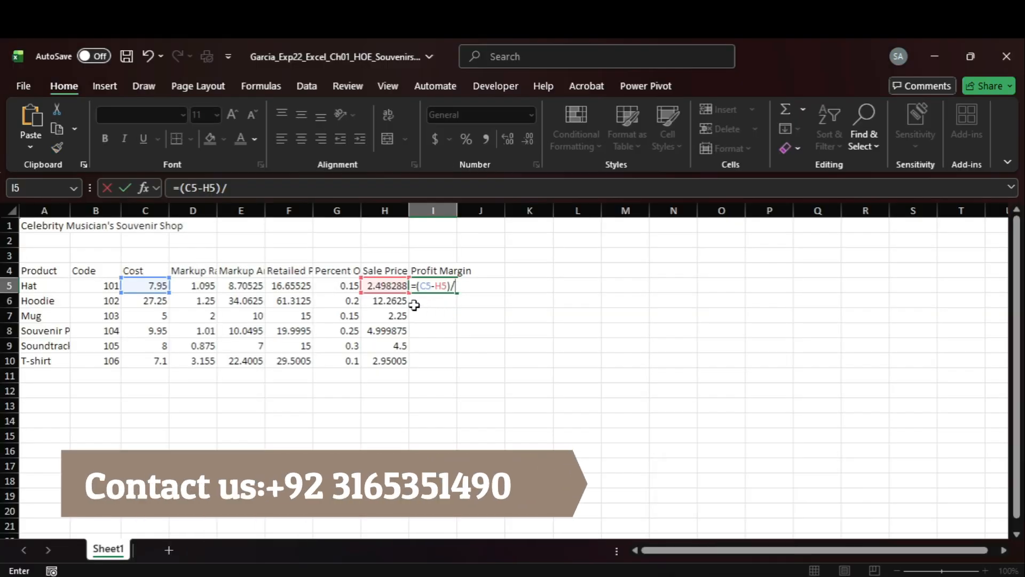
click(395, 286)
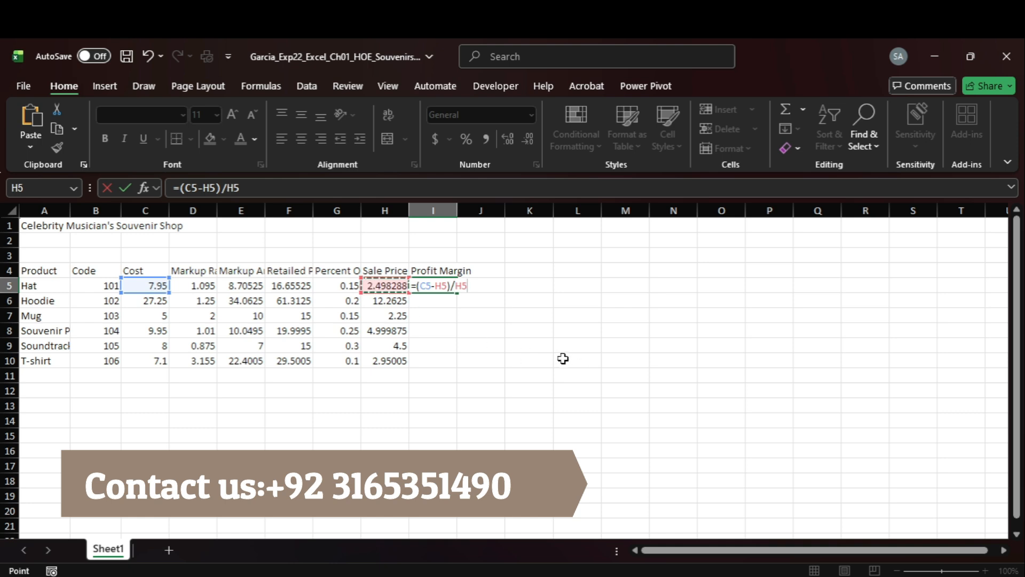
key(Return)
click(446, 287)
drag(460, 294, 460, 368)
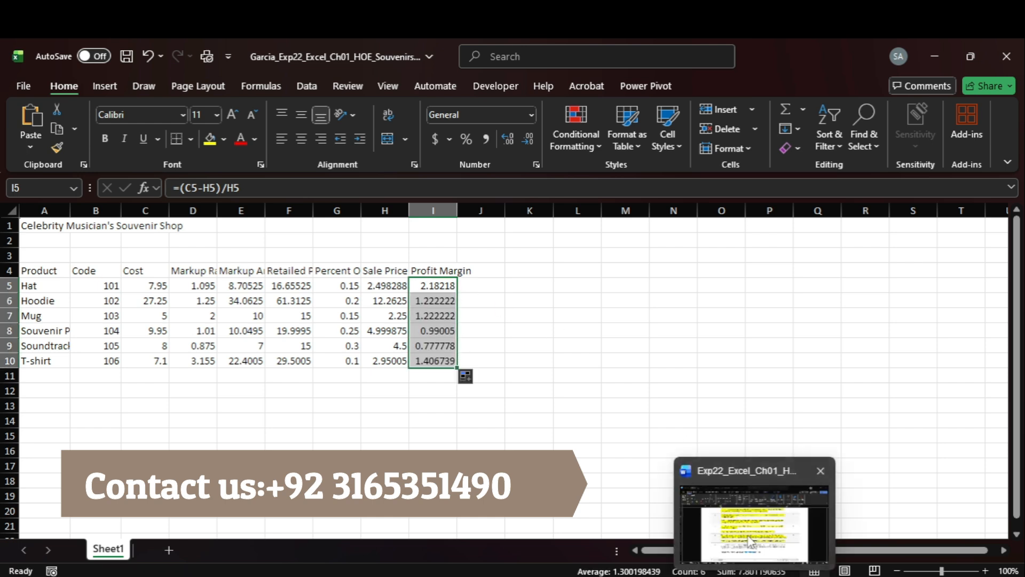
Step: Switch to the Word instructions and highlight the step 9 text in yellow
click(755, 574)
scroll(665, 423, down, 1)
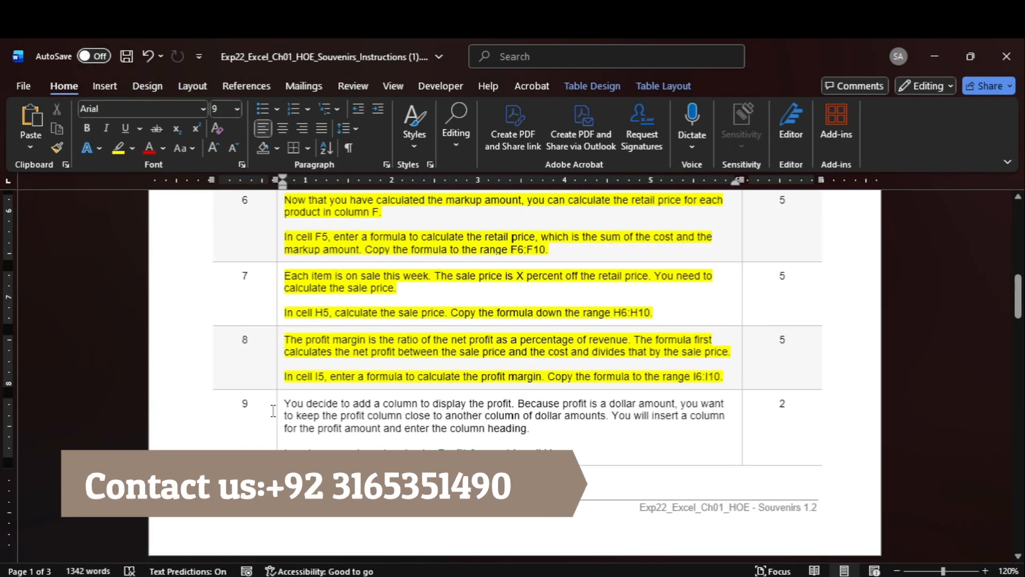
click(278, 415)
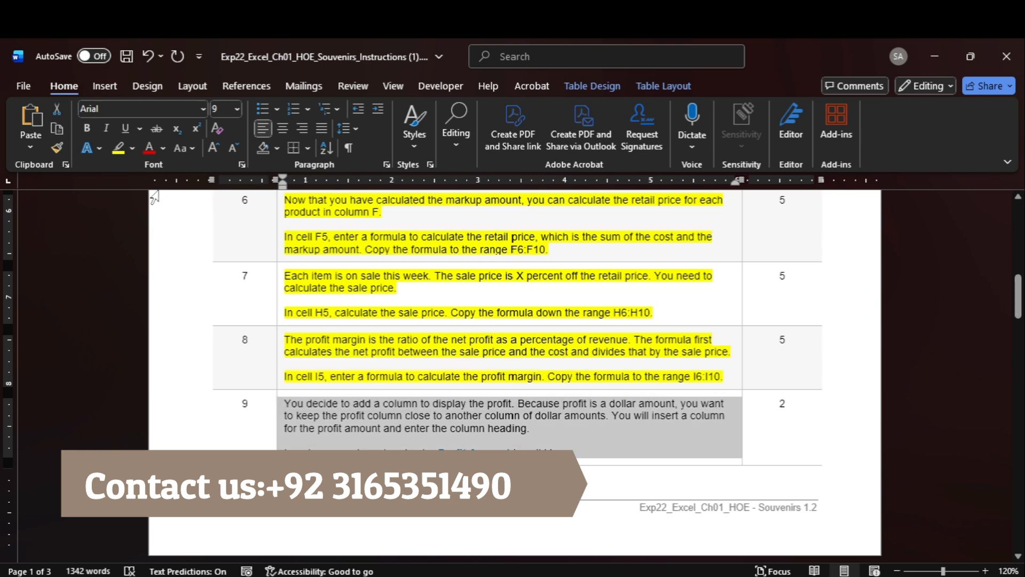
click(118, 148)
Step: In Excel, insert a new column I and enter the heading Profit Amount from step 9 in cell I4
drag(448, 453, 477, 454)
mouse_move(785, 575)
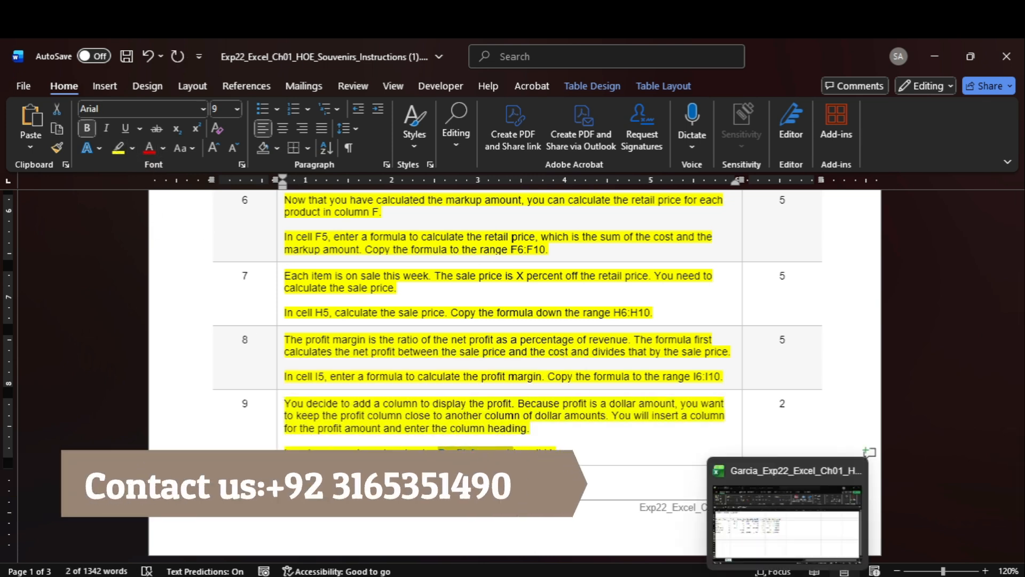
click(775, 552)
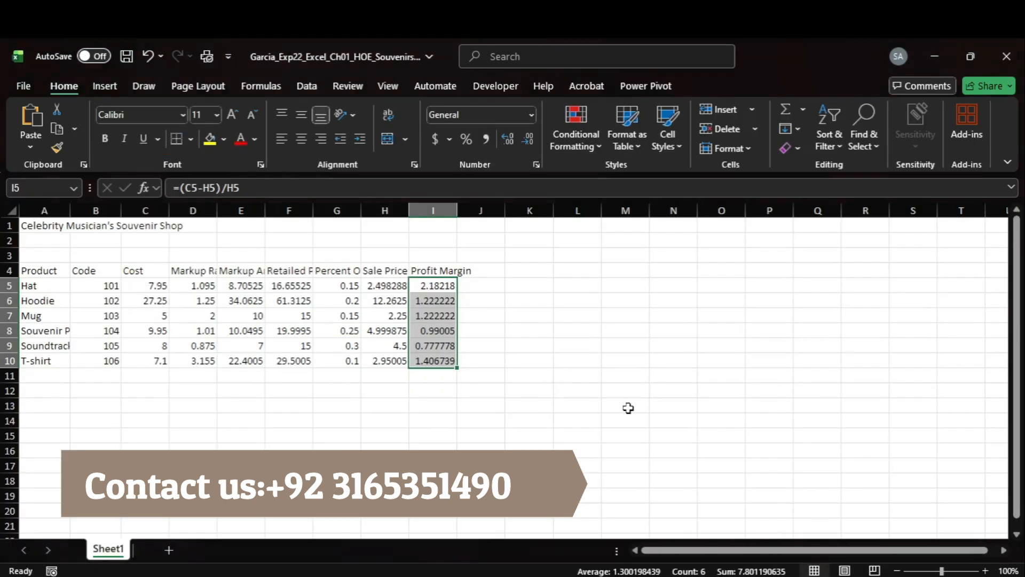
click(431, 271)
click(432, 211)
right_click(433, 211)
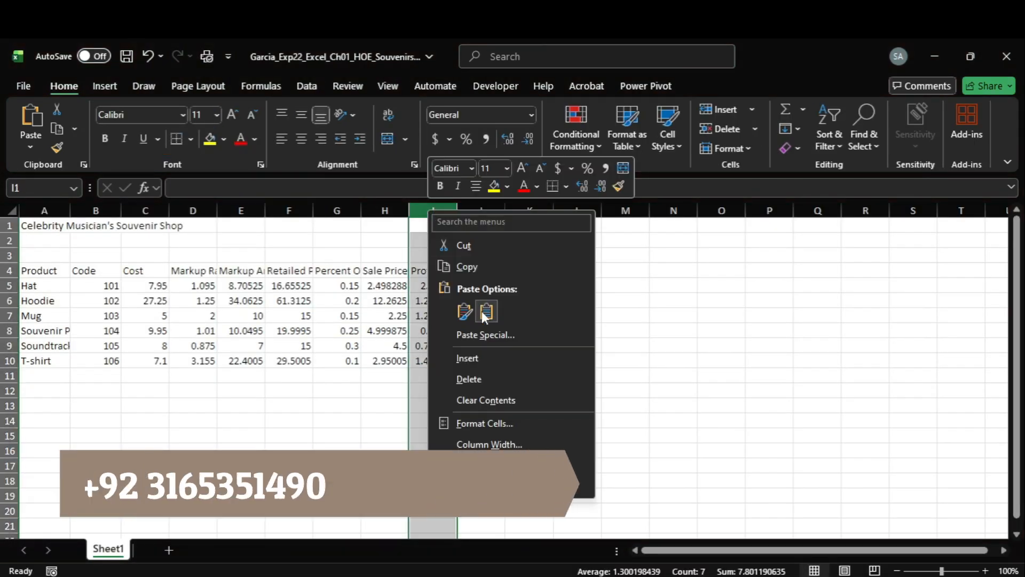
click(468, 358)
click(433, 270)
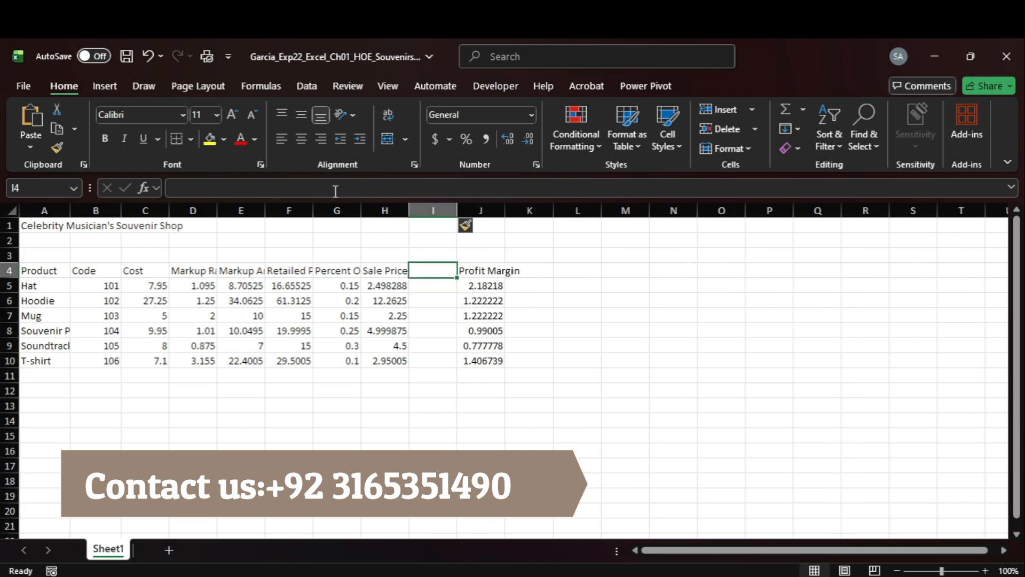
click(335, 195)
text(Profit Amount)
key(Return)
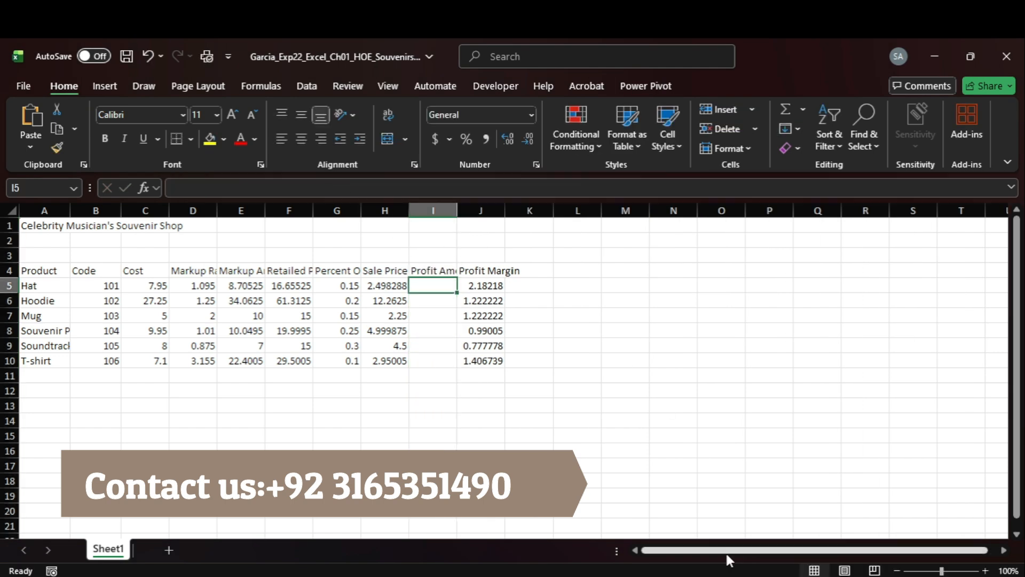
Step: Switch to the Word instructions and return to the document title Exp22_Excel_Ch01_HOE_Souvenirs at the beginning
mouse_move(756, 575)
click(792, 505)
drag(1018, 292, 1018, 224)
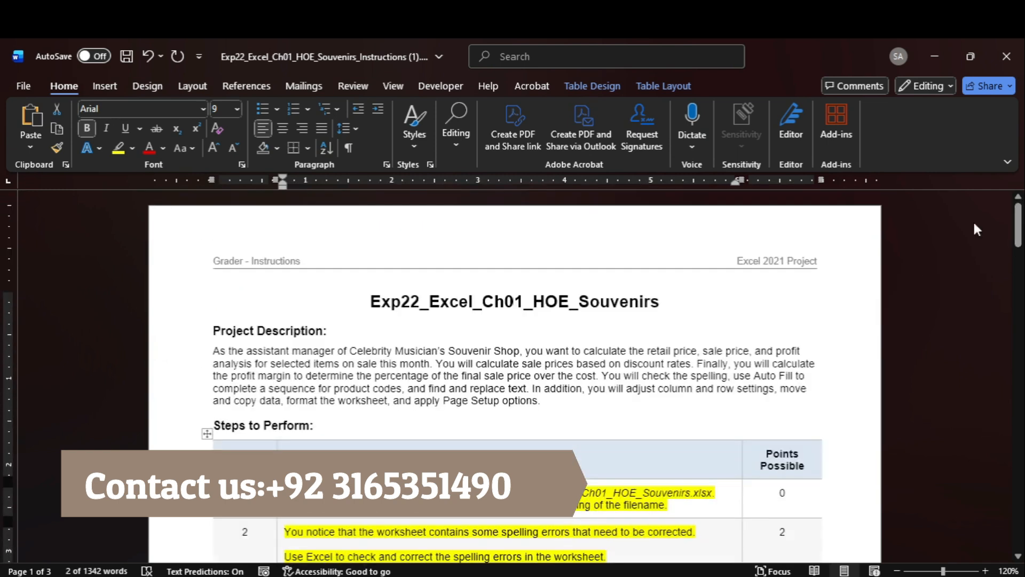
double_click(674, 306)
click(675, 306)
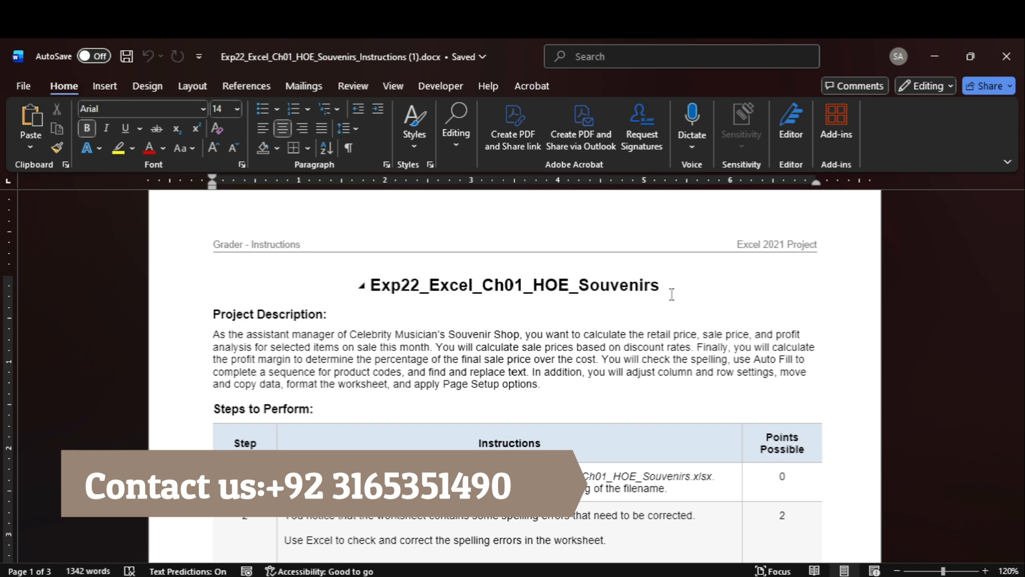
Step: Highlight the step 2 text about spelling errors and the step 1 text about opening the file in yellow
drag(1017, 235, 1007, 211)
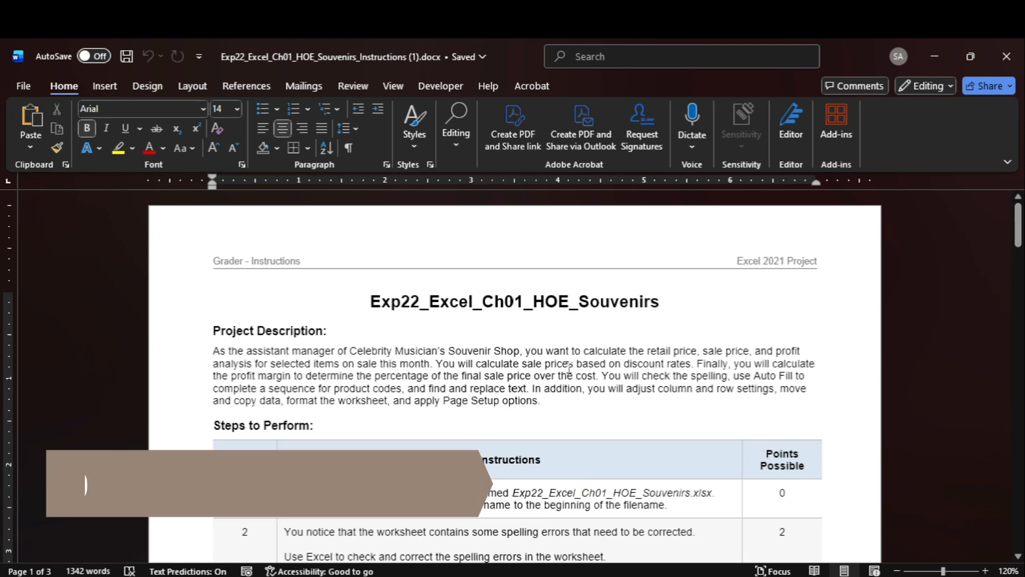
scroll(568, 368, down, 1)
scroll(568, 368, down, 1)
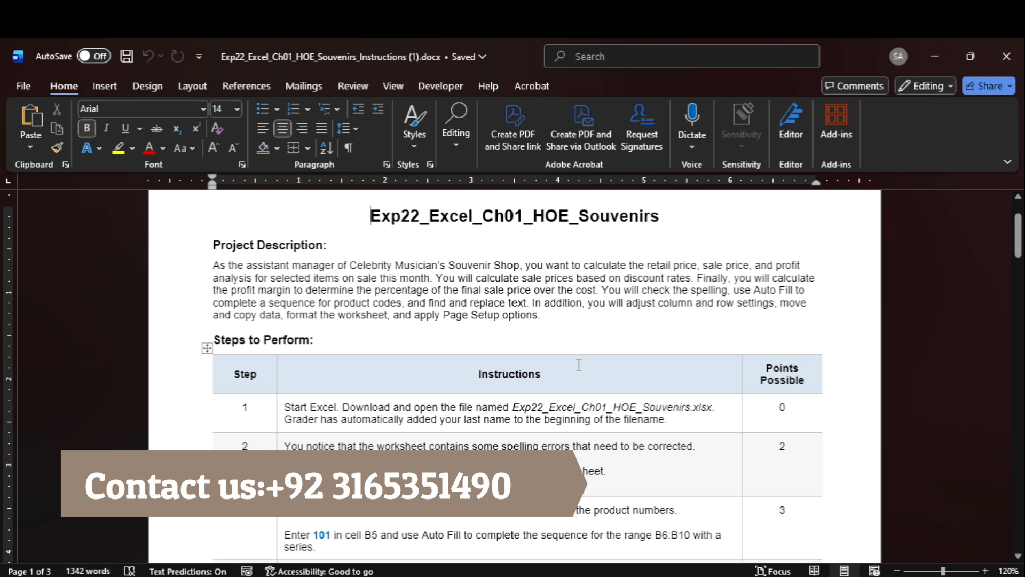
scroll(579, 364, up, 2)
scroll(579, 365, down, 4)
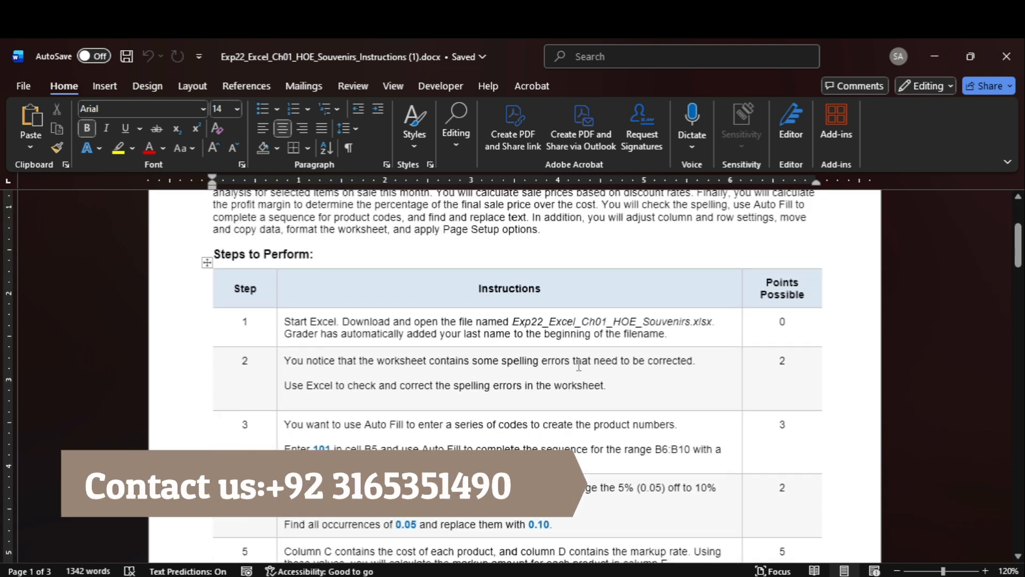
drag(287, 366, 608, 386)
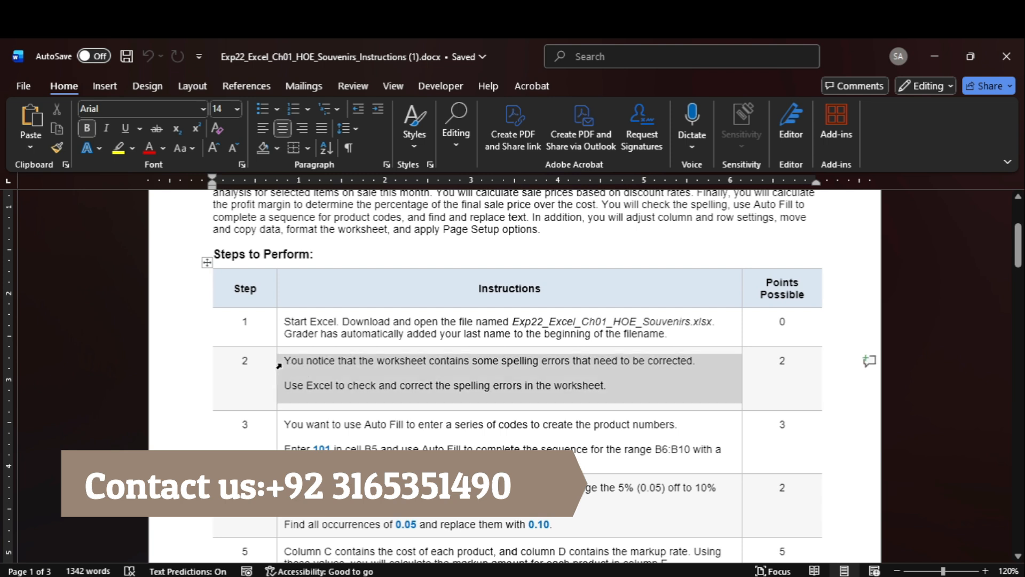
click(116, 148)
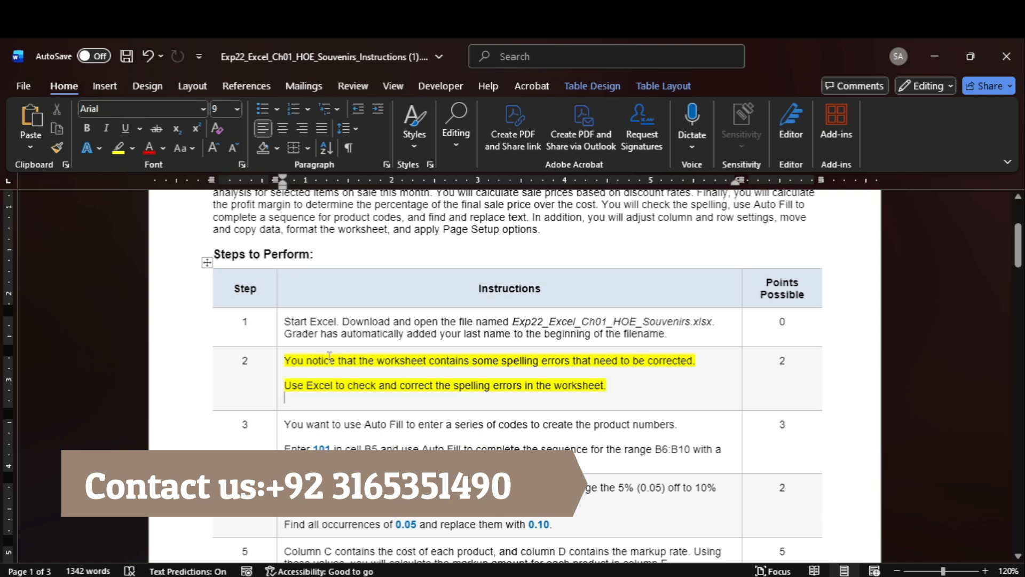
click(275, 324)
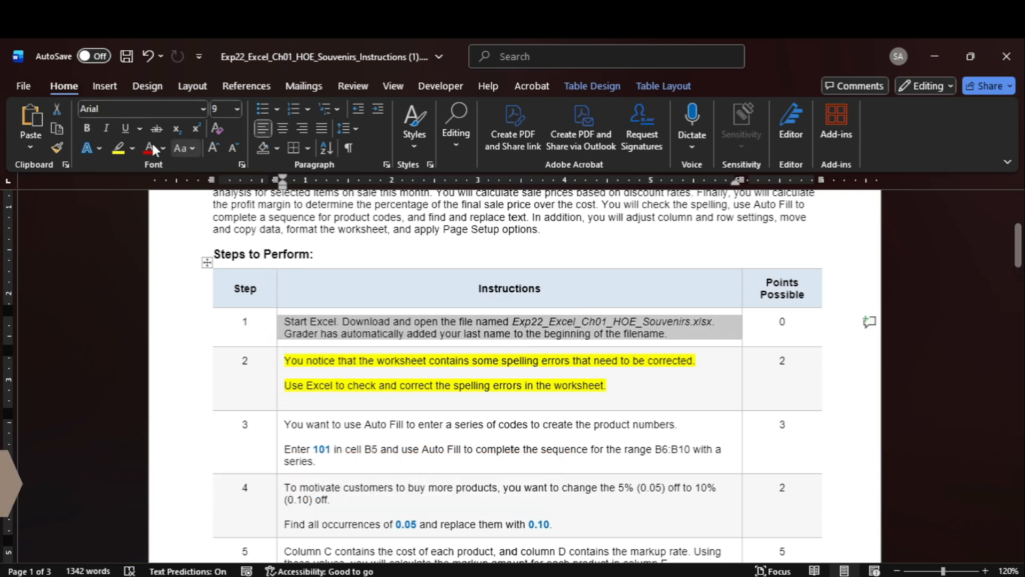
click(118, 149)
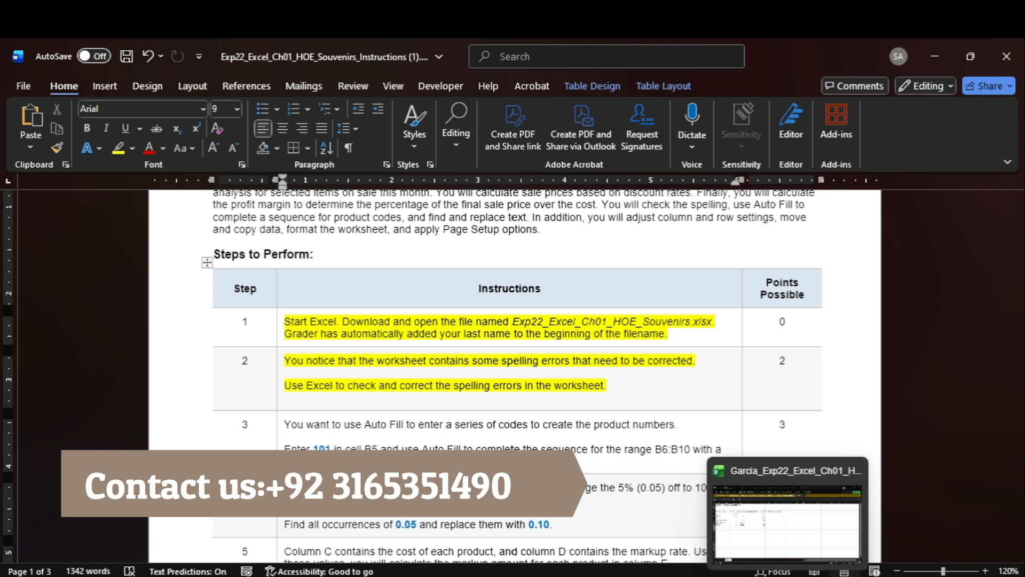
Step: Switch to Excel and spell-check the worksheet from cell A1, accepting the corrections Souvenir and Retailed
click(790, 510)
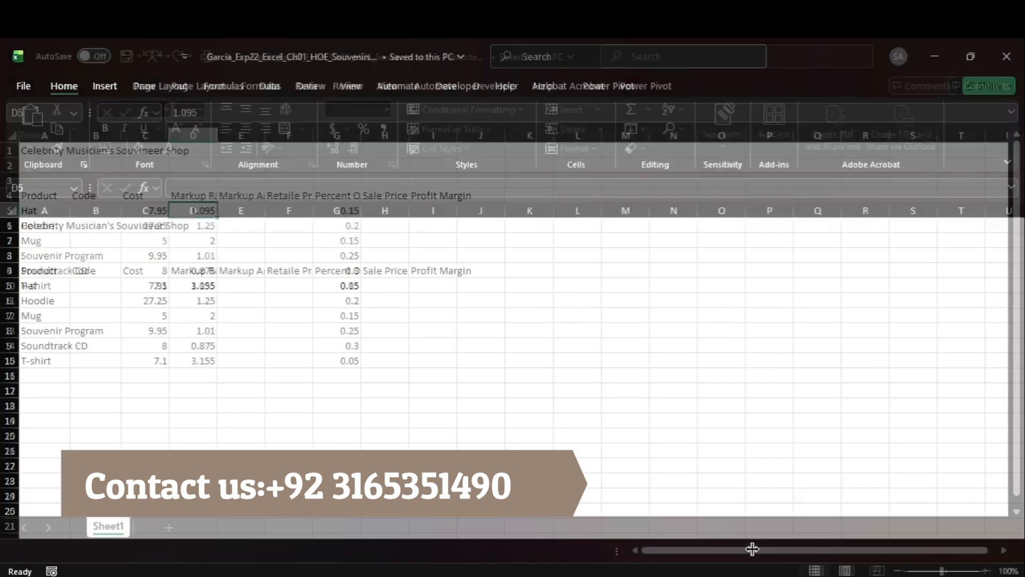
click(758, 512)
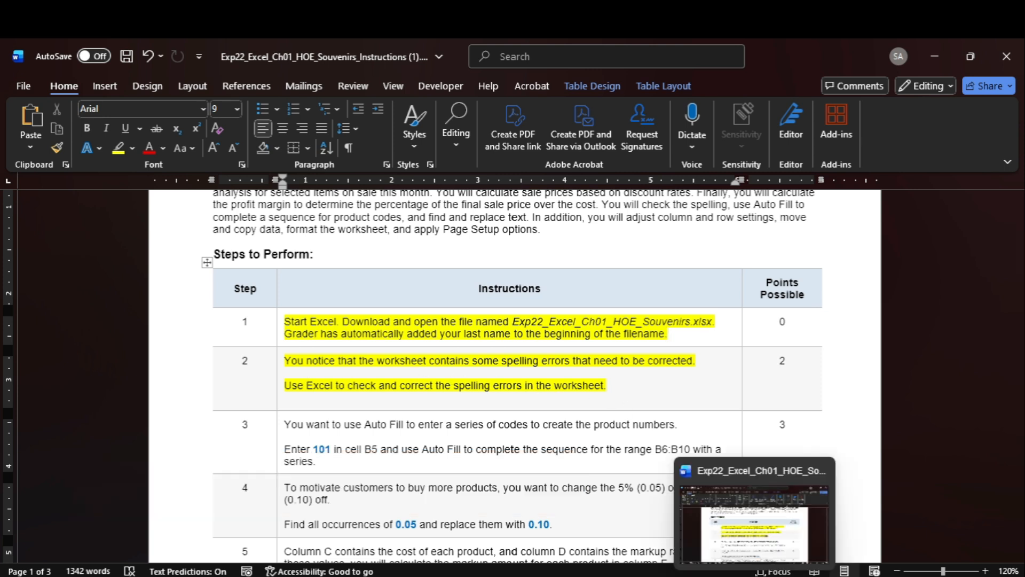
click(774, 512)
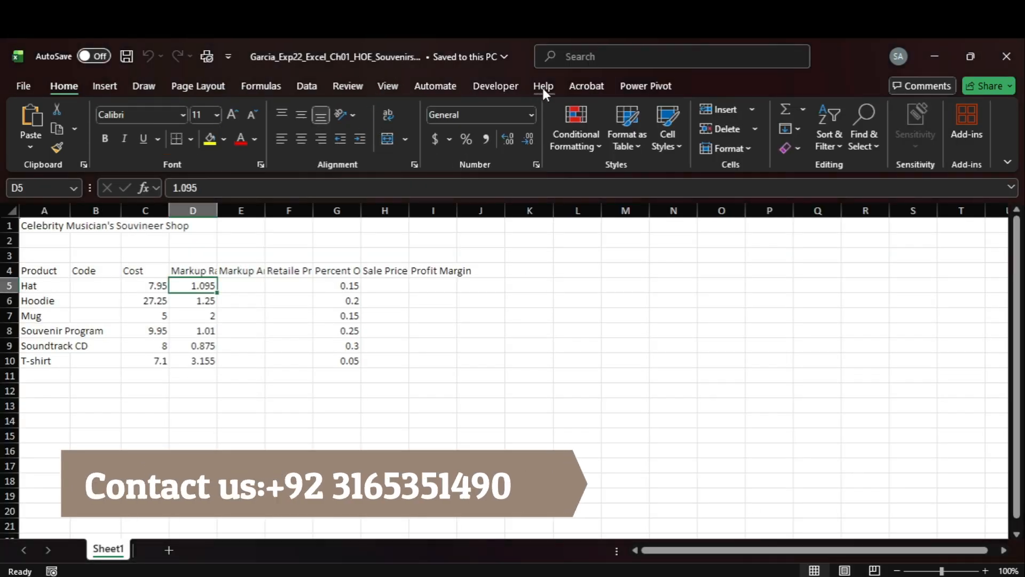
click(67, 225)
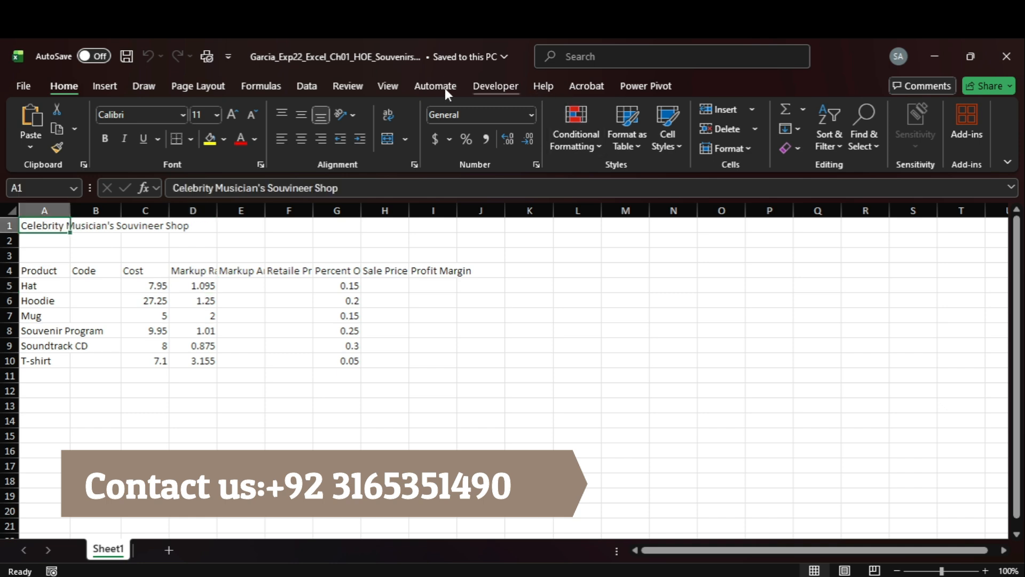
click(363, 83)
click(53, 115)
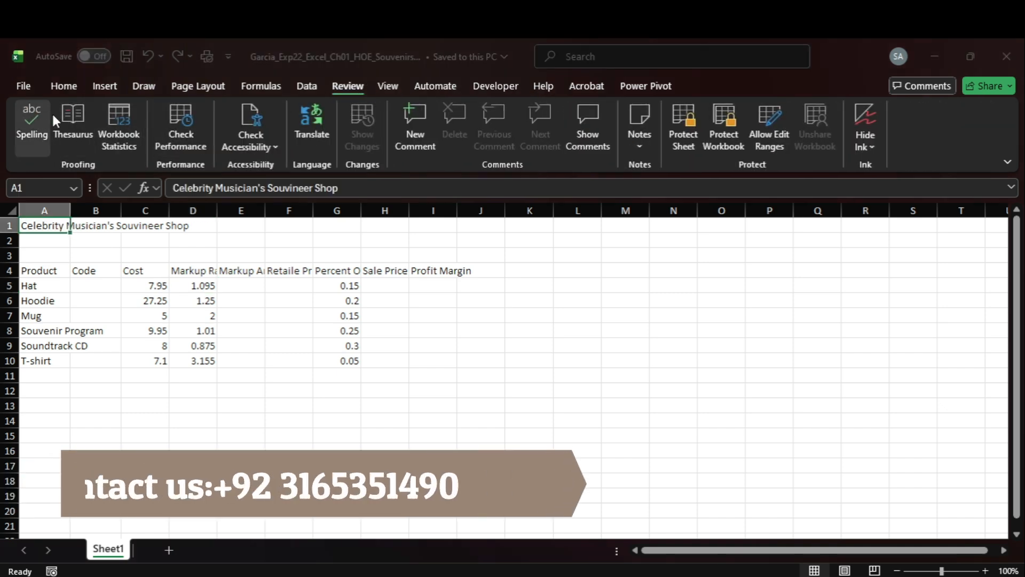
click(890, 330)
click(890, 330)
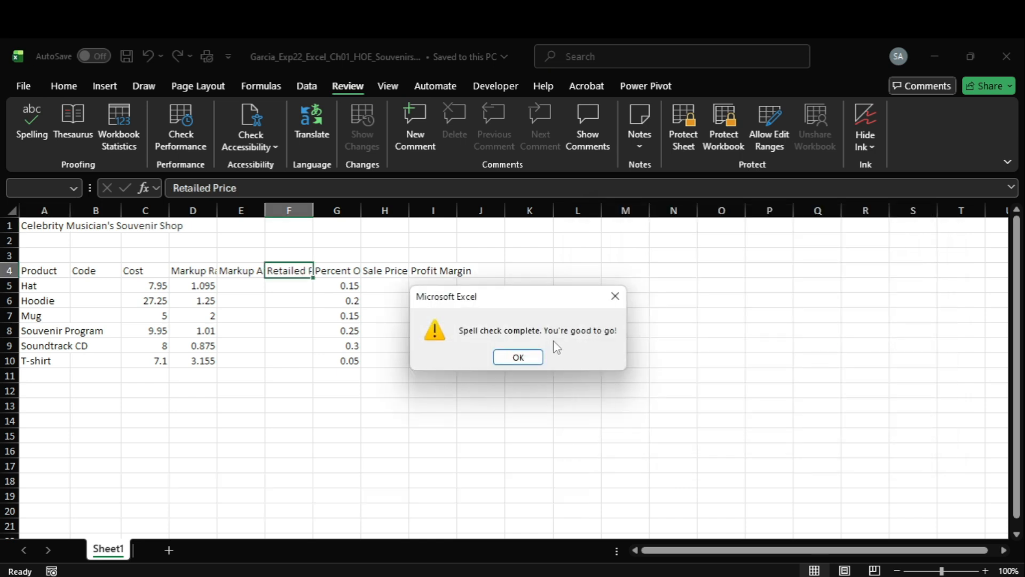
key(Return)
Step: Switch to the Word instructions and highlight the step 3 text about Auto Fill product codes in yellow
click(761, 576)
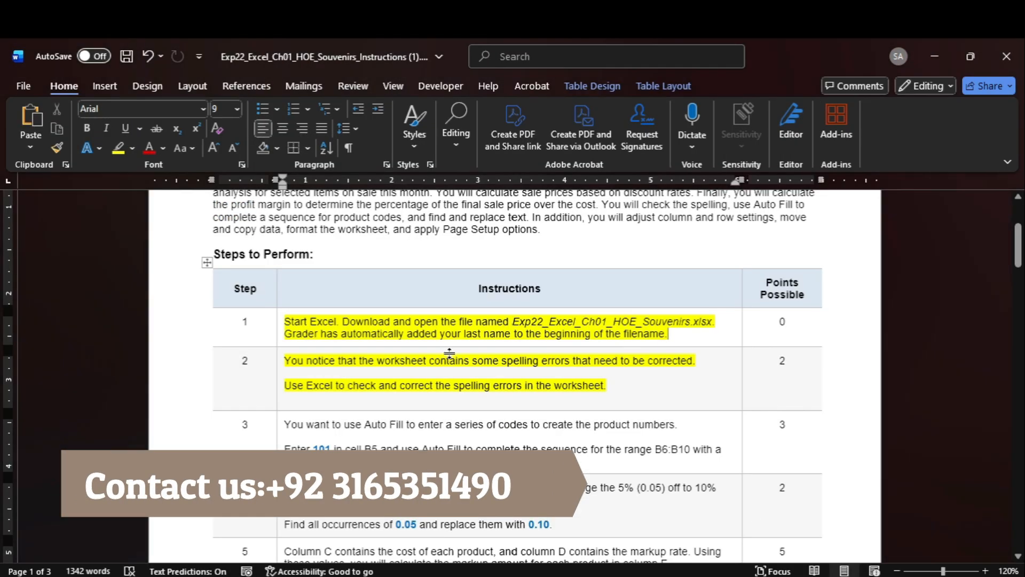
scroll(528, 356, down, 1)
click(275, 394)
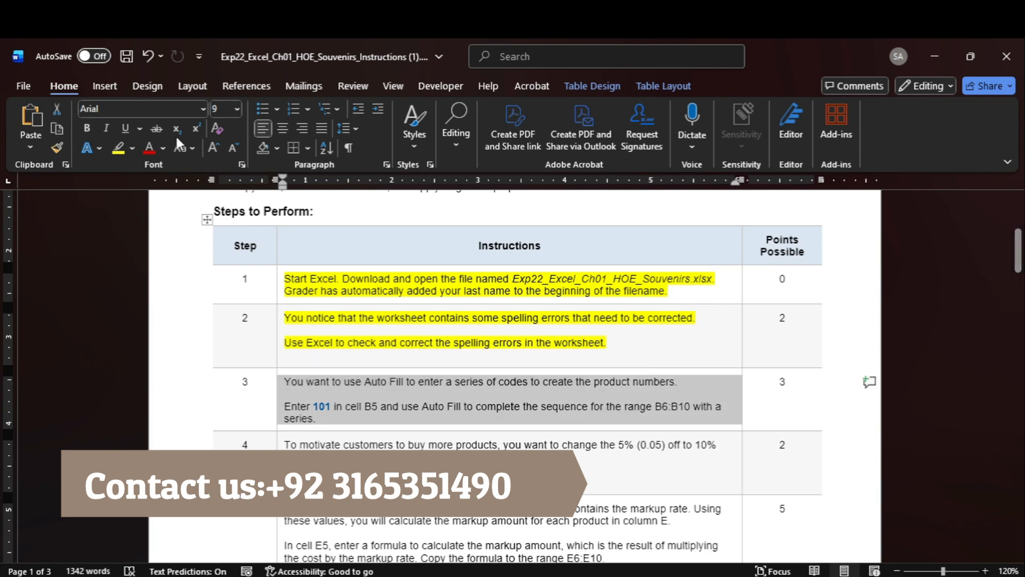
click(119, 147)
Step: Copy the code 101 from step 3 and enter it in cell B5 of the Excel worksheet
scroll(324, 369, down, 1)
double_click(322, 364)
key(ctrl+c)
mouse_move(756, 576)
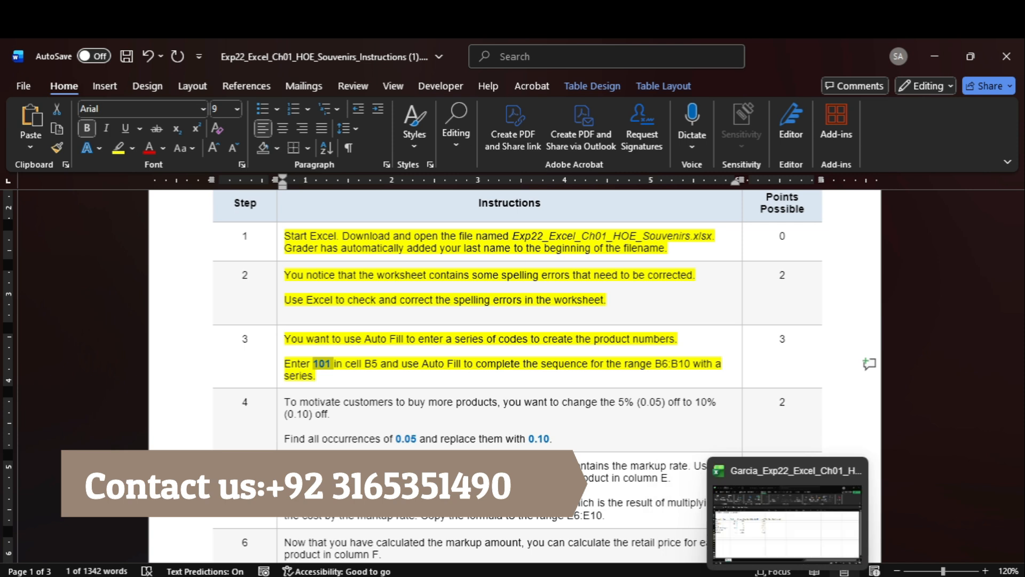
click(788, 576)
click(44, 193)
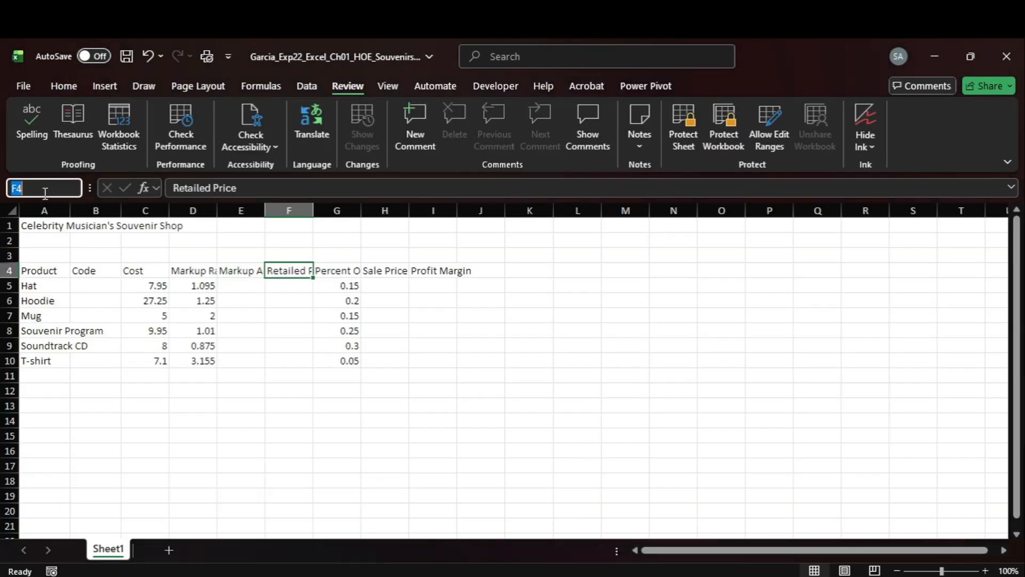
text(B5)
key(Return)
click(206, 192)
key(ctrl+v)
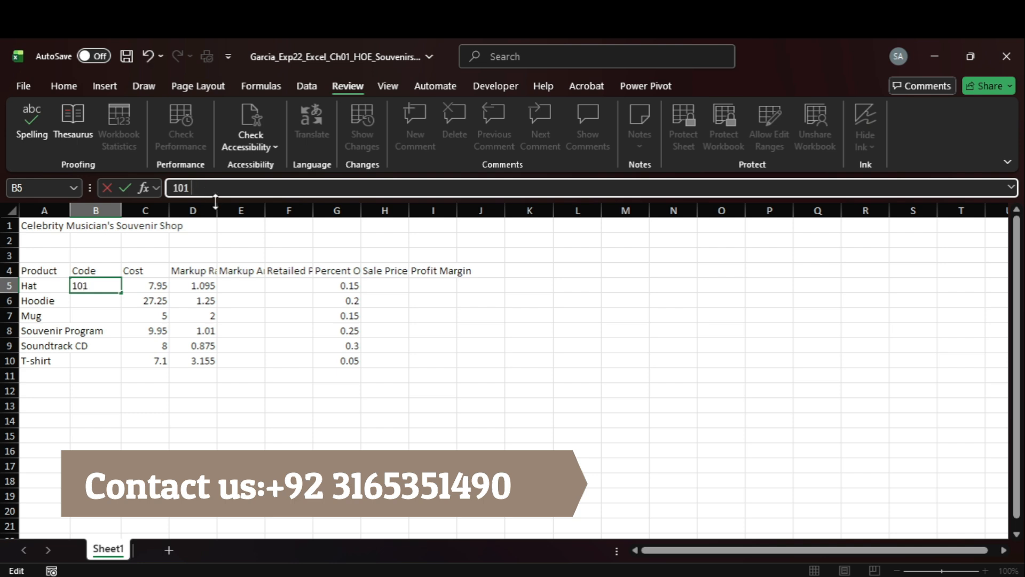
key(Return)
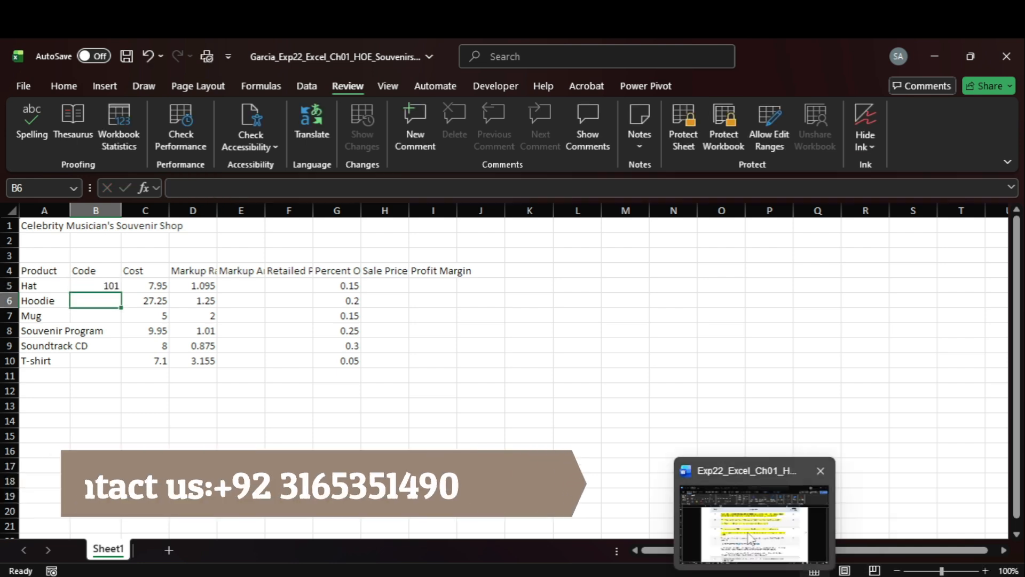
Step: Recheck step 3 in Word, then in Excel enter 102 in cell B6 and Auto Fill the code series down to B10
click(755, 576)
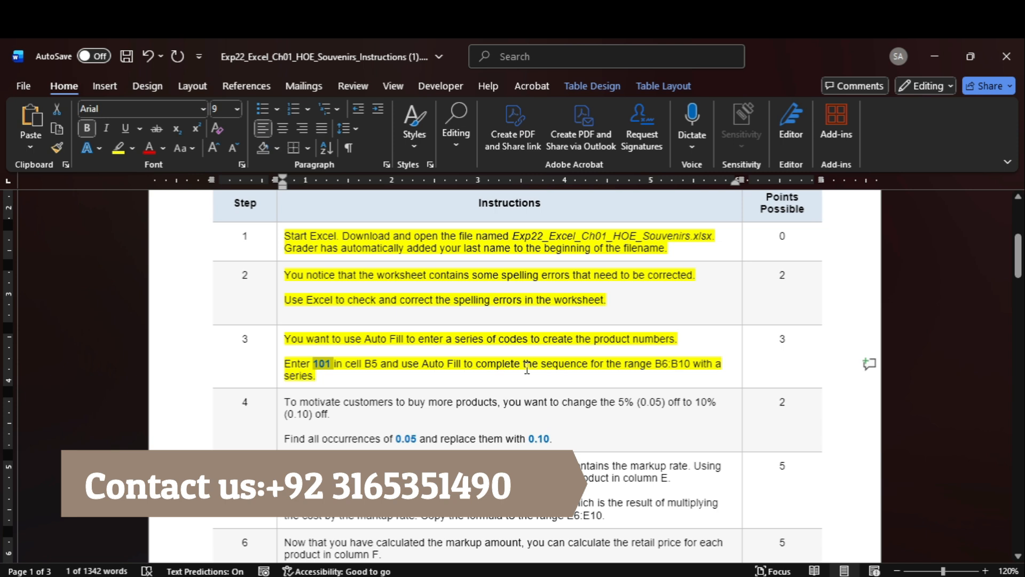
mouse_move(787, 574)
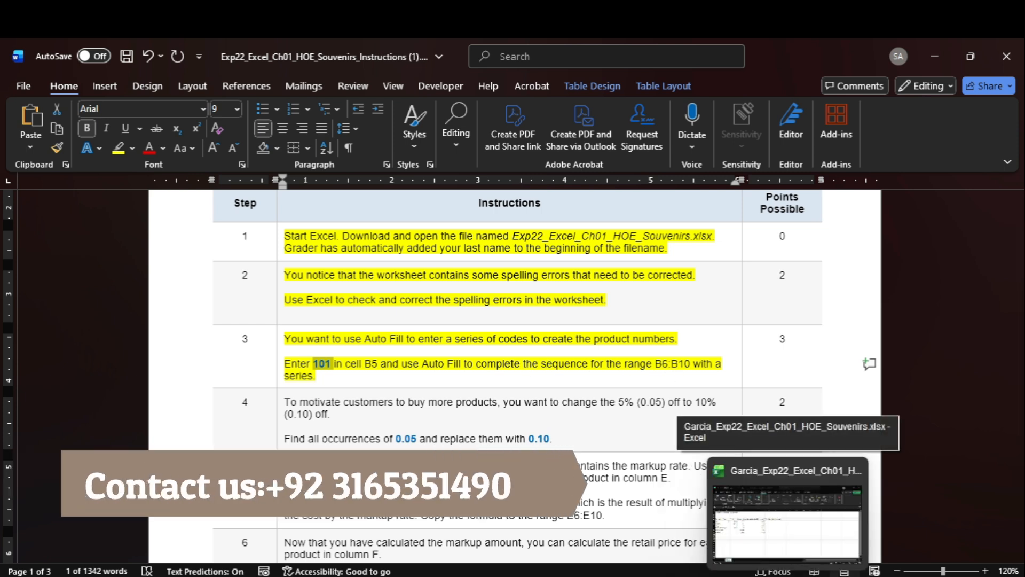
click(788, 528)
click(122, 281)
mouse_move(122, 292)
mouse_down()
mouse_move(123, 363)
mouse_move(123, 288)
mouse_up()
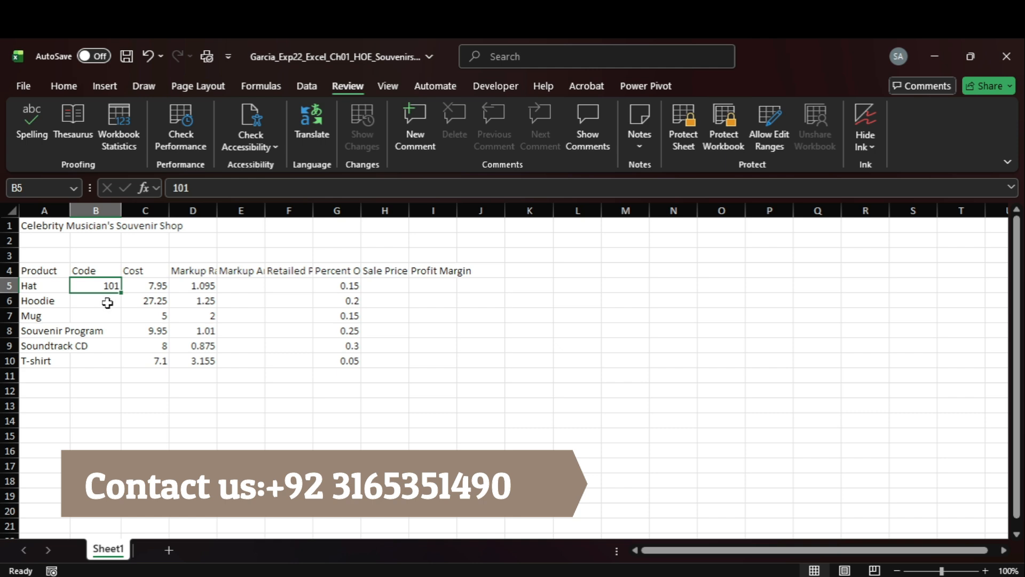
click(108, 302)
text(102)
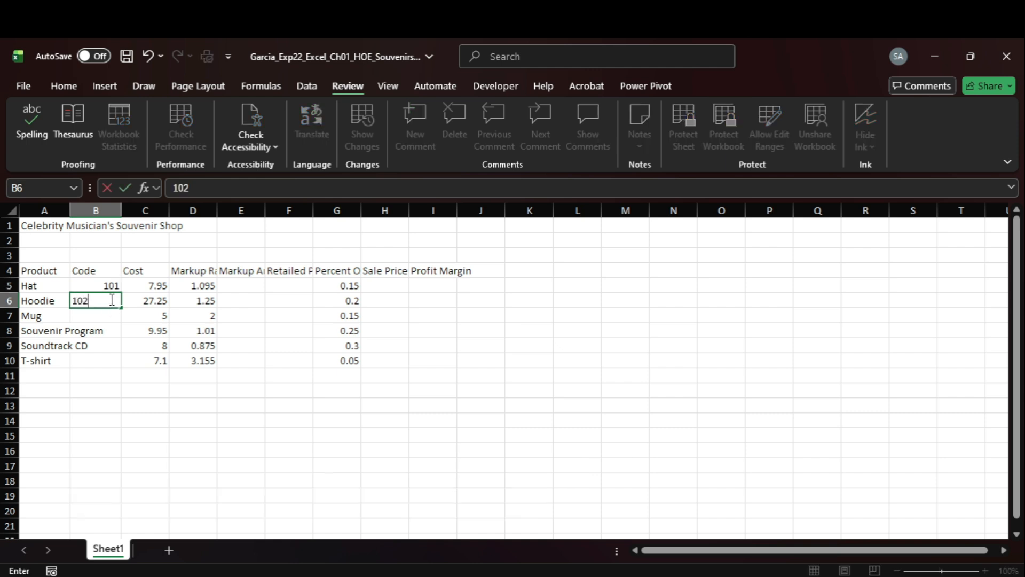
key(Return)
drag(110, 284, 123, 368)
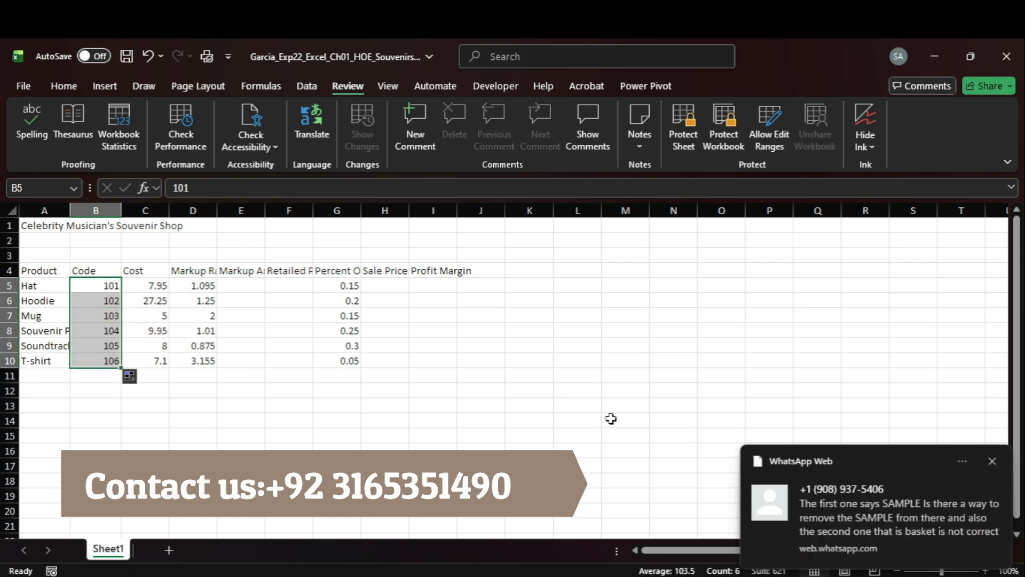
Step: Switch to the Word instructions and highlight the step 4 text about the 10% discount in yellow
click(753, 575)
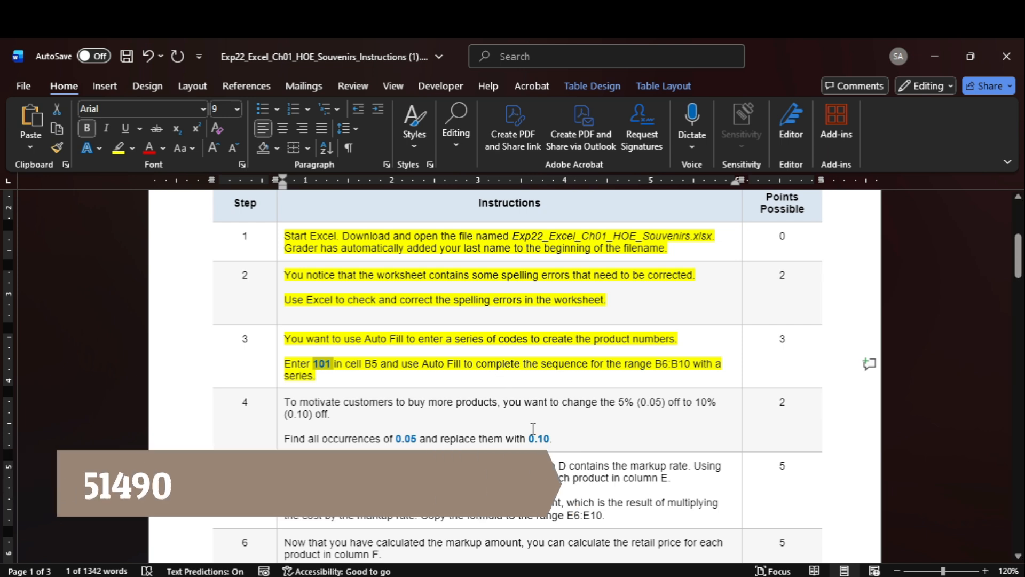
click(278, 411)
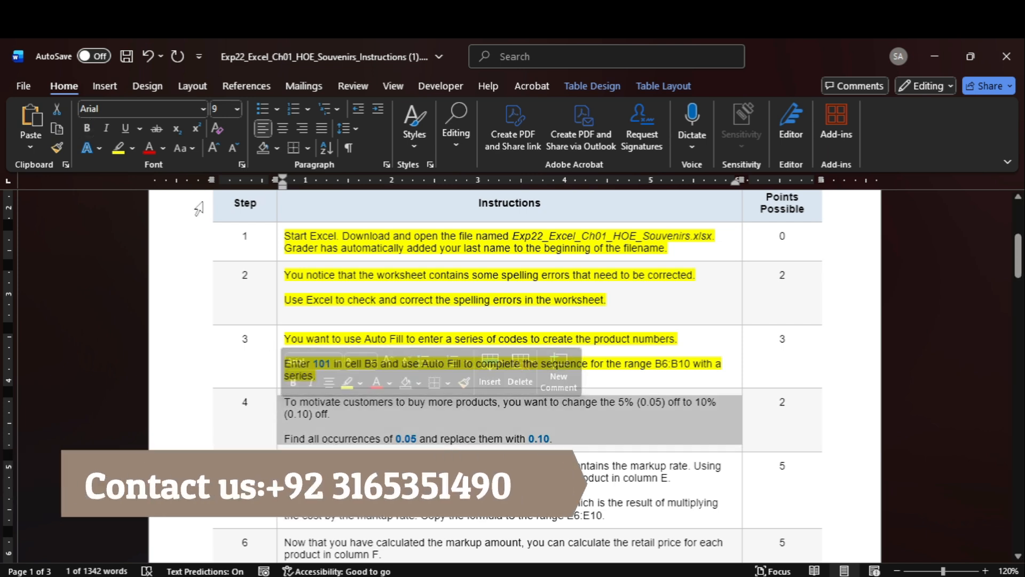
click(121, 150)
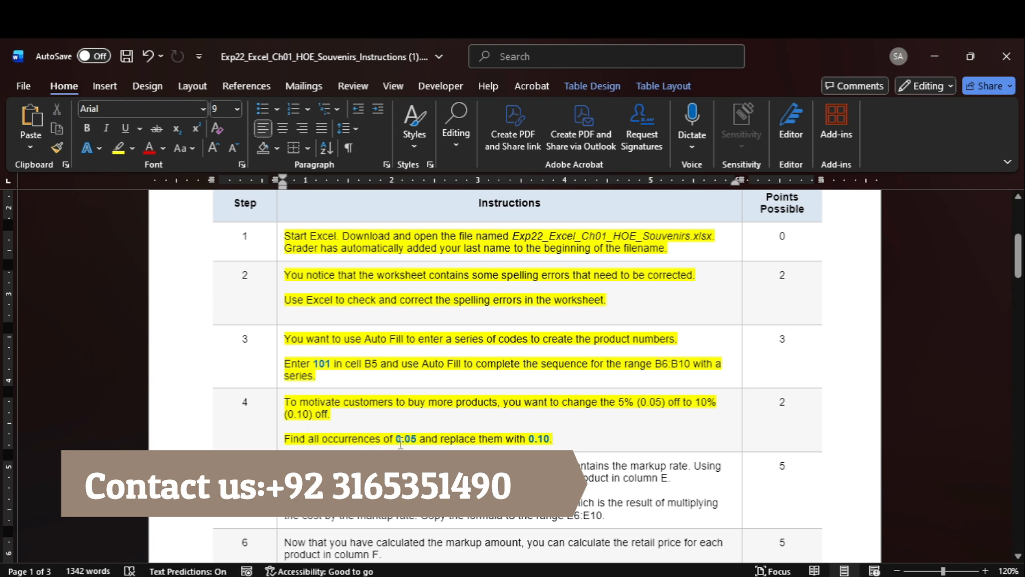
Step: Copy 0.05 from step 4 and set it as the search value in Excel's Find and Replace
drag(396, 440, 413, 441)
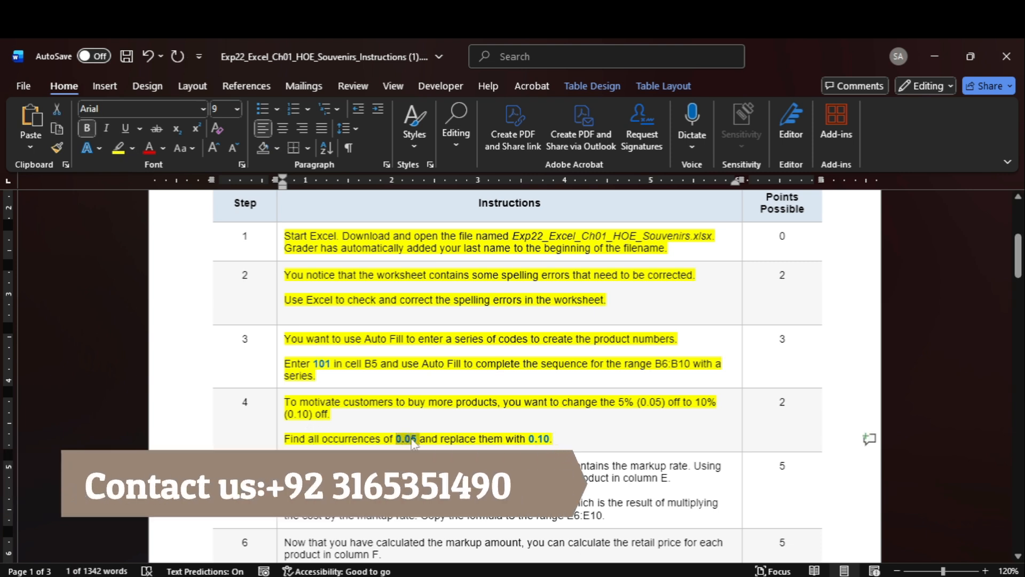
click(775, 517)
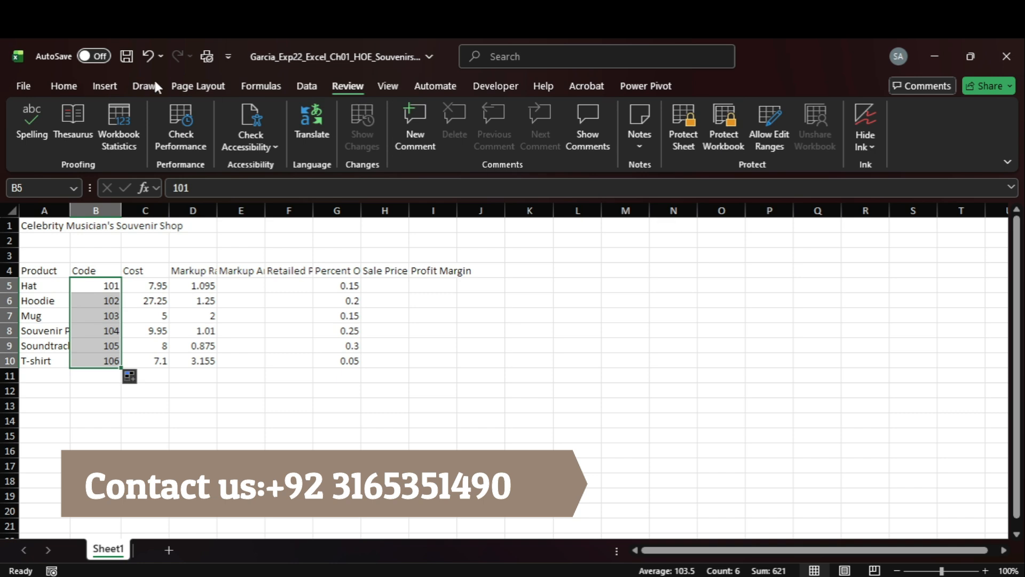
click(64, 86)
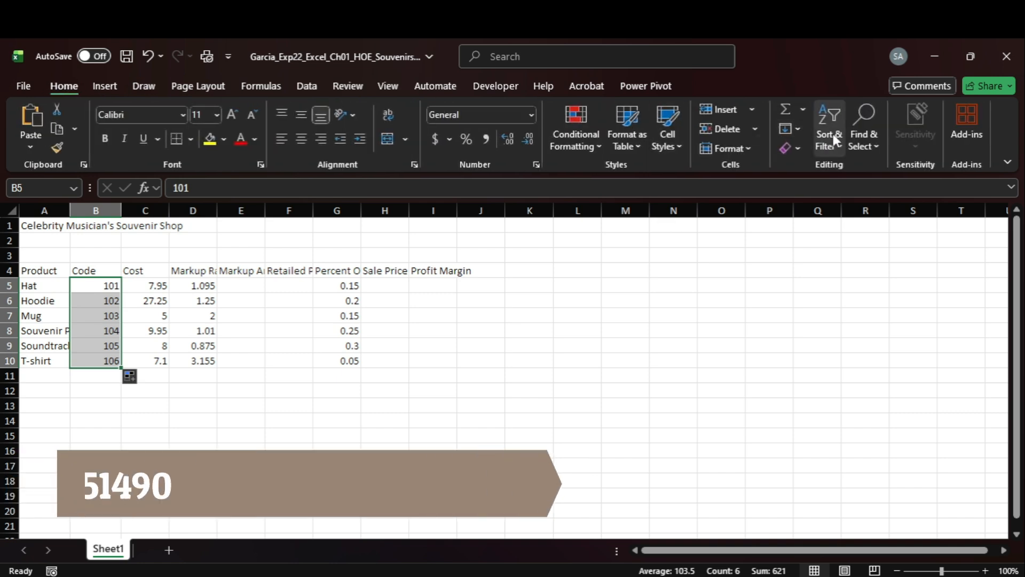
click(857, 139)
click(873, 188)
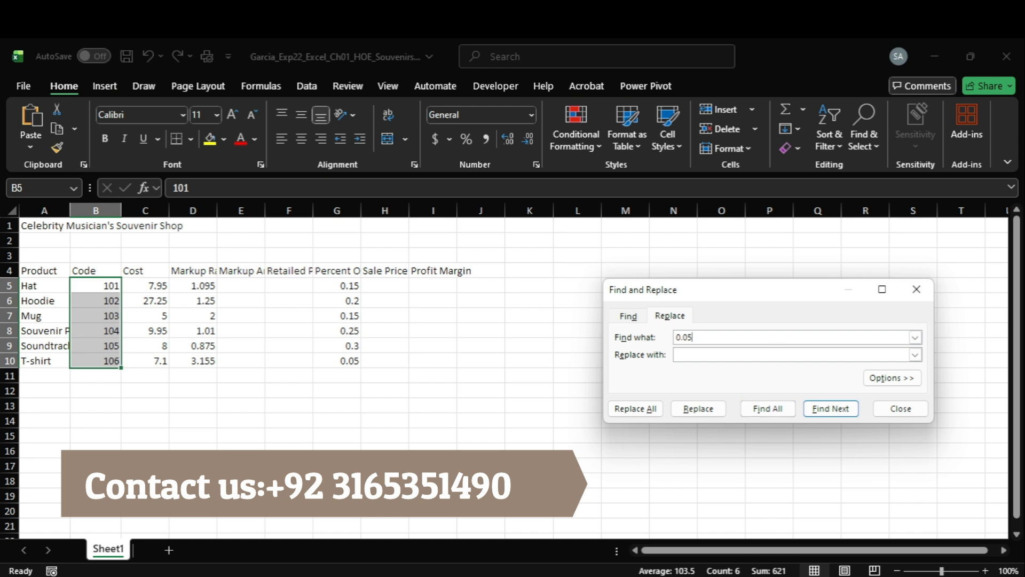
Step: Copy 0.10 from step 4 in Word as the replacement value and try to replace all occurrences of 0.05 in Excel
mouse_move(755, 575)
click(725, 525)
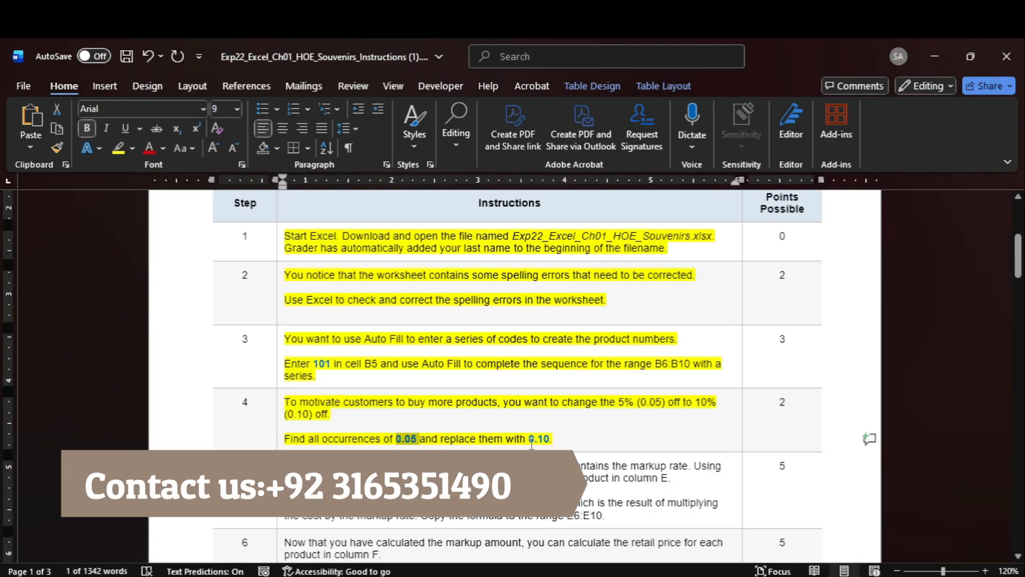
drag(529, 438, 547, 439)
key(ctrl+c)
mouse_move(783, 575)
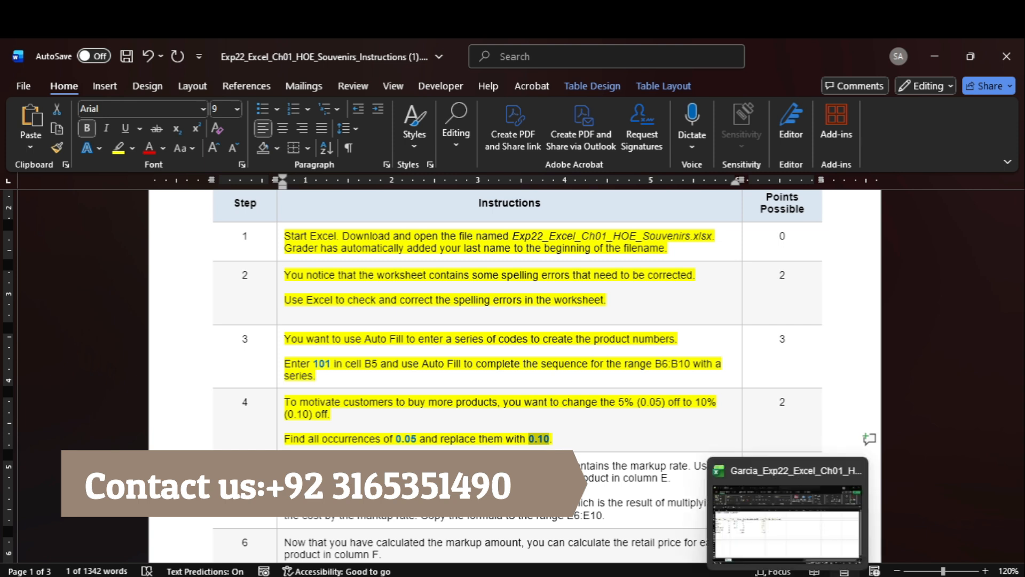
click(777, 531)
click(740, 355)
key(ctrl+v)
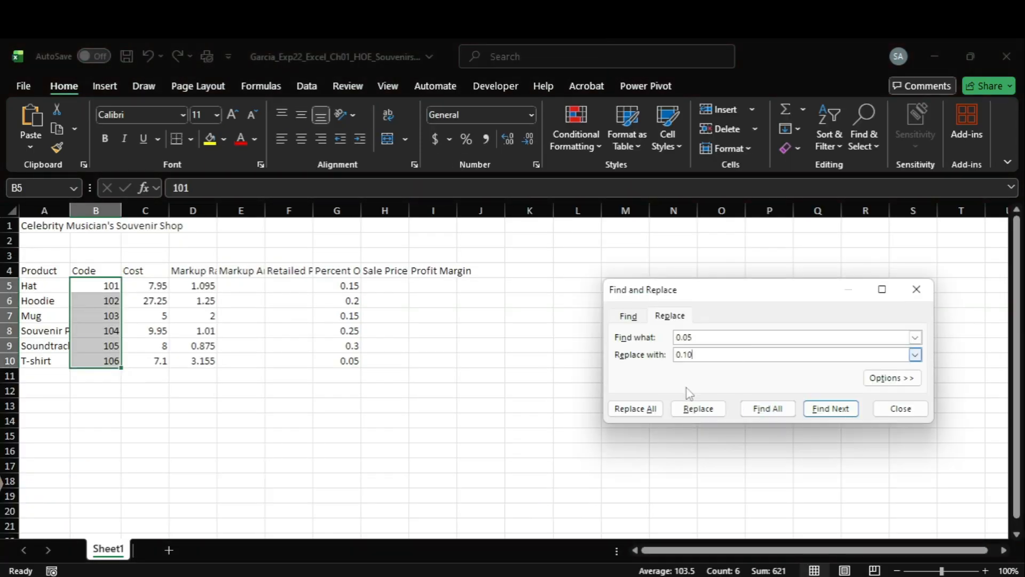
click(633, 408)
click(518, 363)
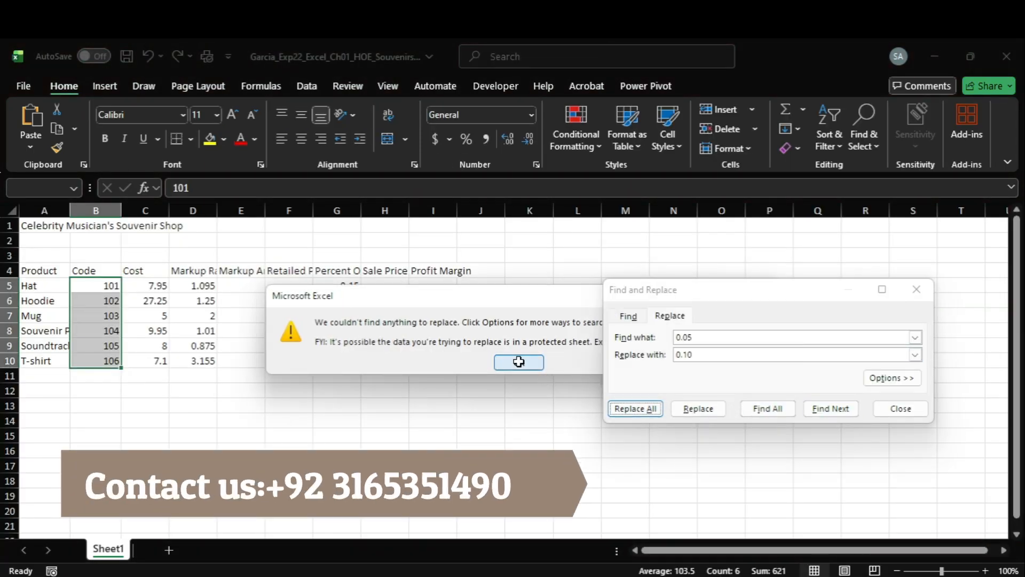
Step: Select cell A1, replace all occurrences of 0.05 with 0.10 across the worksheet, and close Find and Replace
click(62, 227)
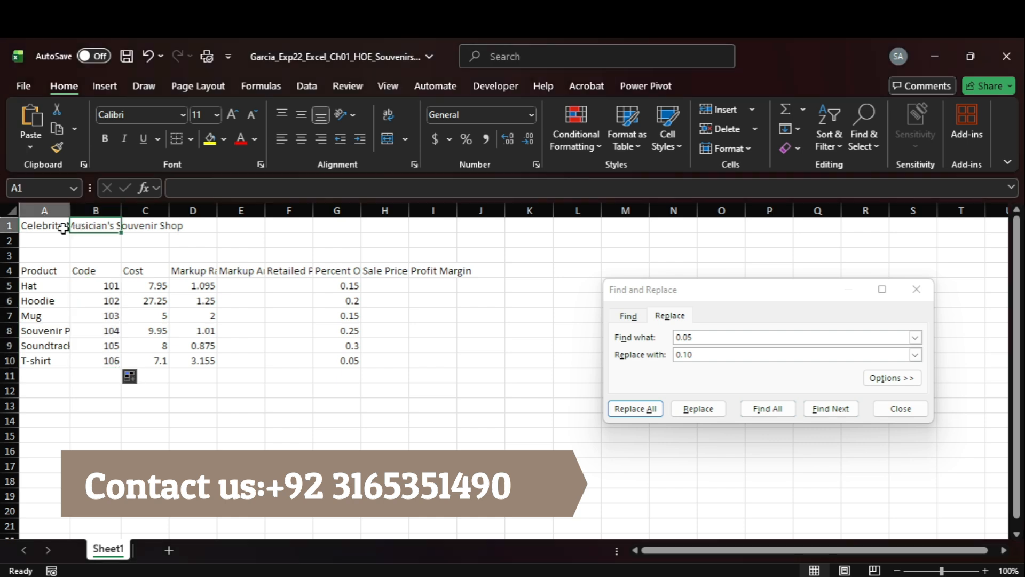
click(635, 409)
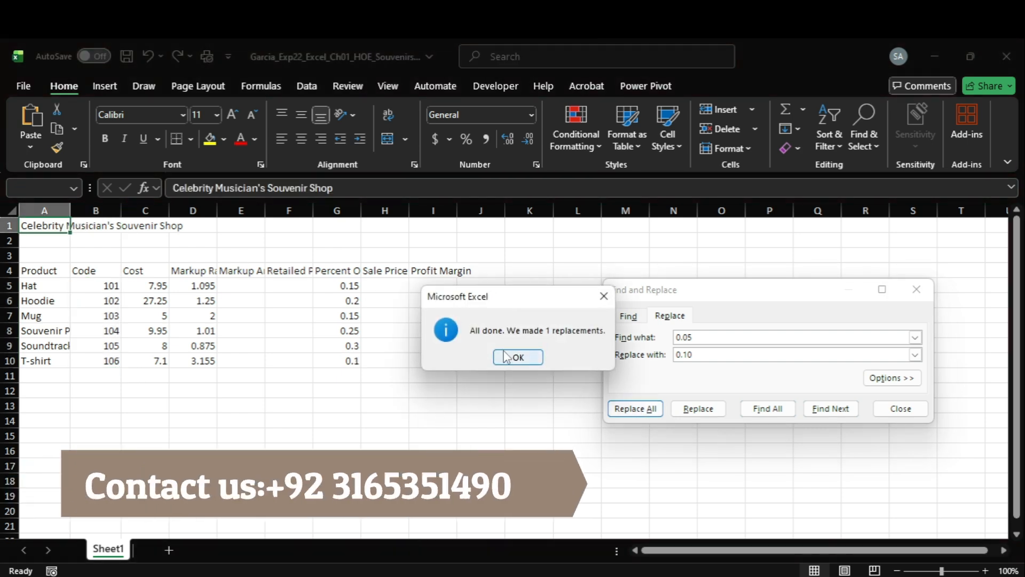
click(518, 361)
click(891, 410)
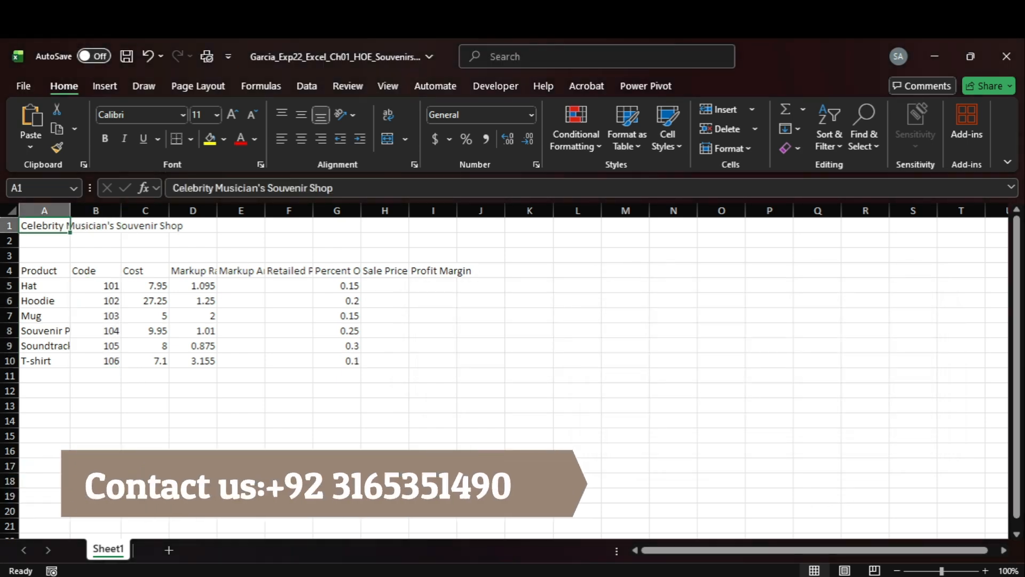
Step: Switch to the Word instructions and highlight the step 5 text about the markup amount in yellow
click(758, 562)
scroll(489, 437, down, 1)
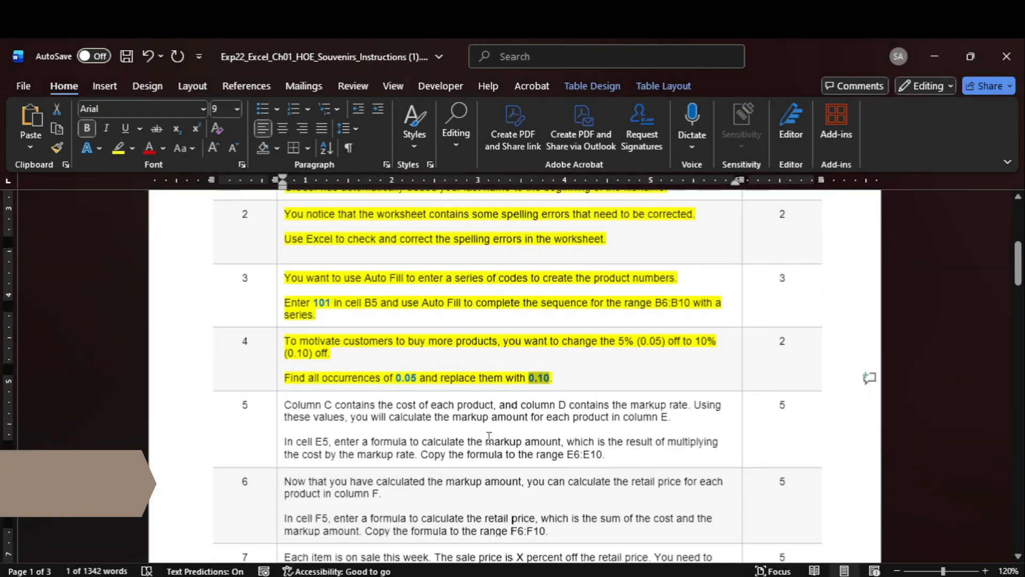
scroll(489, 437, down, 1)
click(281, 403)
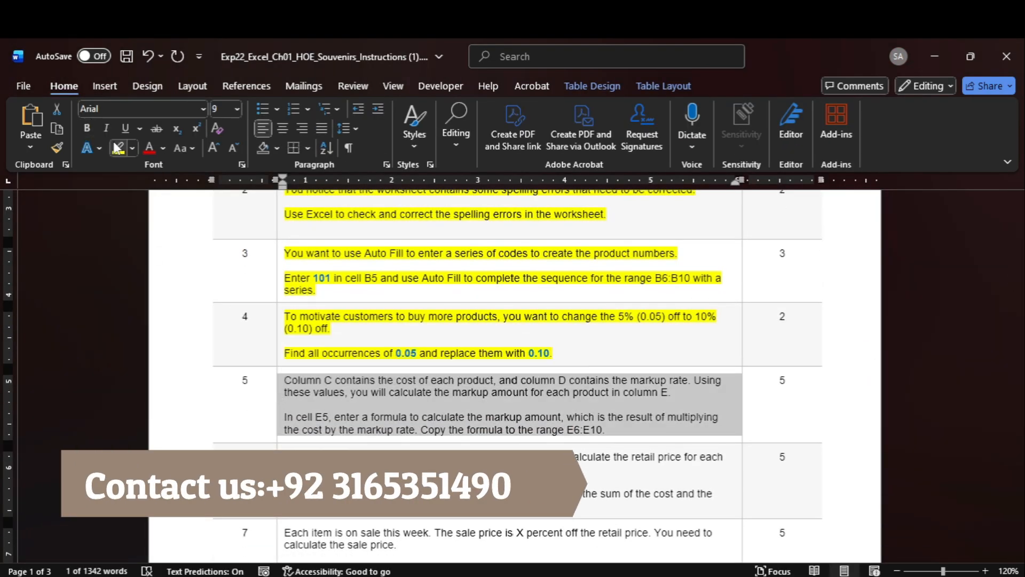
click(118, 147)
scroll(358, 380, down, 2)
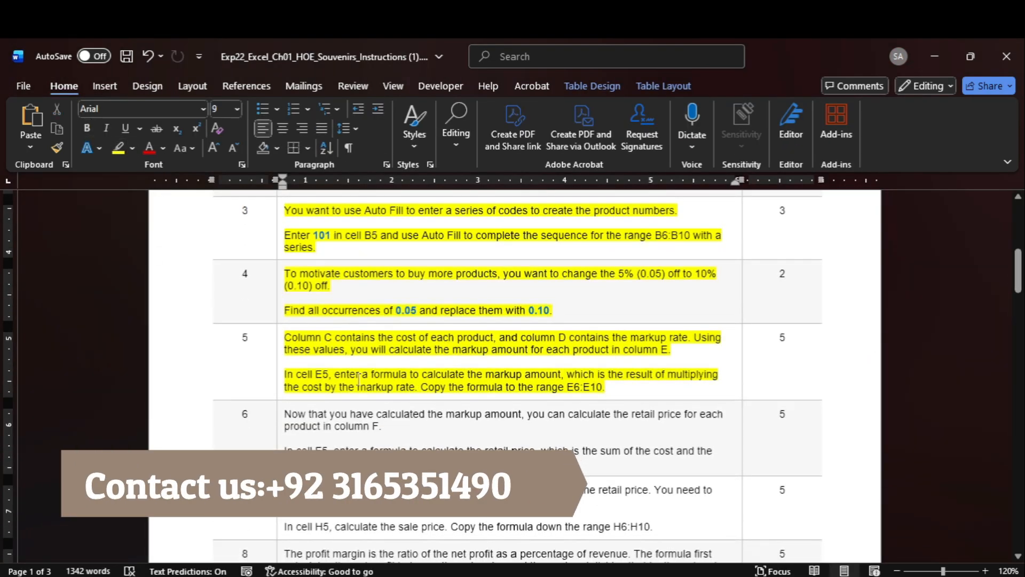
Step: Switch to Excel, check step 5 in Word again, and enter the markup amount formula =C5*D5 in cell E5
mouse_move(787, 575)
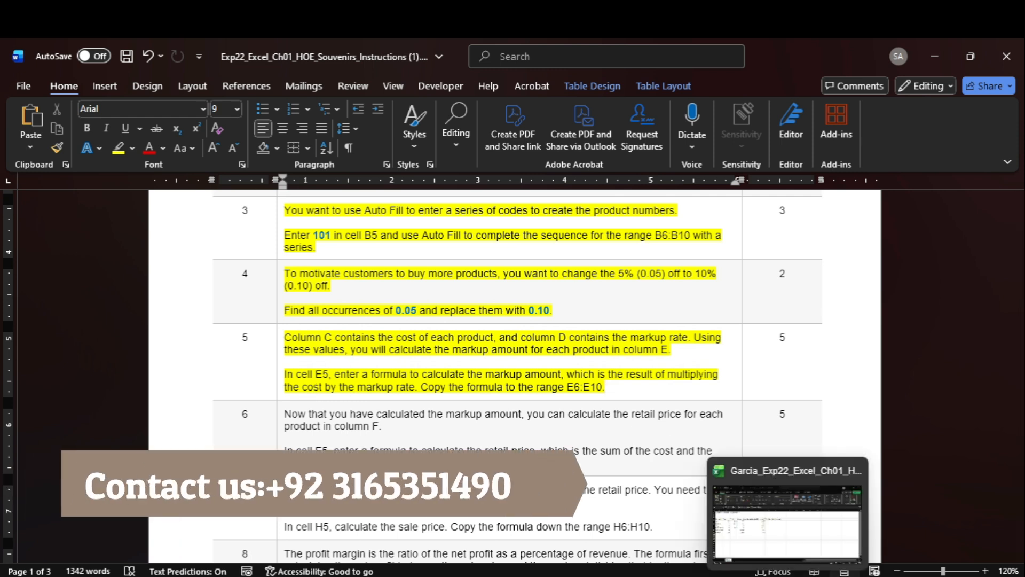
click(800, 542)
click(56, 192)
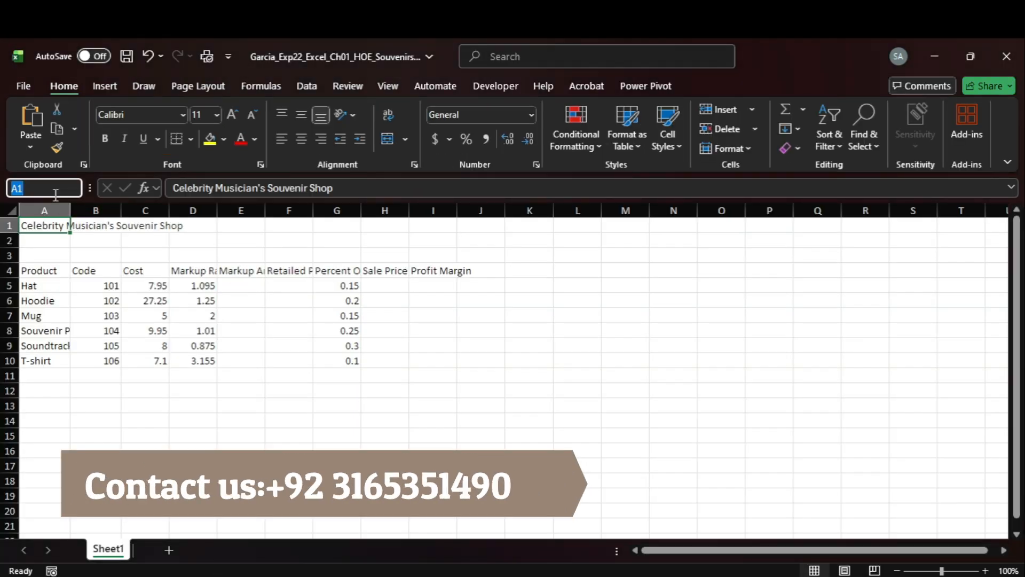
key(Return)
mouse_move(753, 573)
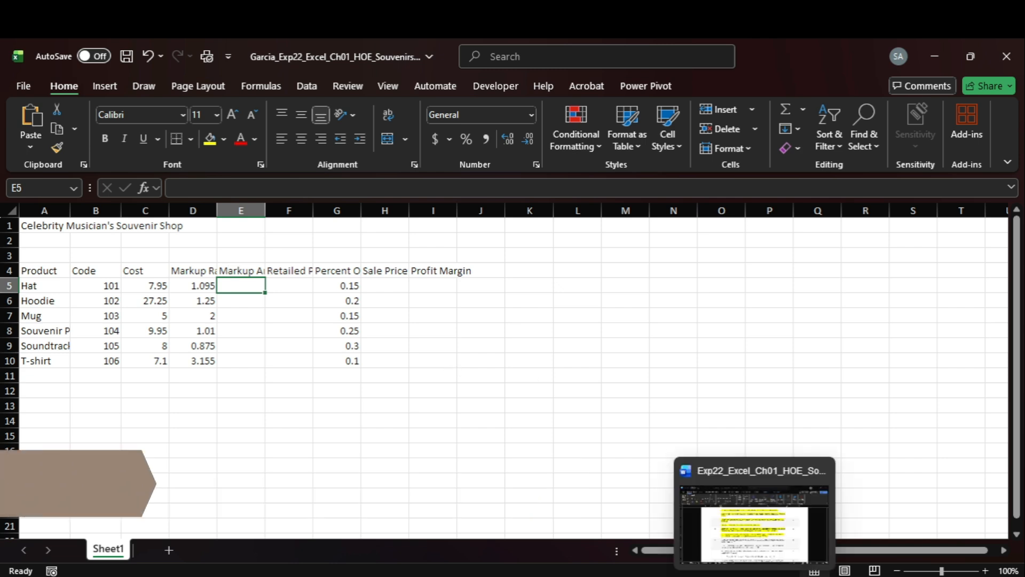
click(753, 507)
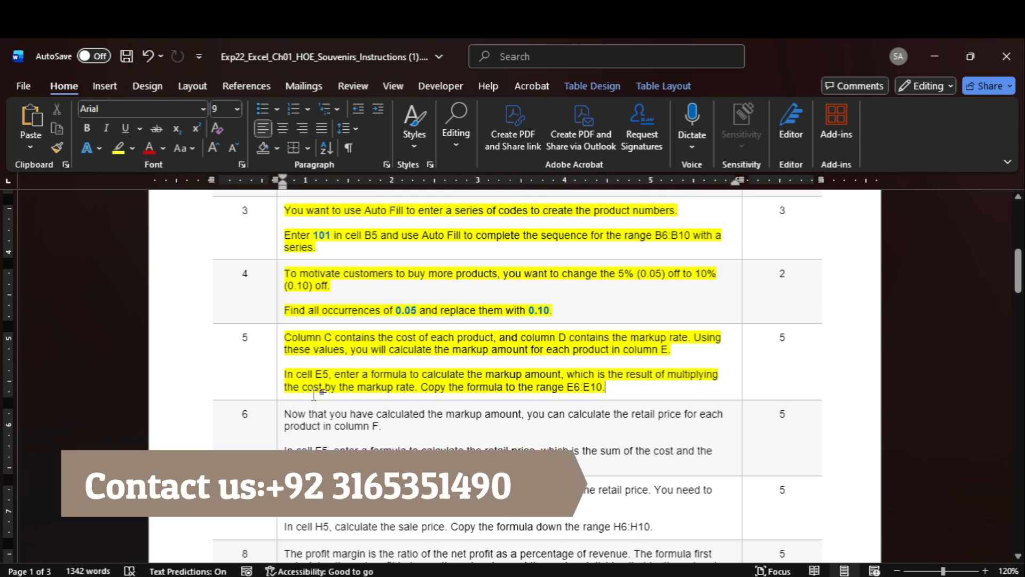
mouse_move(801, 574)
click(801, 539)
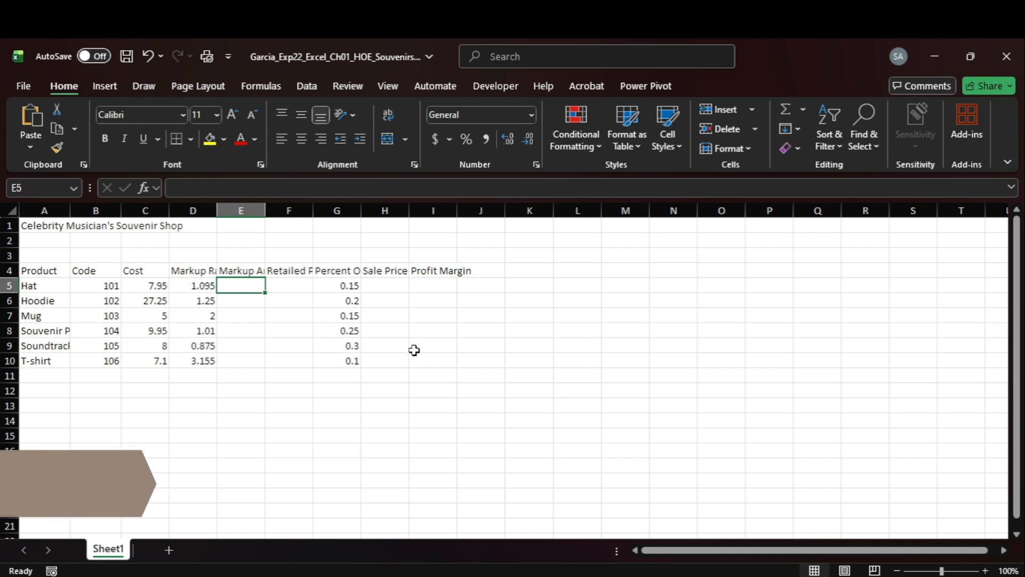
text(=)
click(152, 287)
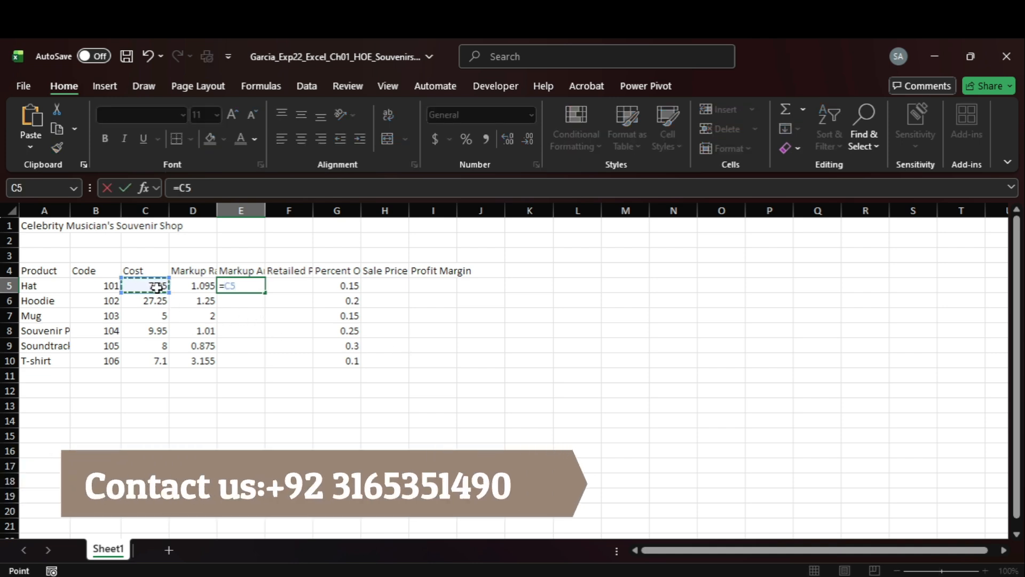
text(*)
click(196, 287)
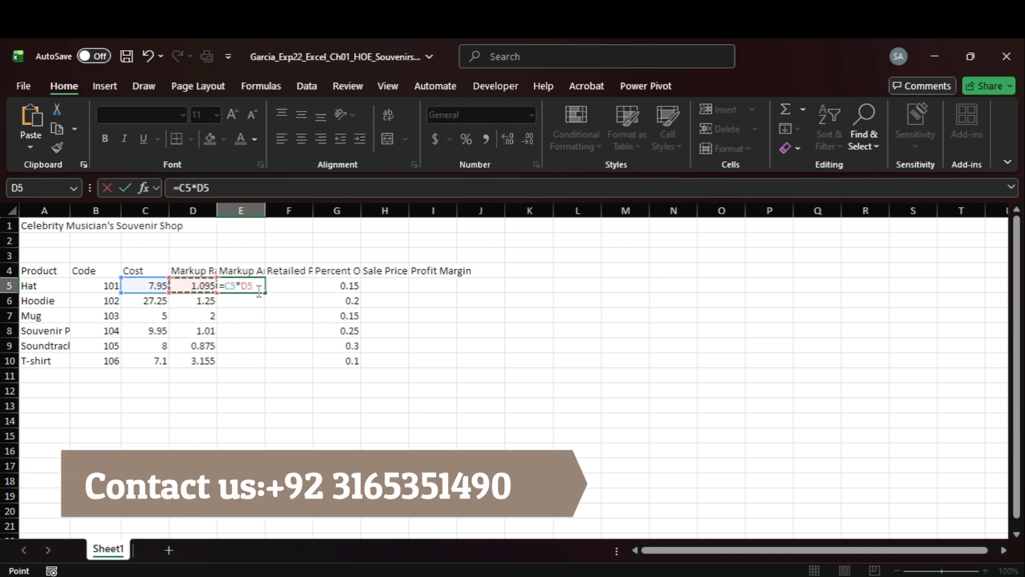
key(Return)
Step: Recheck step 5 in Word and copy the markup formula from E5 down through E10 in Excel
click(254, 286)
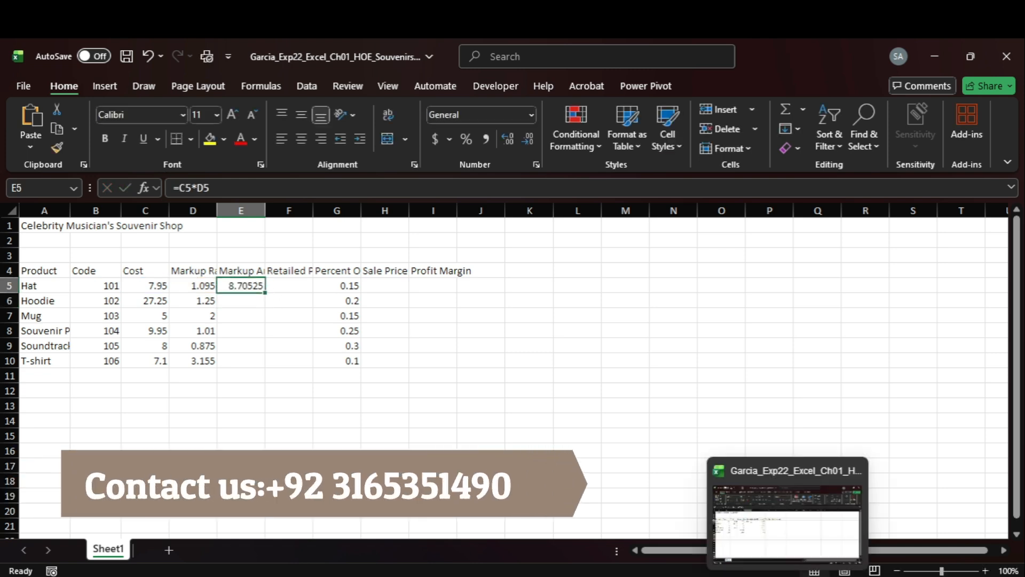
click(755, 575)
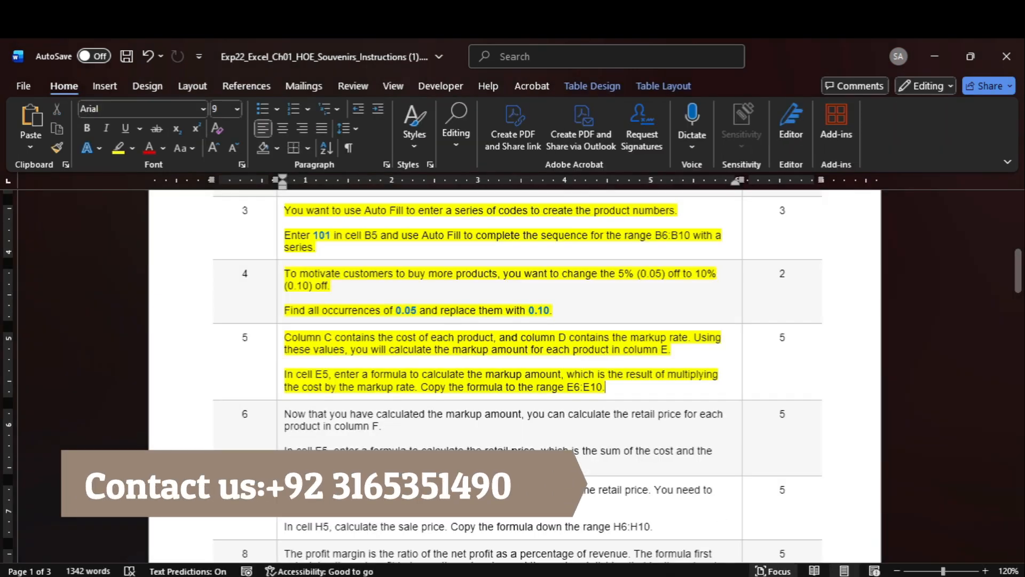
click(780, 569)
drag(267, 294, 268, 362)
Step: Switch to the Word instructions and highlight the step 6 text about the retail price in yellow
click(755, 575)
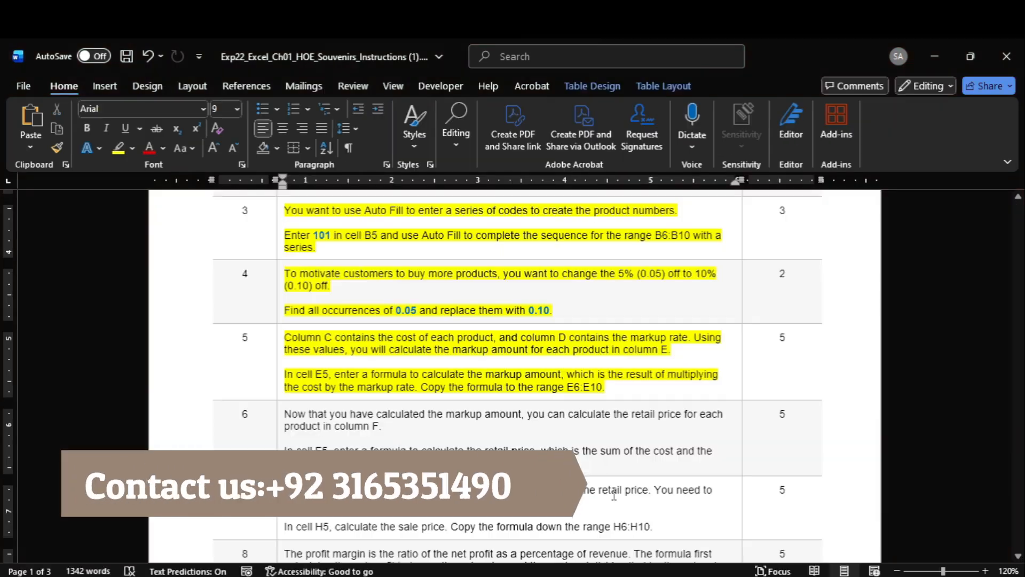
scroll(275, 383, down, 3)
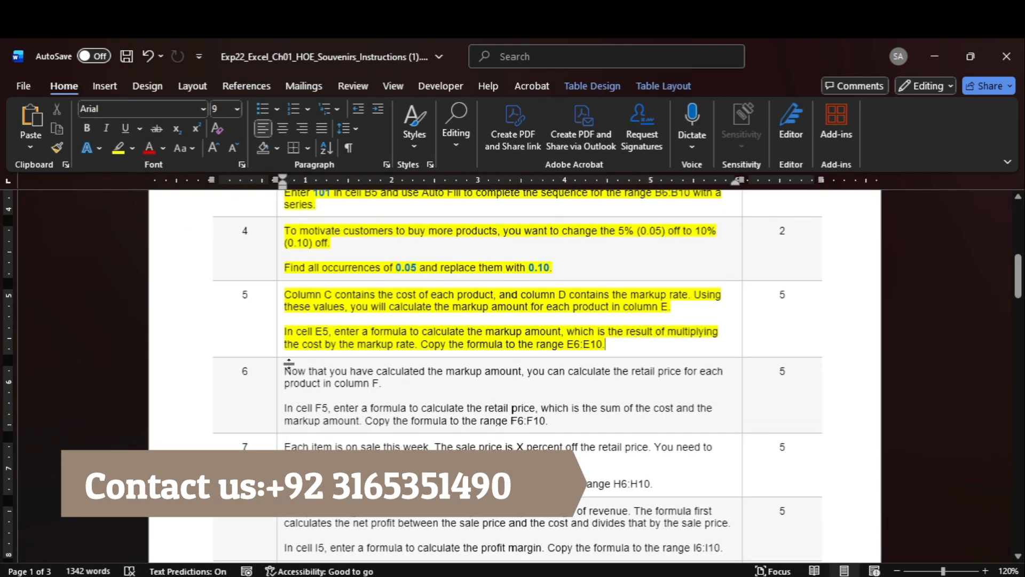
click(280, 374)
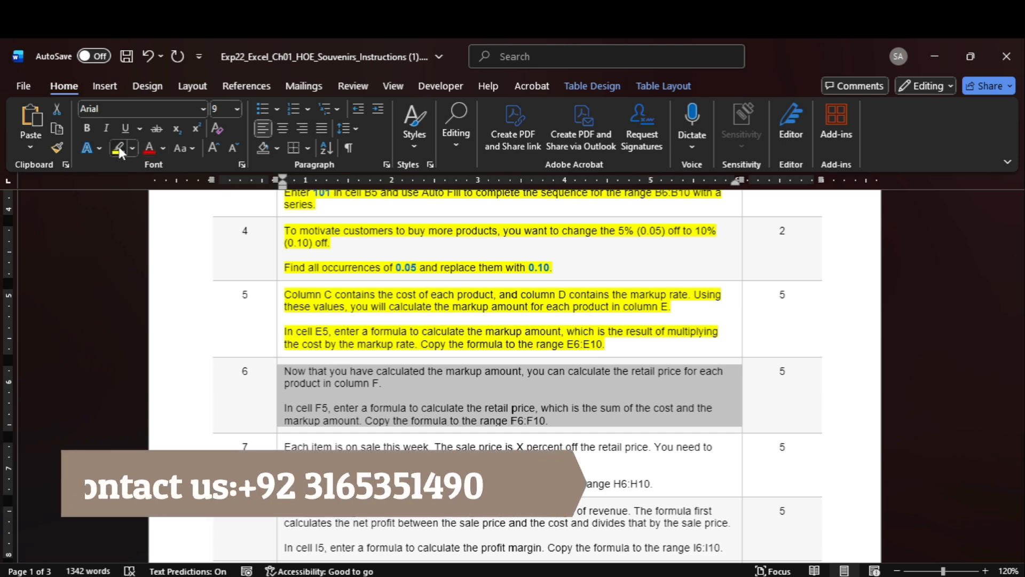
key(ctrl+alt+h)
scroll(374, 360, down, 1)
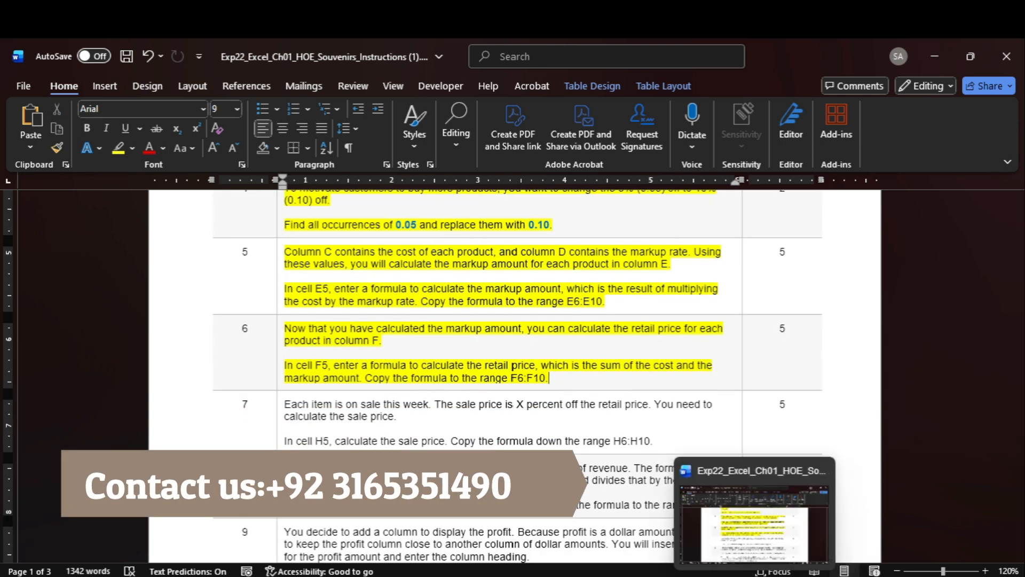
Step: Switch to Excel, enter the retail price formula =C5+E5 in cell F5, and copy it down through F10
click(785, 512)
click(36, 184)
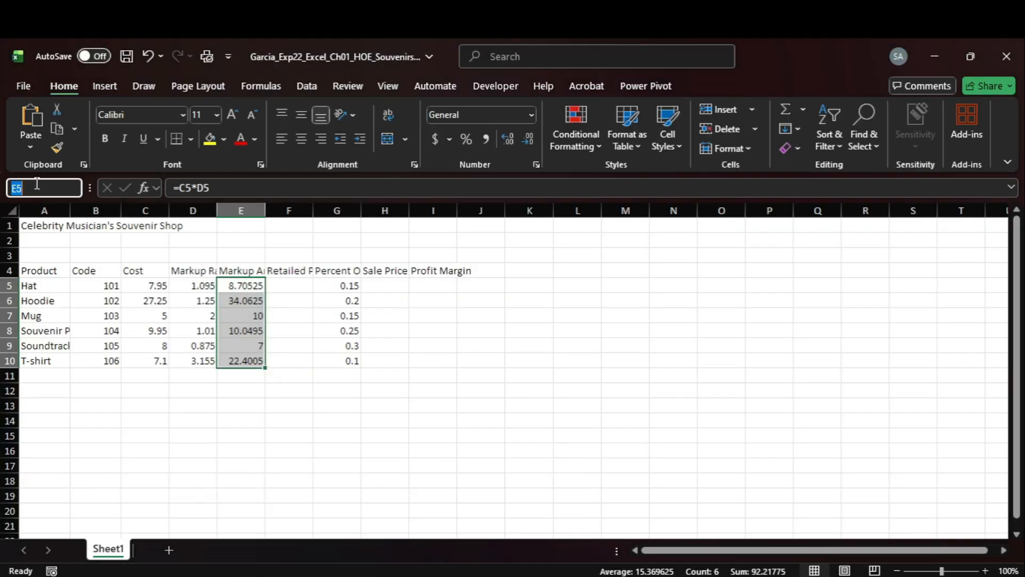
text(f5)
key(Return)
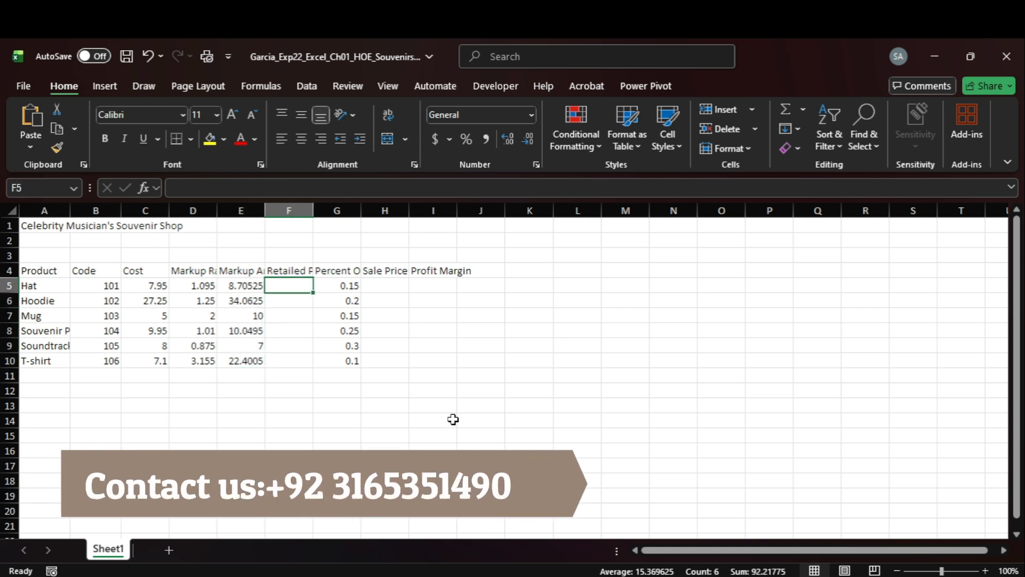
click(780, 520)
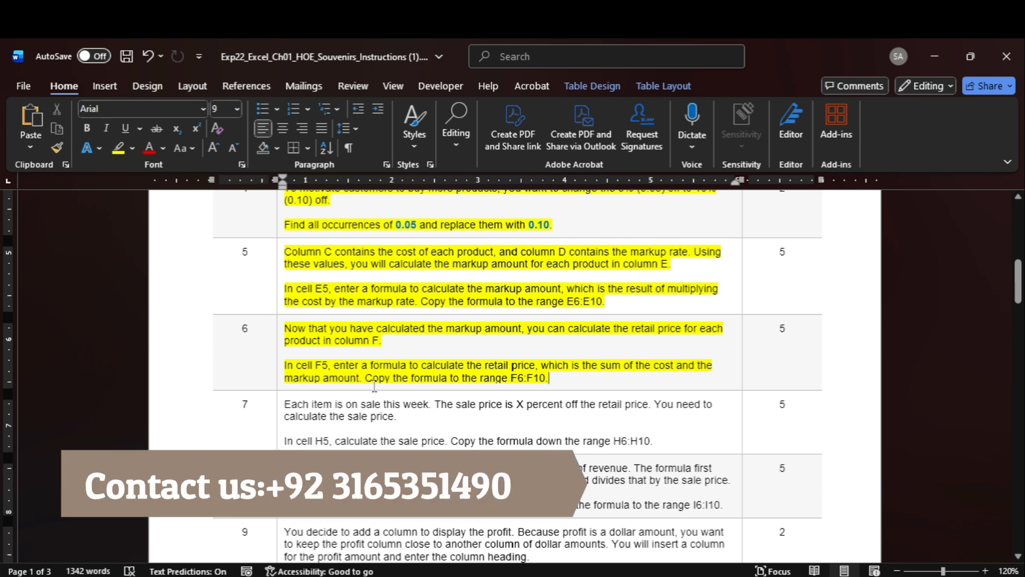
click(786, 555)
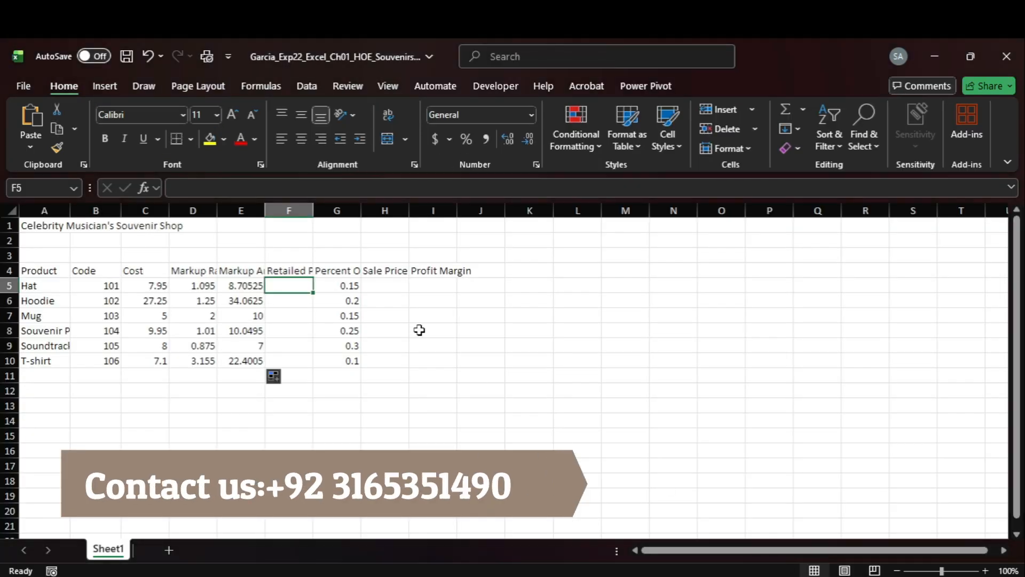
text(=)
click(158, 286)
text(+)
click(241, 286)
key(ctrl+Return)
drag(313, 292, 315, 354)
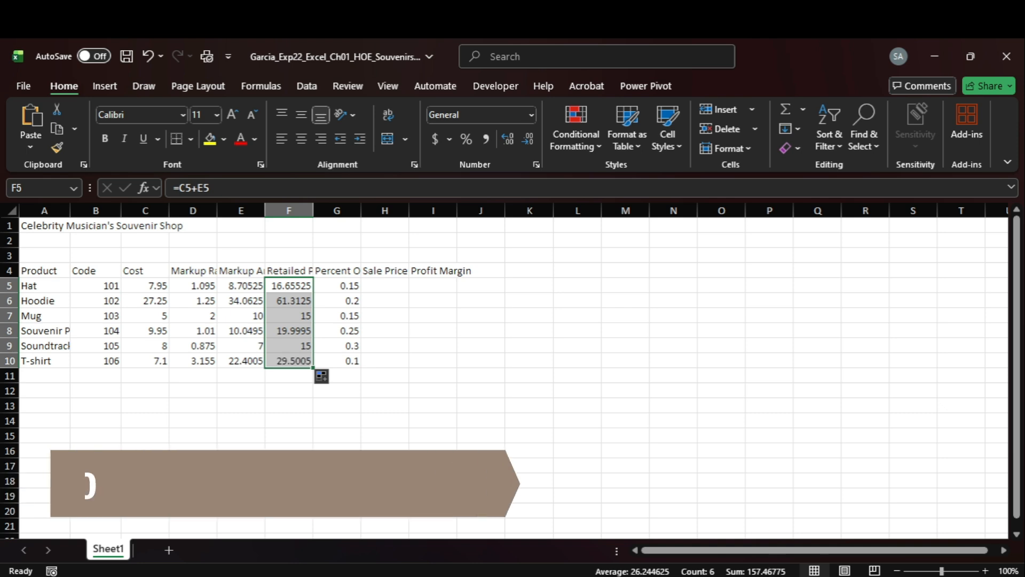
Step: Switch to the Word instructions and highlight the step 7 text about the sale price in yellow
mouse_move(750, 576)
click(750, 521)
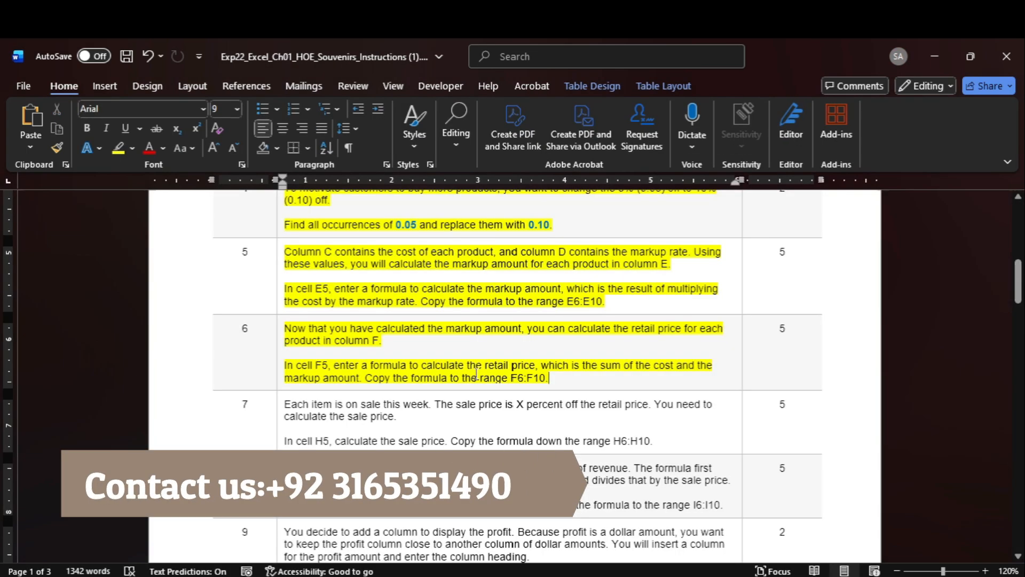
click(280, 414)
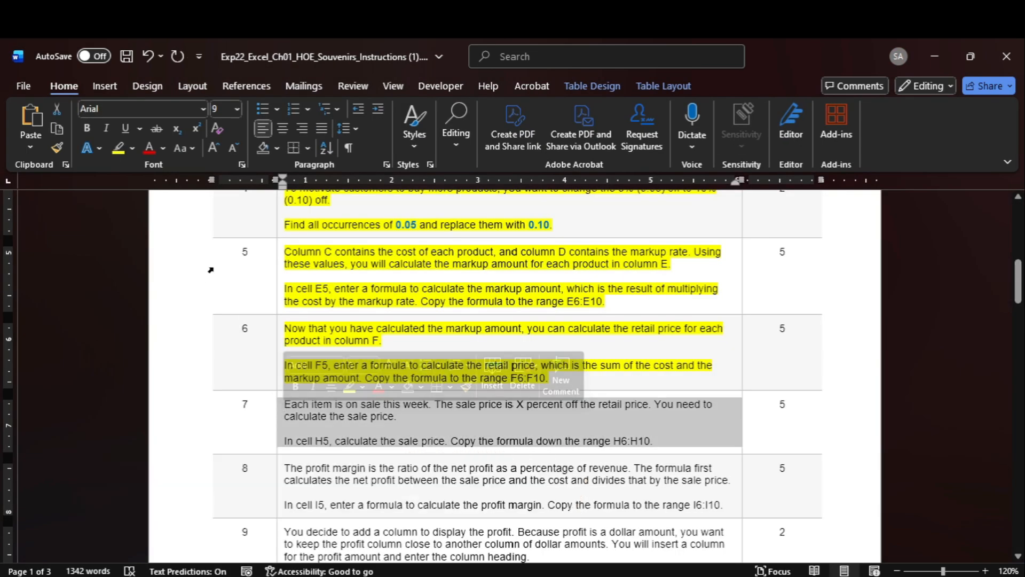
click(119, 148)
scroll(344, 348, down, 2)
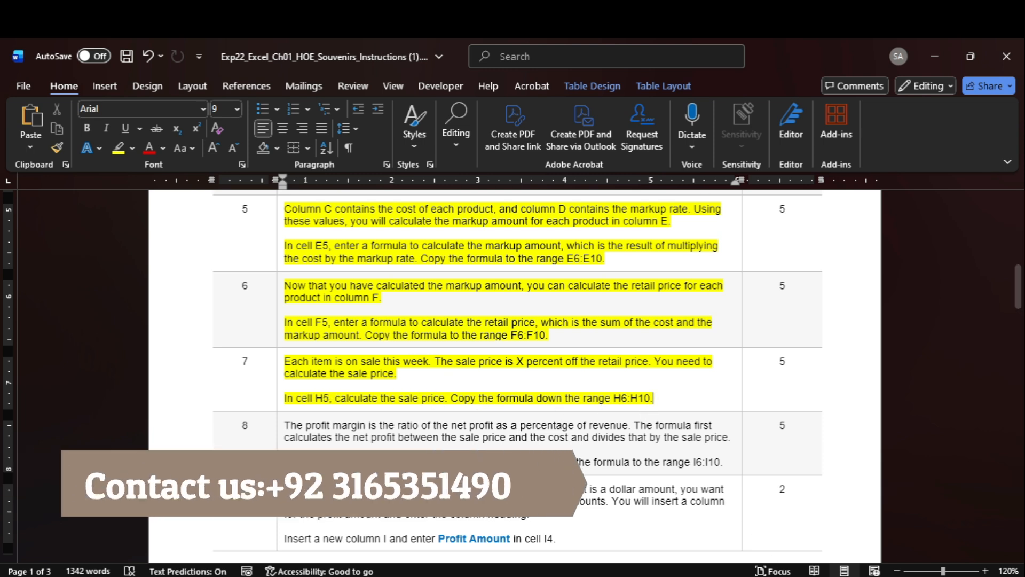
Step: Recheck step 7, enter the formula =F5*G5 in Excel's cell H5 under Sale Price, and copy it down through H10
click(763, 527)
click(389, 285)
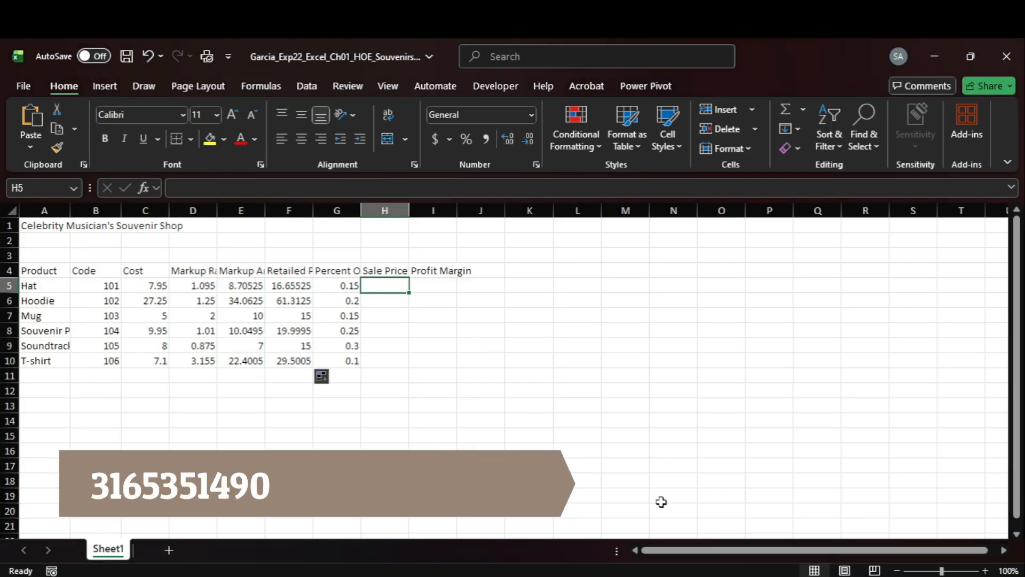
mouse_move(754, 575)
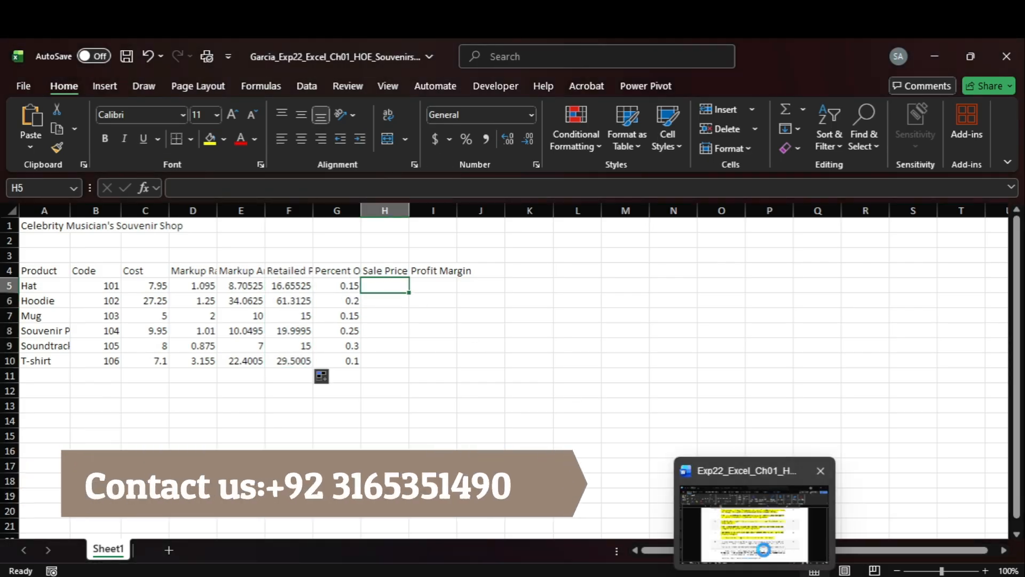
click(755, 521)
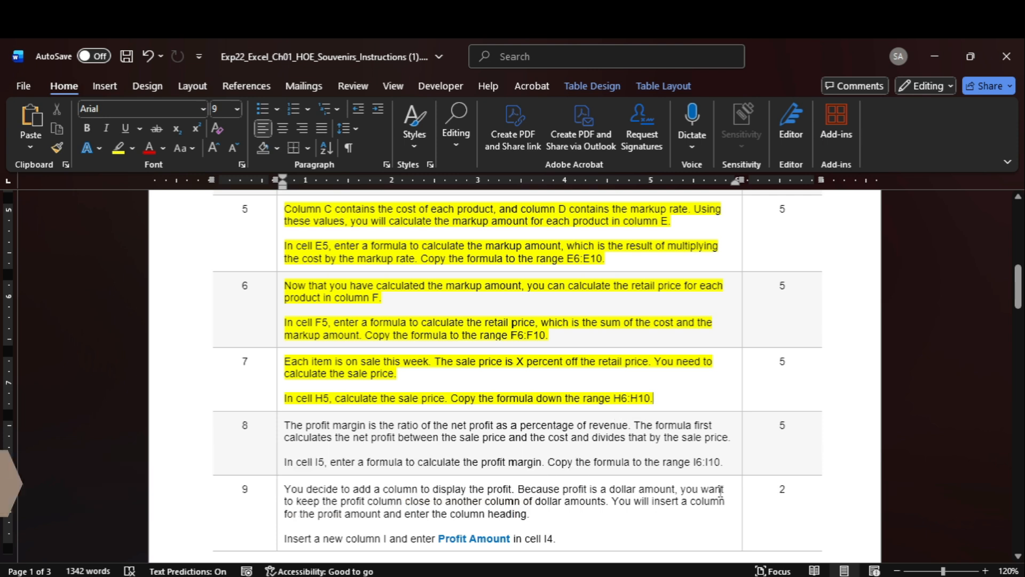
click(787, 576)
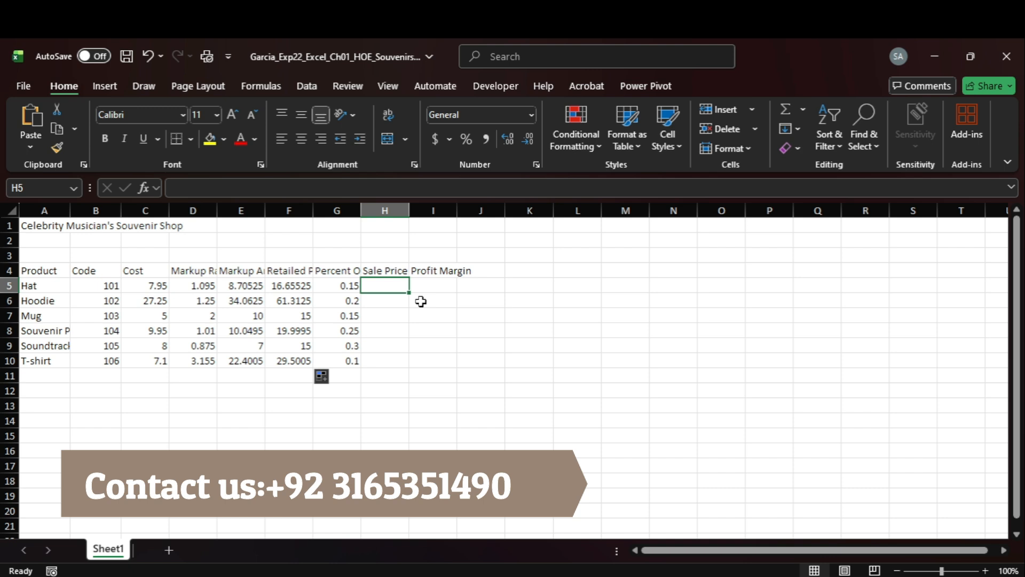
text(=)
click(293, 287)
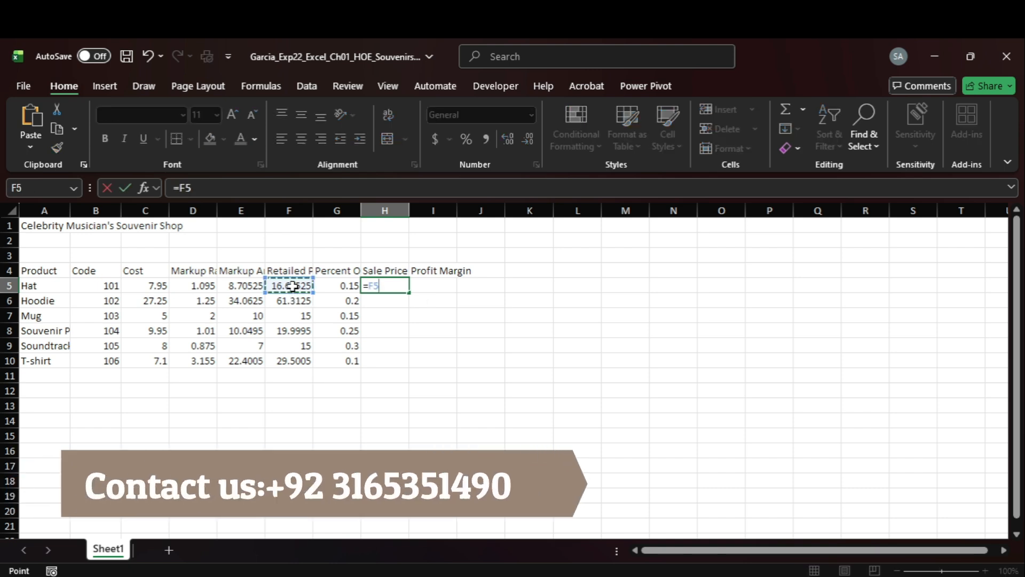
text(*)
click(335, 288)
key(ctrl+Return)
drag(409, 292, 411, 363)
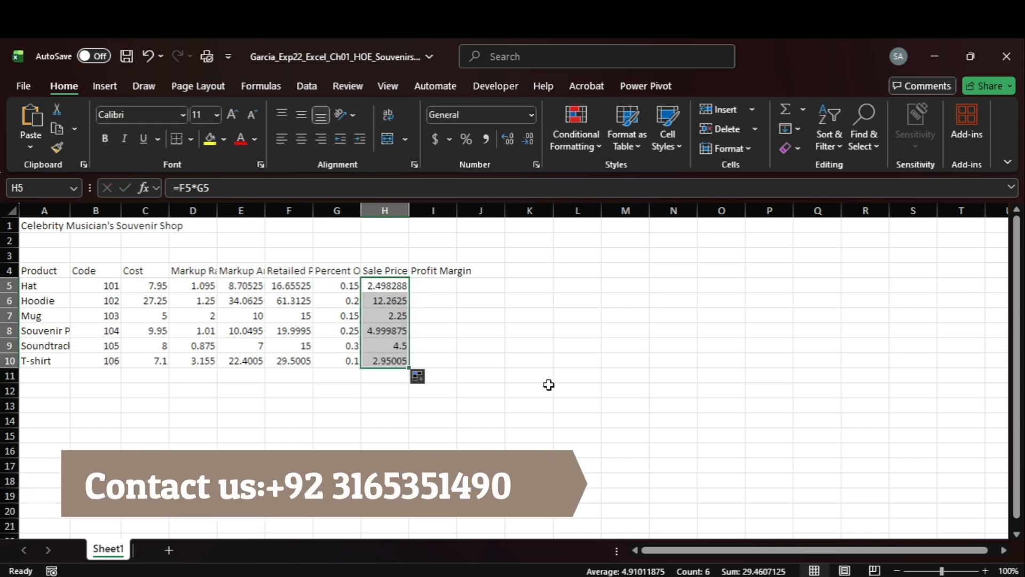
Step: Switch to the Word instructions and highlight the step 8 text about the profit margin in yellow
key(alt+Tab)
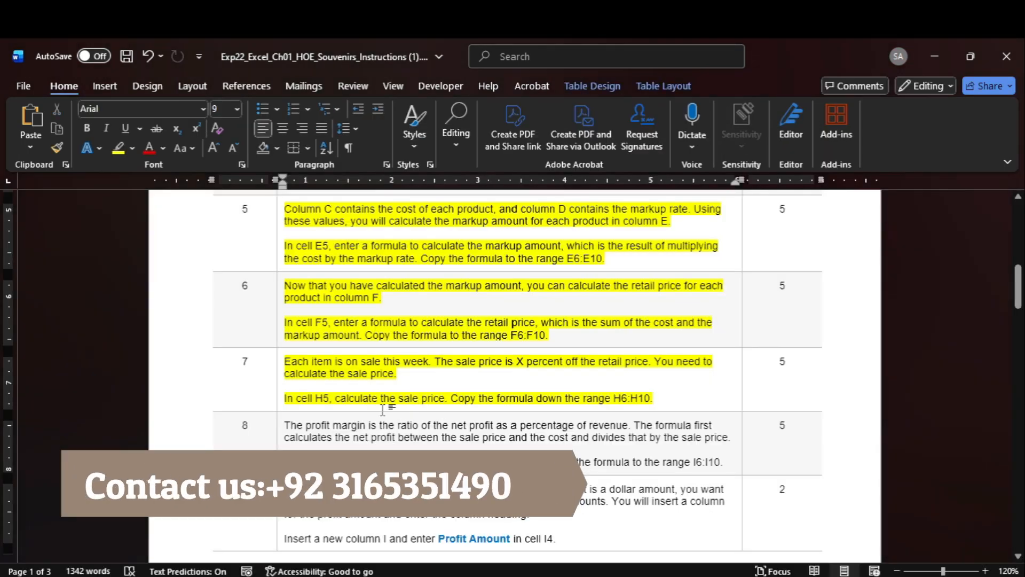
click(278, 438)
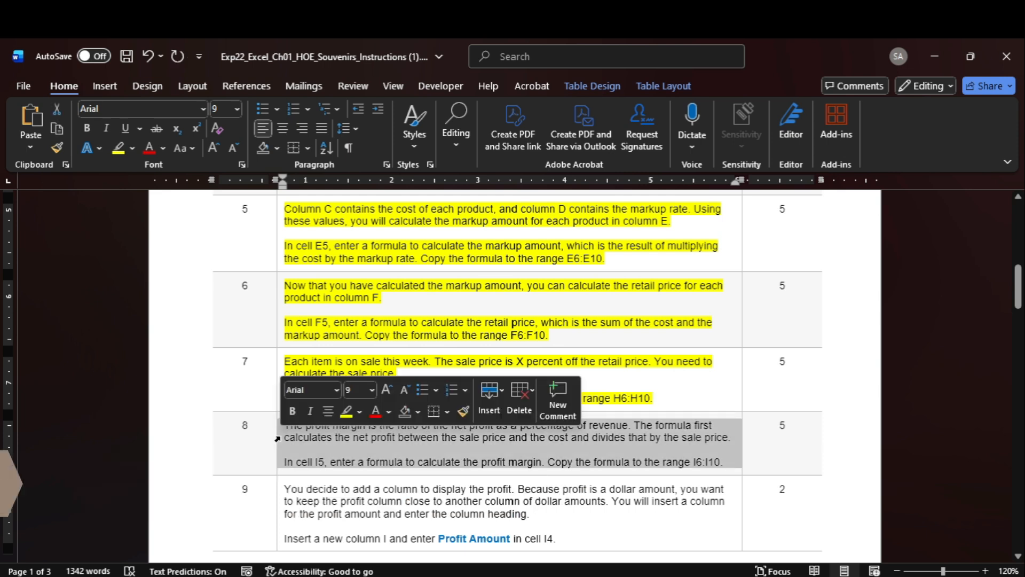
click(119, 148)
scroll(399, 406, down, 1)
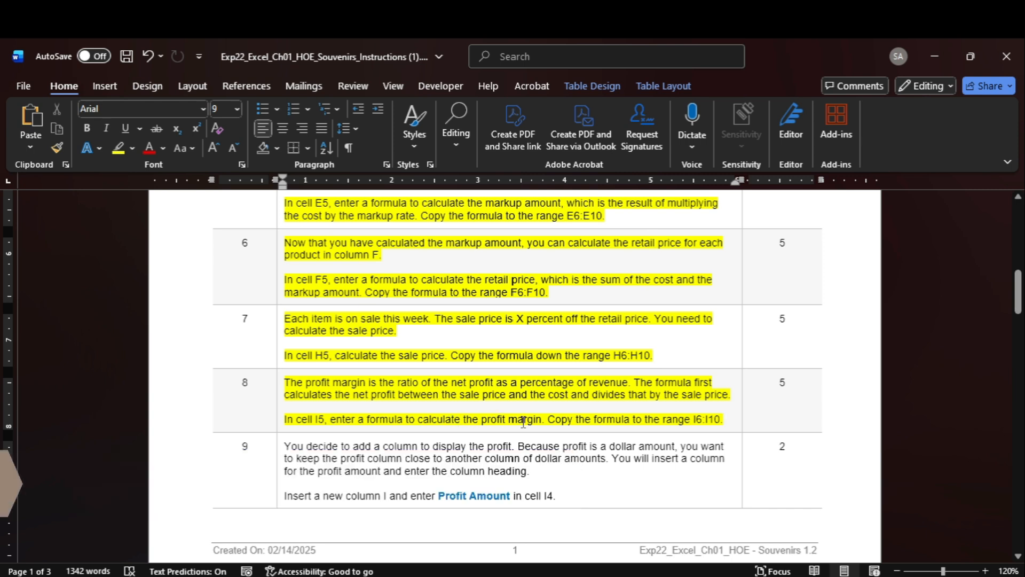
Step: Select cell I5 under Profit Margin in Excel, recheck step 8 in the Word instructions, and start a formula in that cell
mouse_move(801, 574)
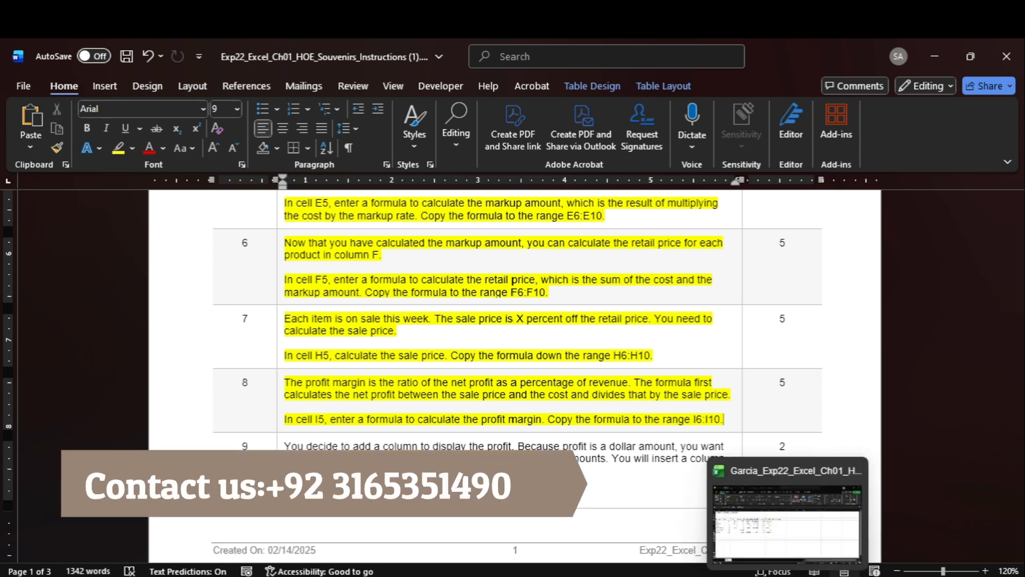
click(785, 534)
click(423, 287)
mouse_move(747, 573)
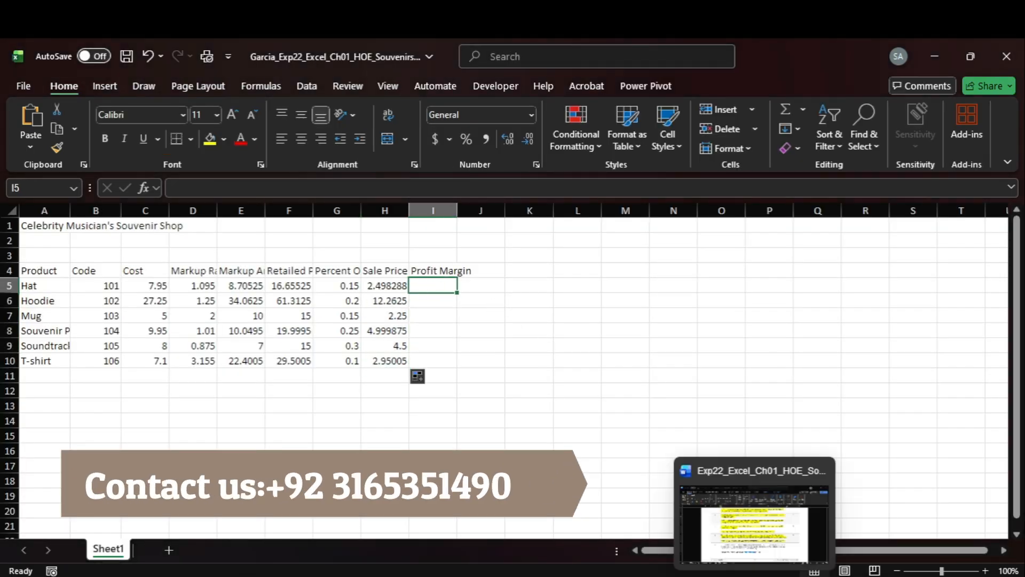
click(753, 513)
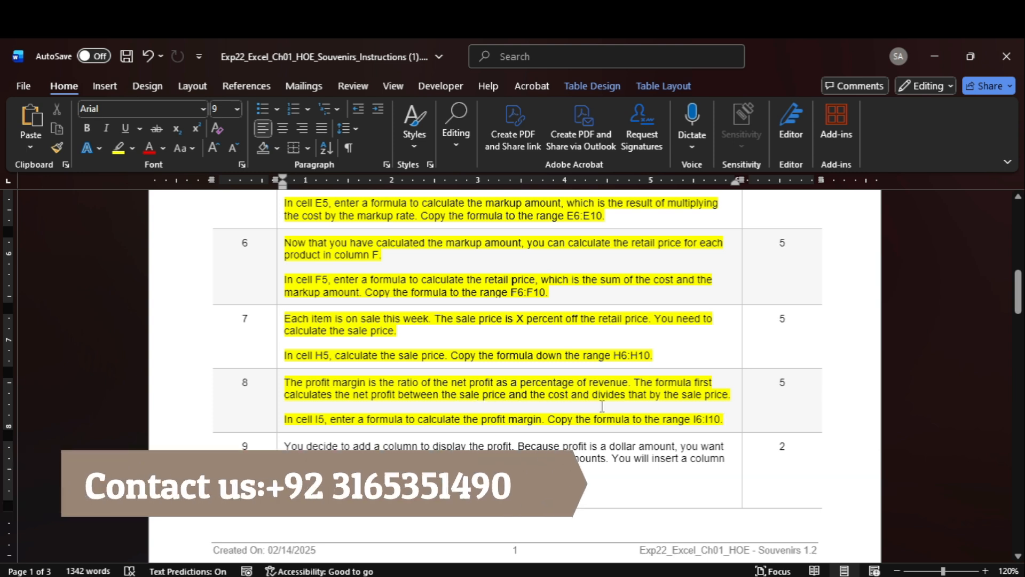
mouse_move(787, 575)
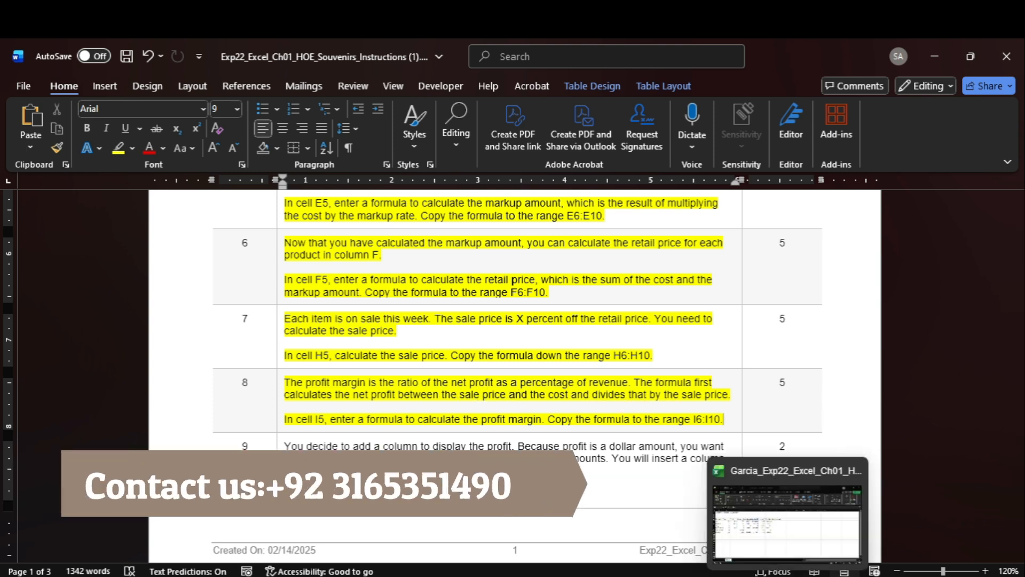
click(788, 575)
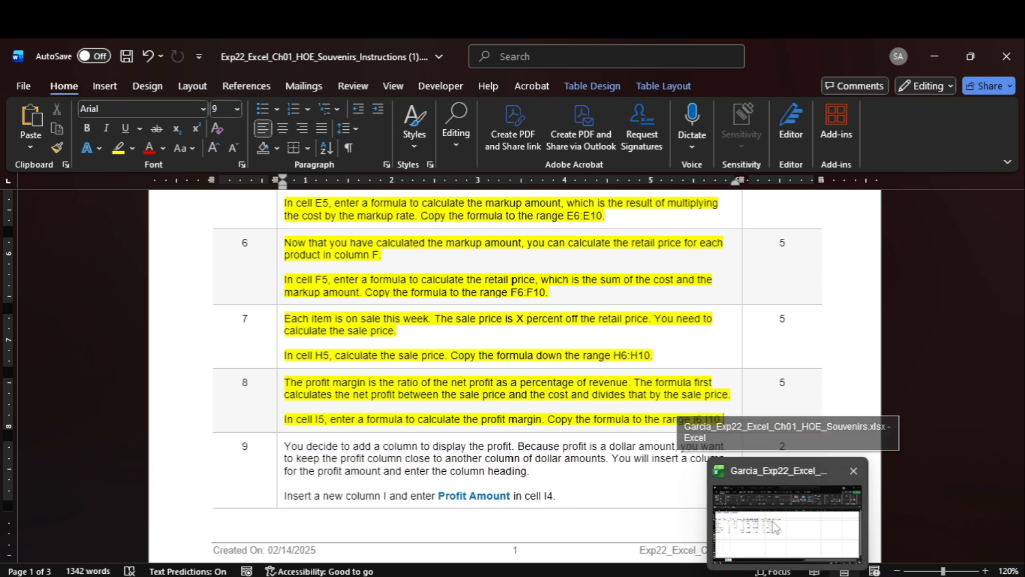
text(=)
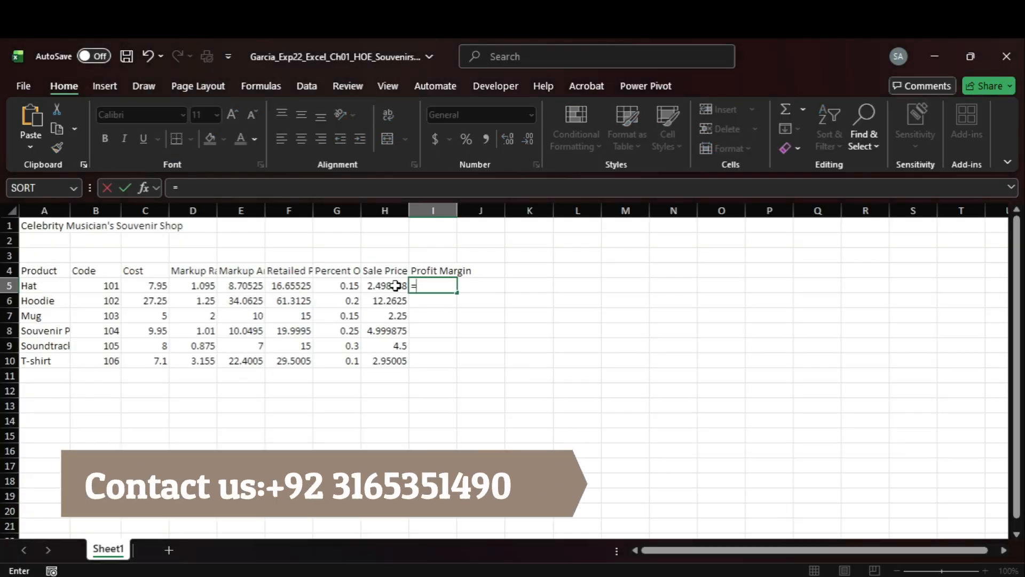
click(395, 286)
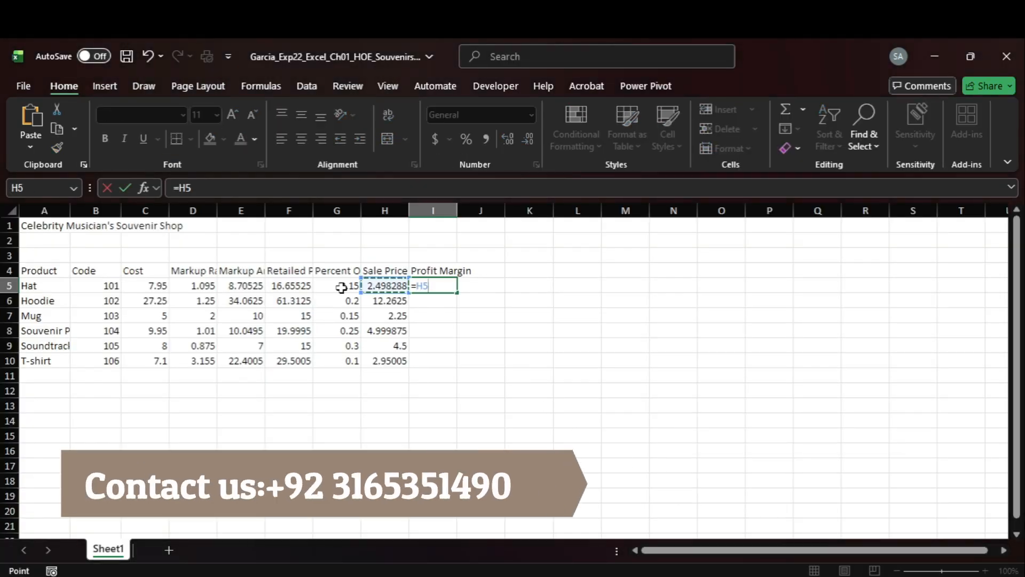
click(154, 285)
text(-)
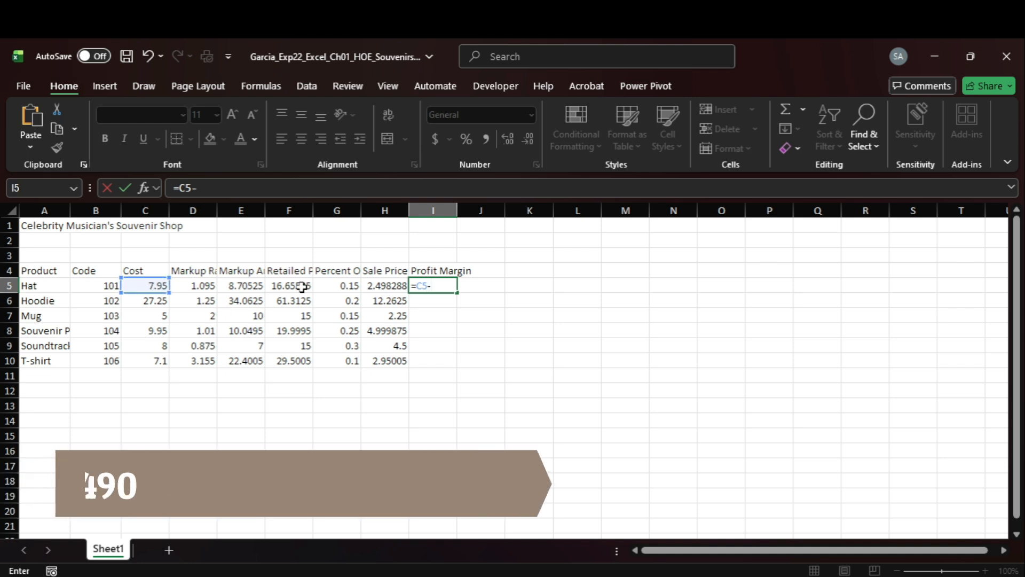
key(BackSpace)
key(BackSpace)
key(BackSpace)
Step: Complete the profit margin formula =(C5-H5)/H5 in cell I5 and copy it down through I10
text(()
click(143, 286)
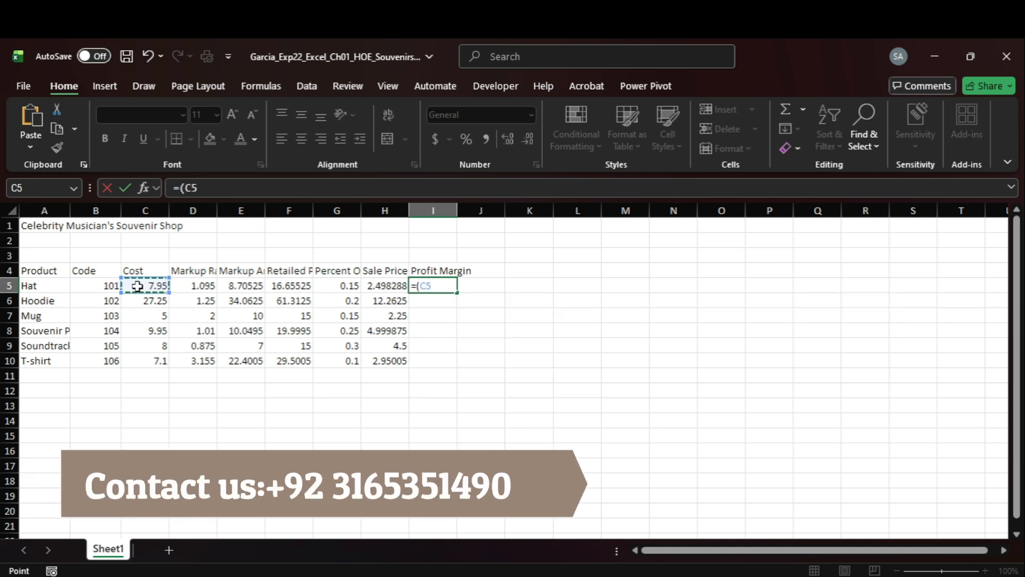
text(-)
click(374, 287)
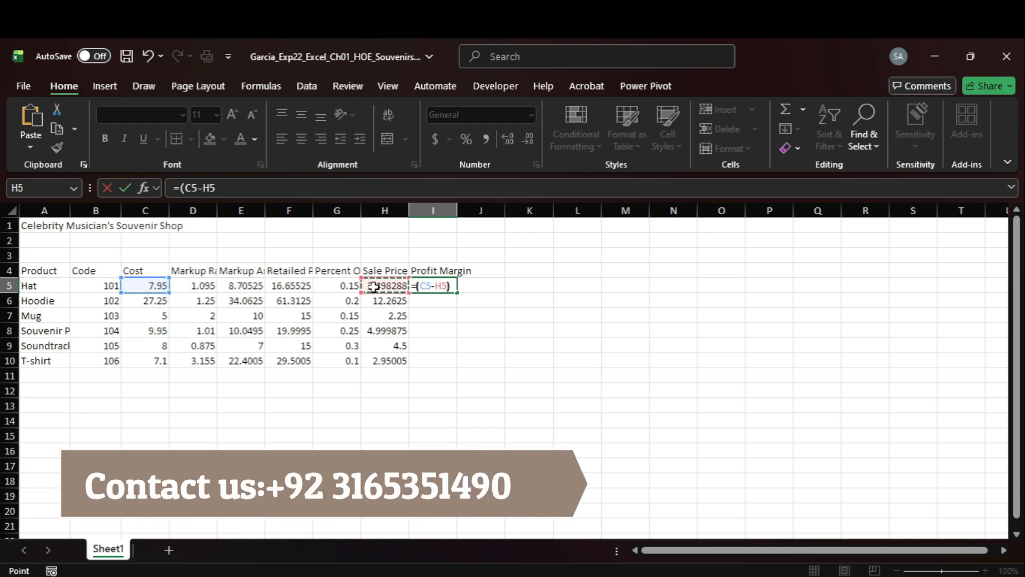
text()/)
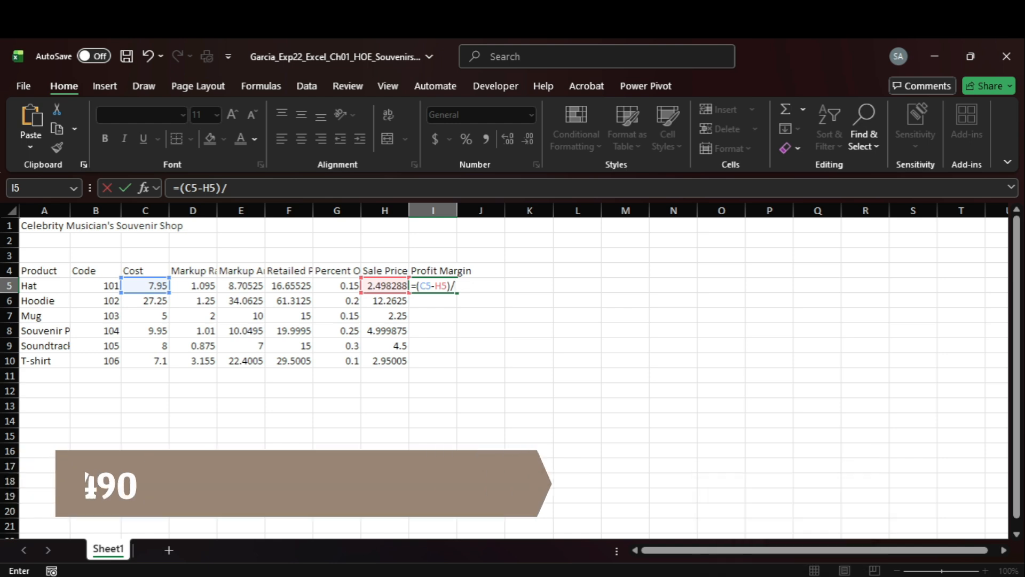
mouse_move(741, 505)
mouse_move(743, 528)
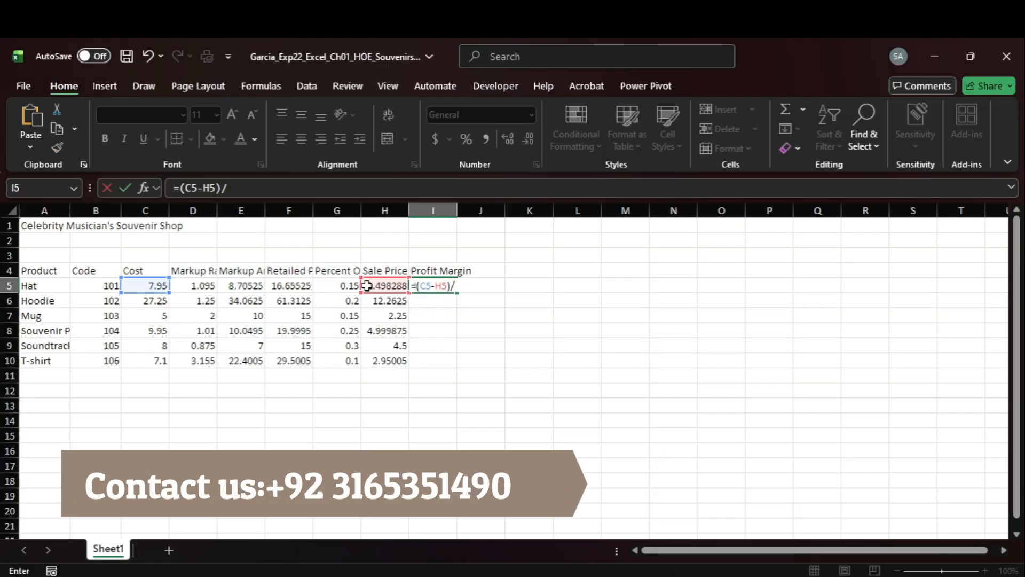
click(367, 285)
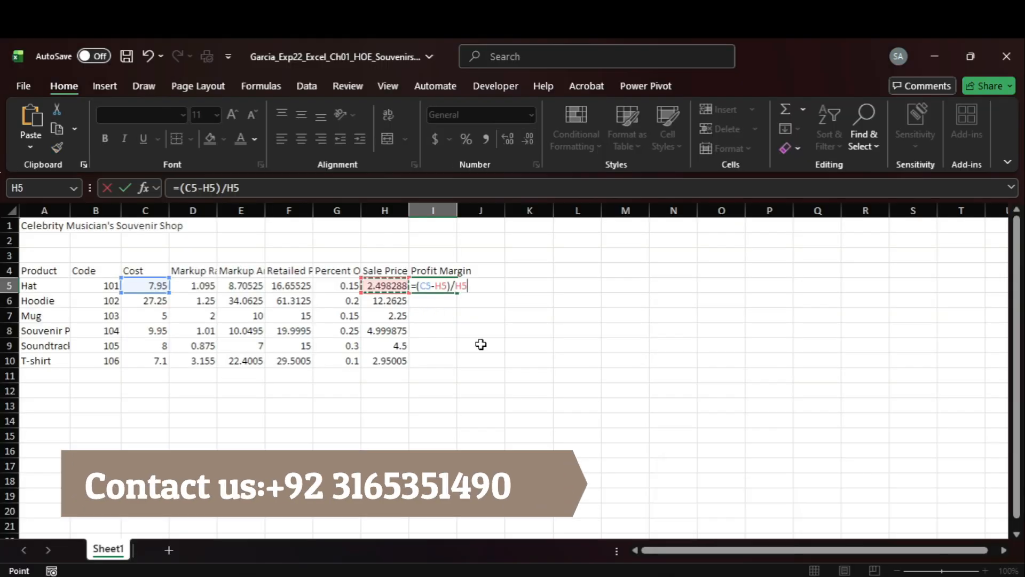
key(Return)
click(444, 286)
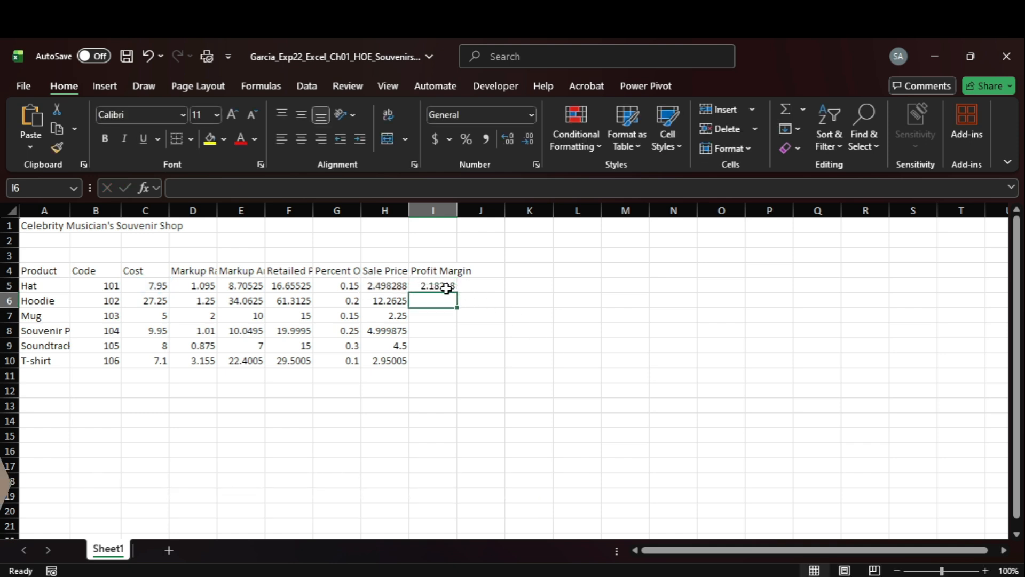
drag(458, 292, 460, 363)
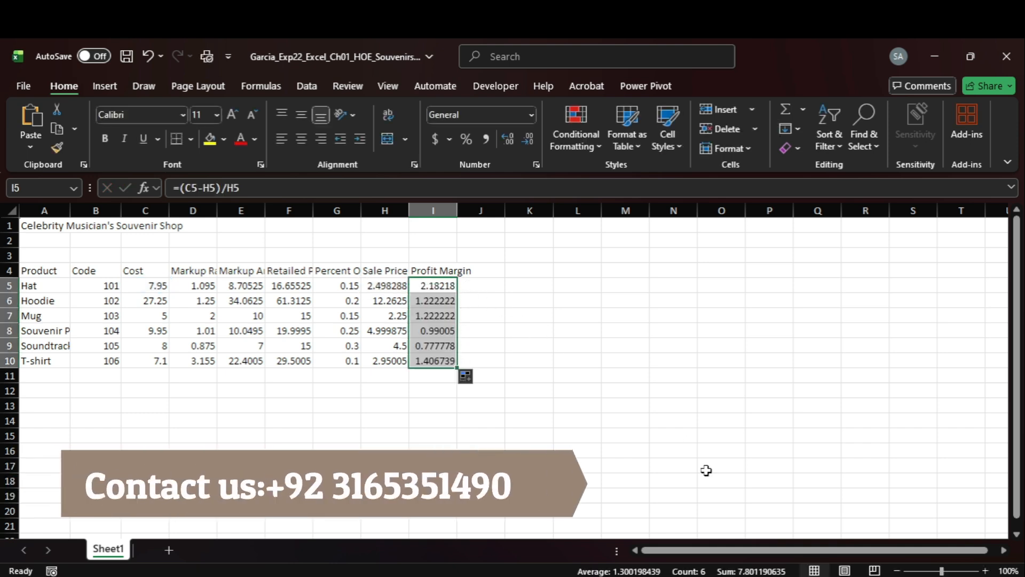
Step: Switch to the Word instructions, highlight the step 9 text in yellow, and select its heading text Profit Amount
click(714, 517)
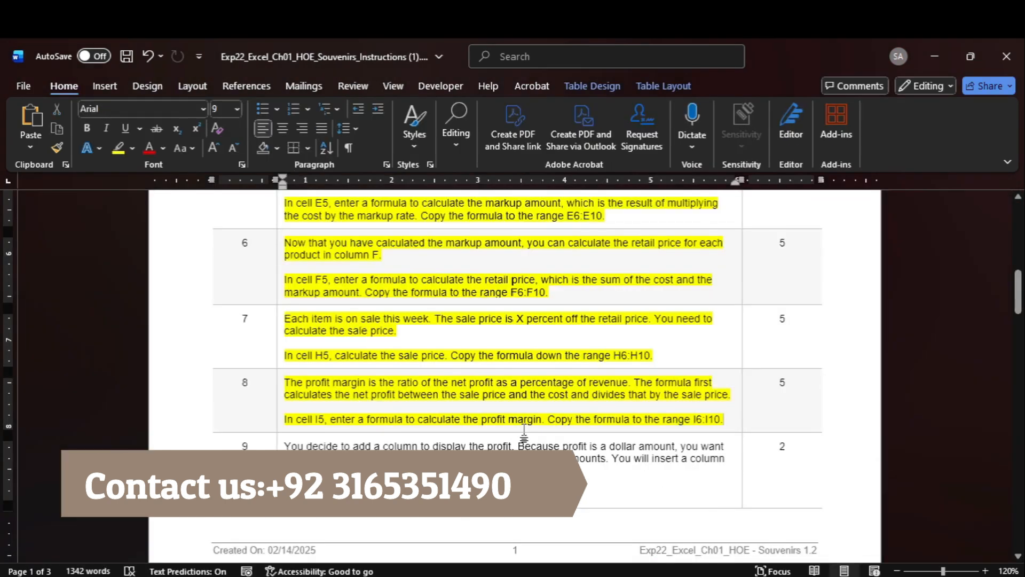
scroll(524, 433, down, 1)
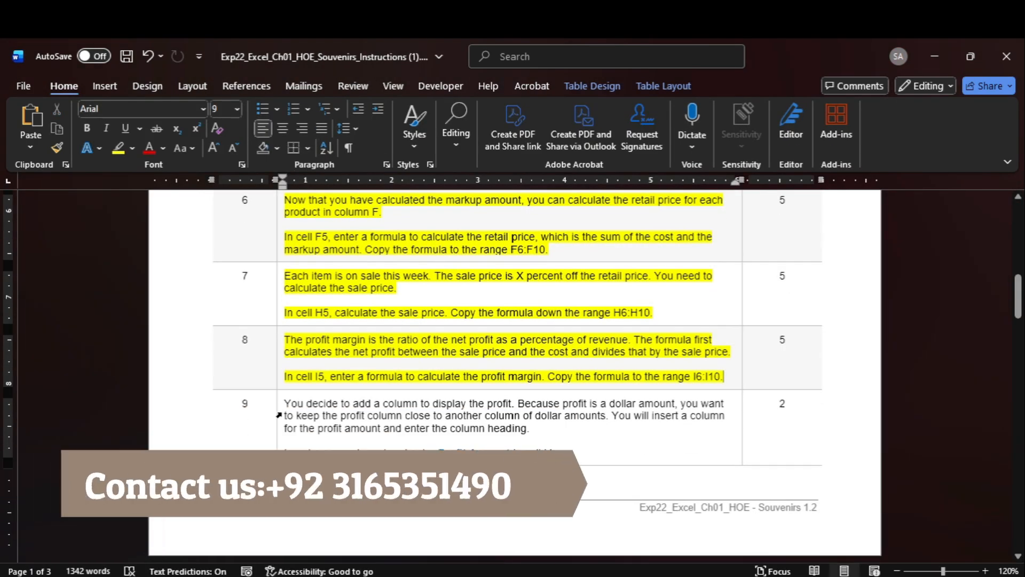
click(279, 414)
click(118, 148)
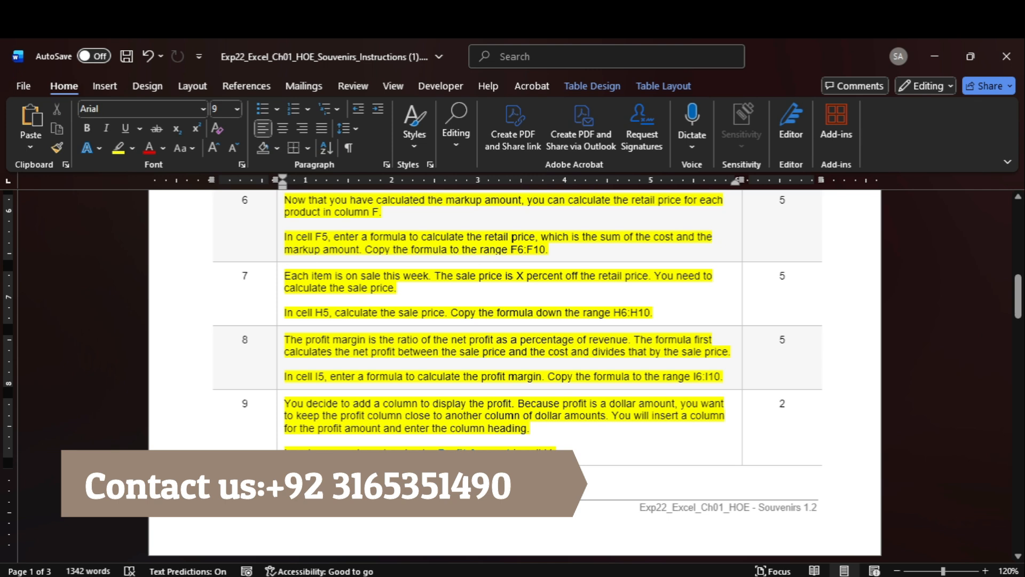
drag(438, 450, 513, 450)
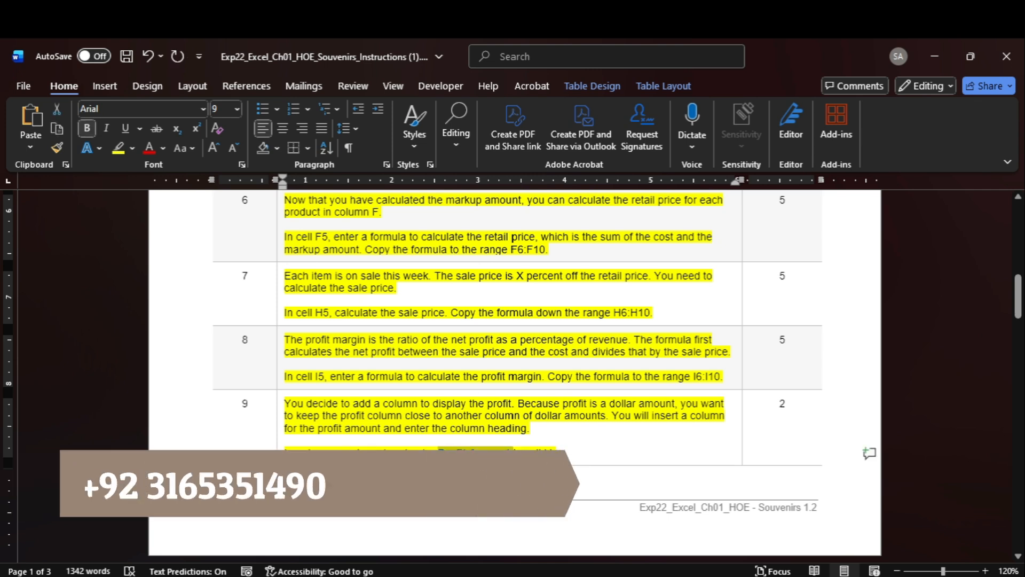
Step: Switch to Excel, insert a new column I before Profit Margin, and enter the heading Profit Amount in cell I4
click(806, 513)
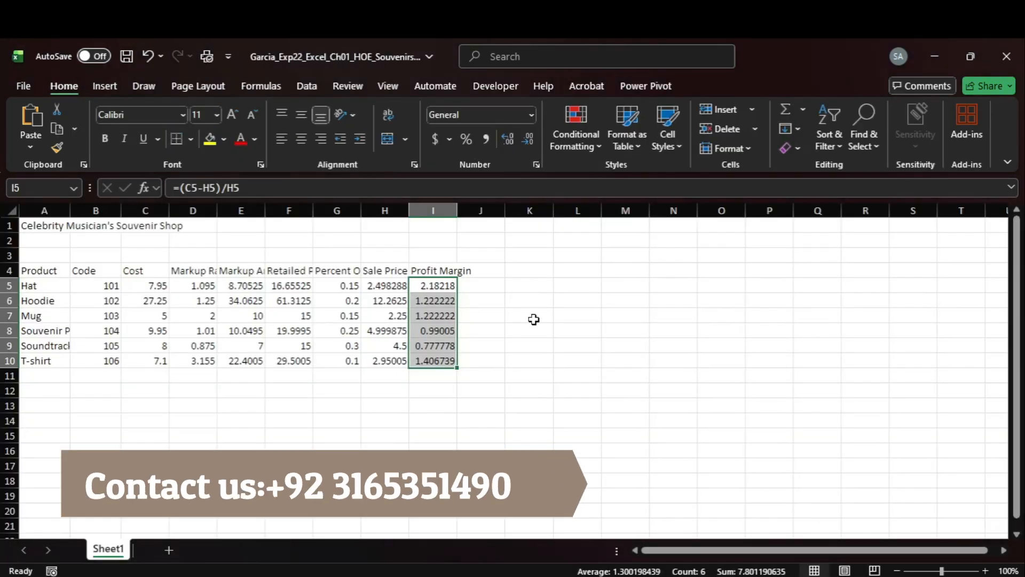
click(430, 272)
click(430, 210)
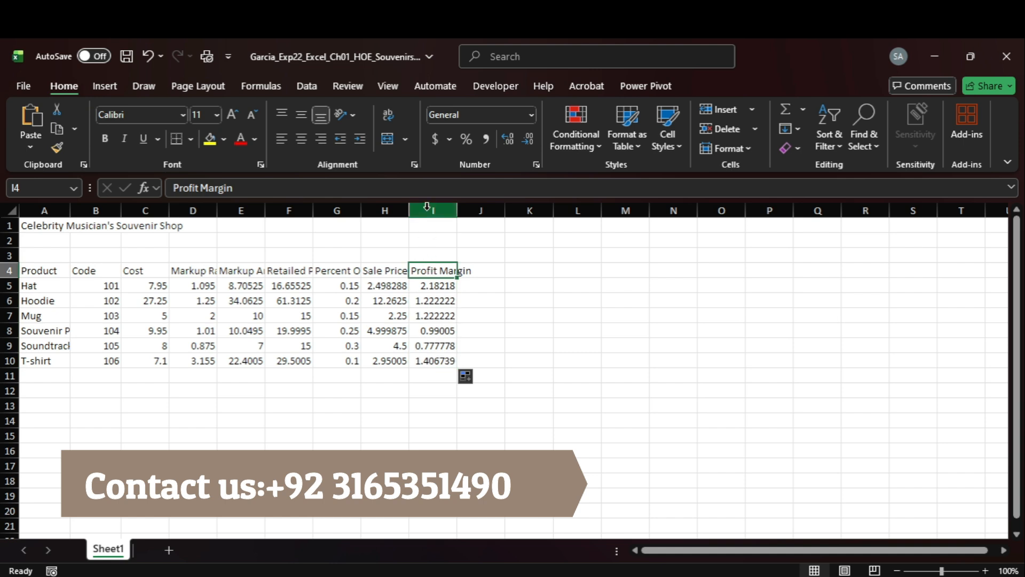
right_click(427, 209)
click(478, 357)
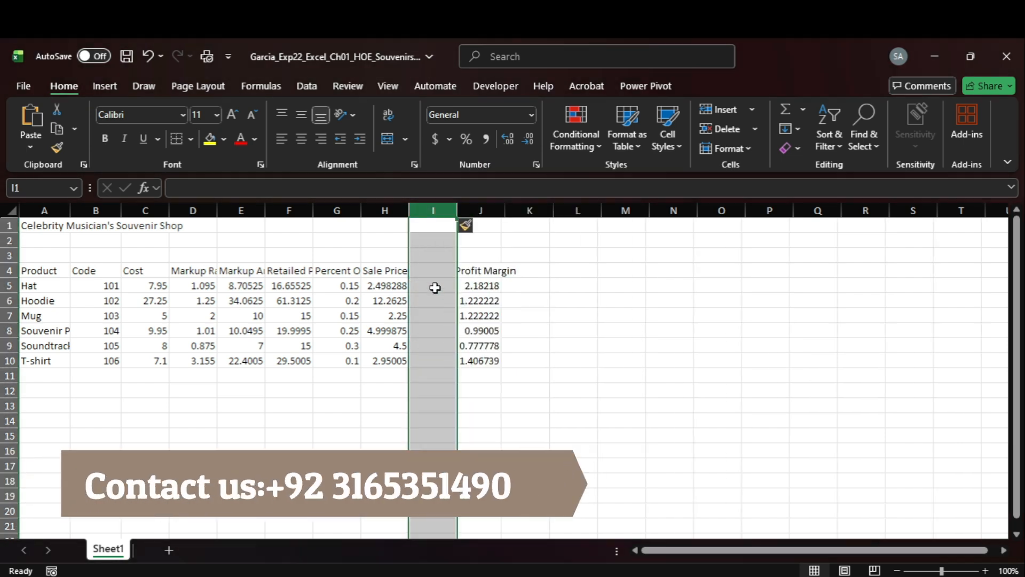
click(422, 270)
click(335, 188)
text(Profit Amount)
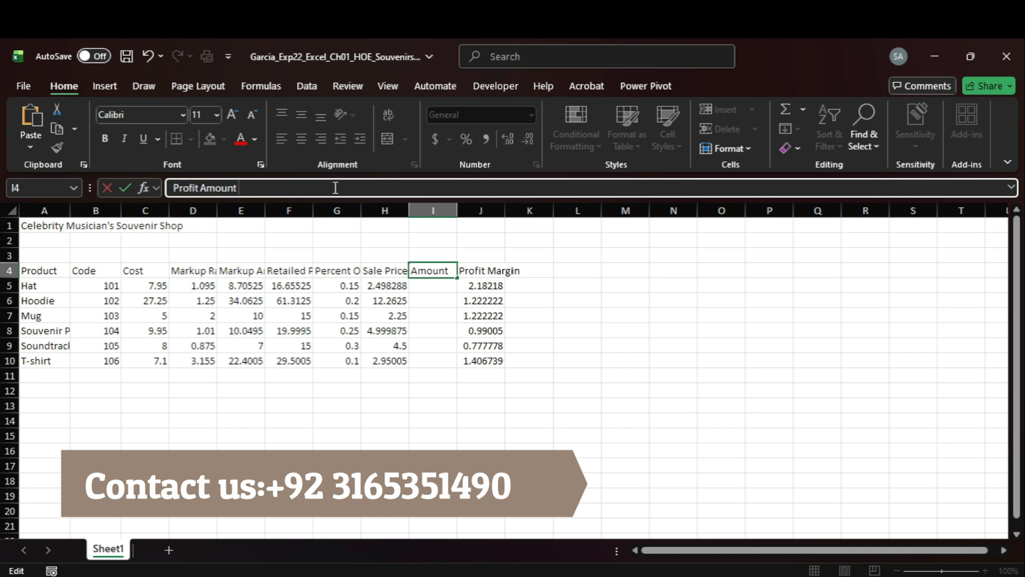
key(Return)
Step: Switch to the Word instructions, return to the start of the document, and place the cursor after the project title
click(745, 573)
drag(1018, 296, 1021, 225)
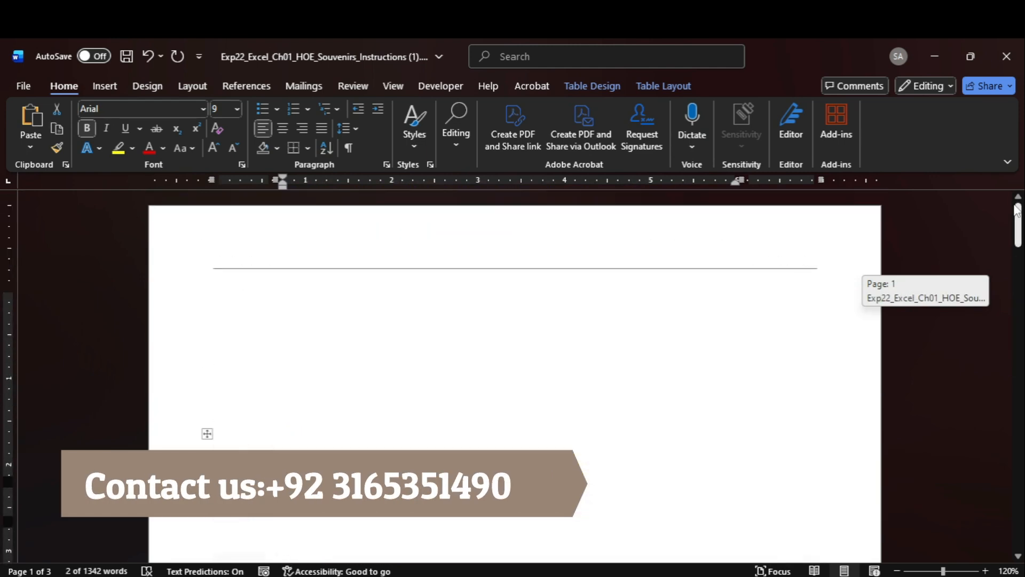
double_click(686, 298)
click(674, 306)
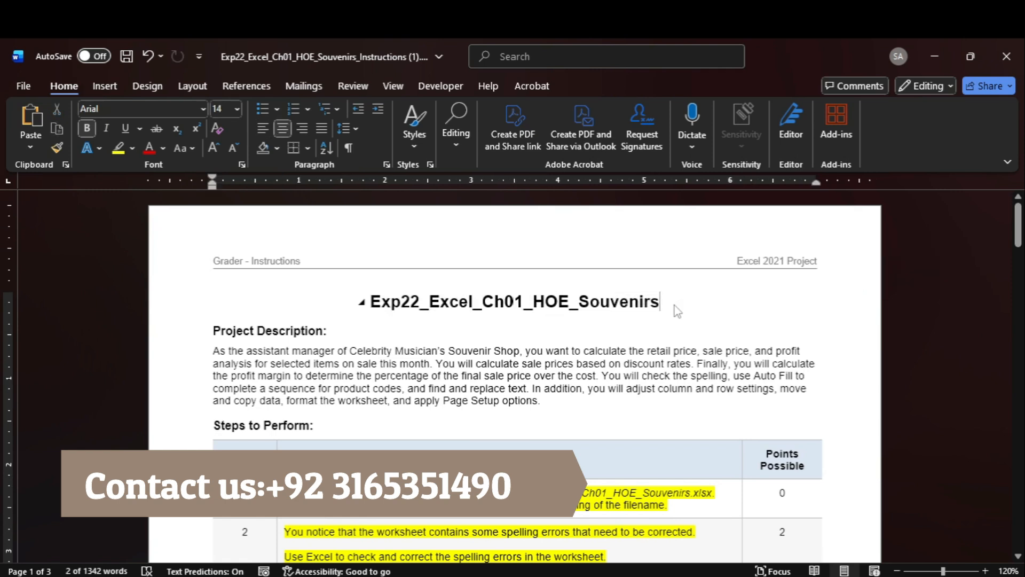